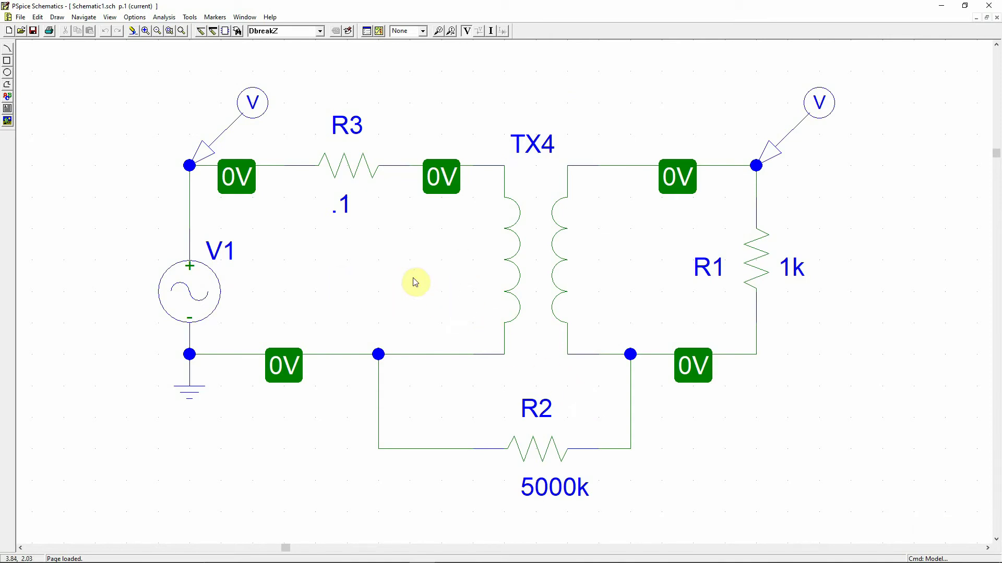
Inspect transformer TX4's L1_VALUE and L2_VALUE attributes, close them without changes and deselect the part
double_click(514, 269)
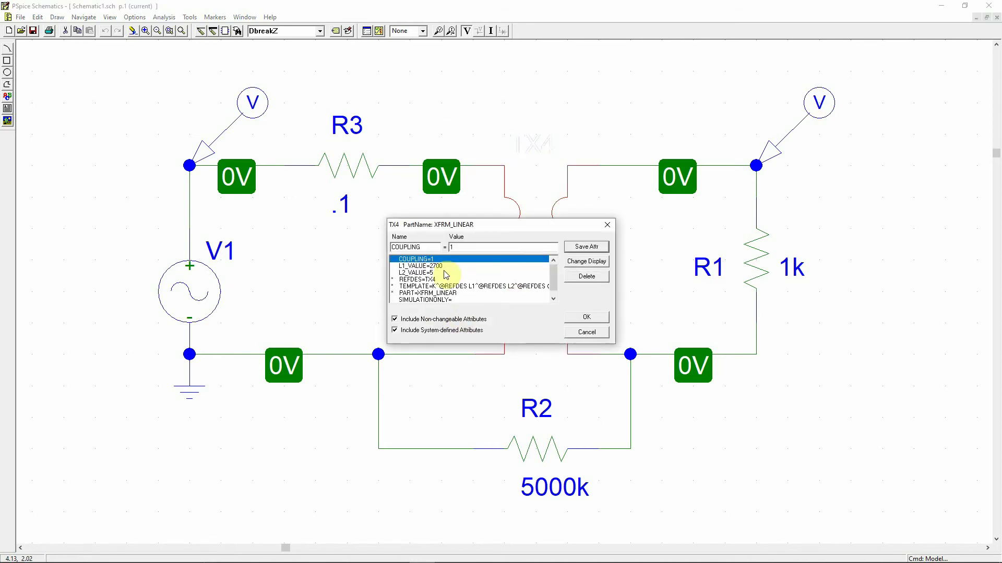
click(436, 267)
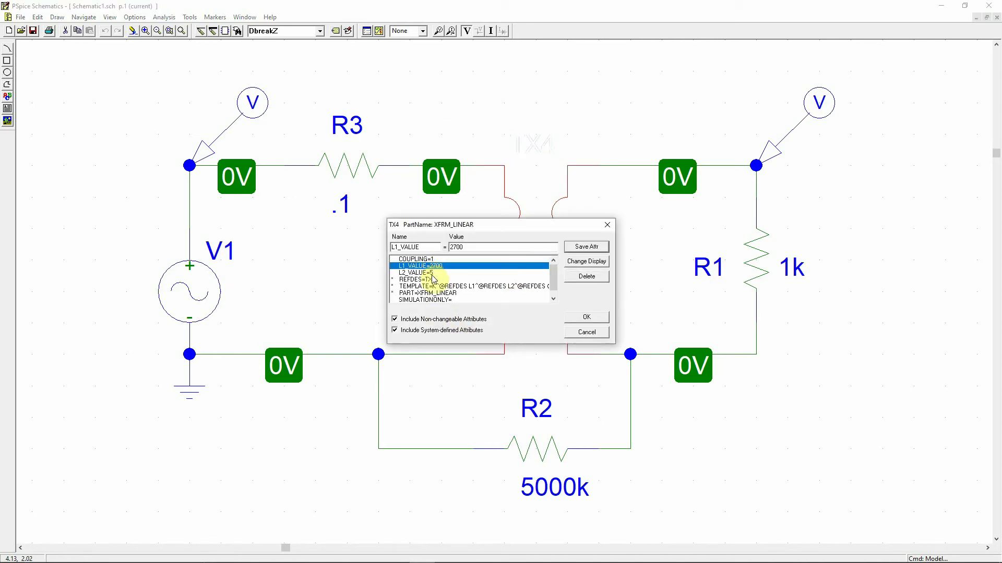
click(433, 273)
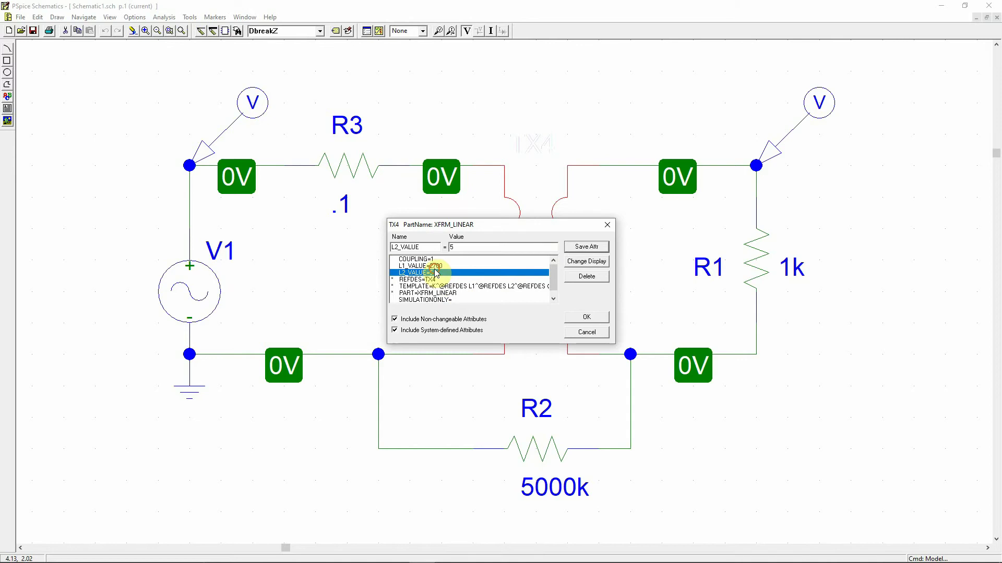
click(587, 337)
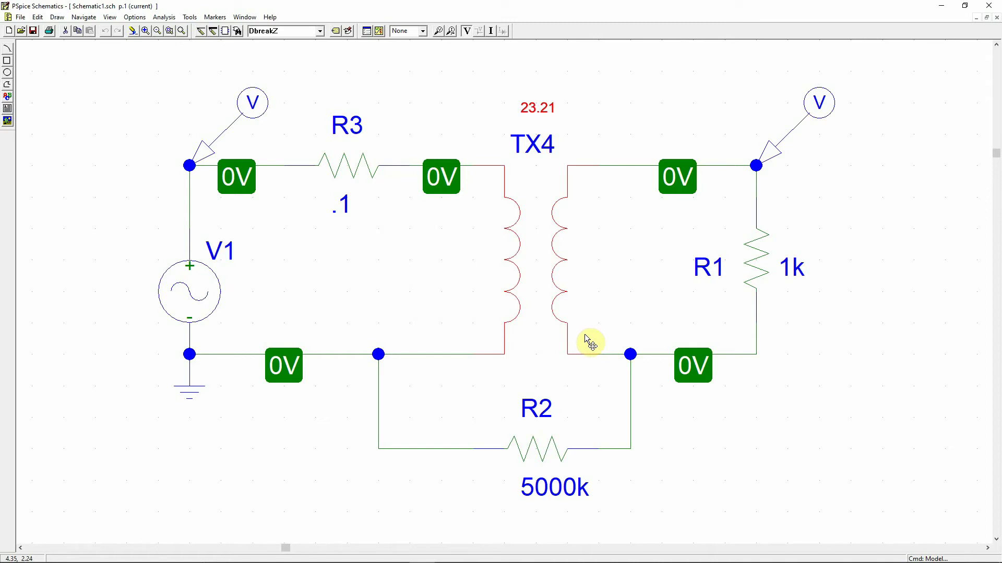
click(860, 422)
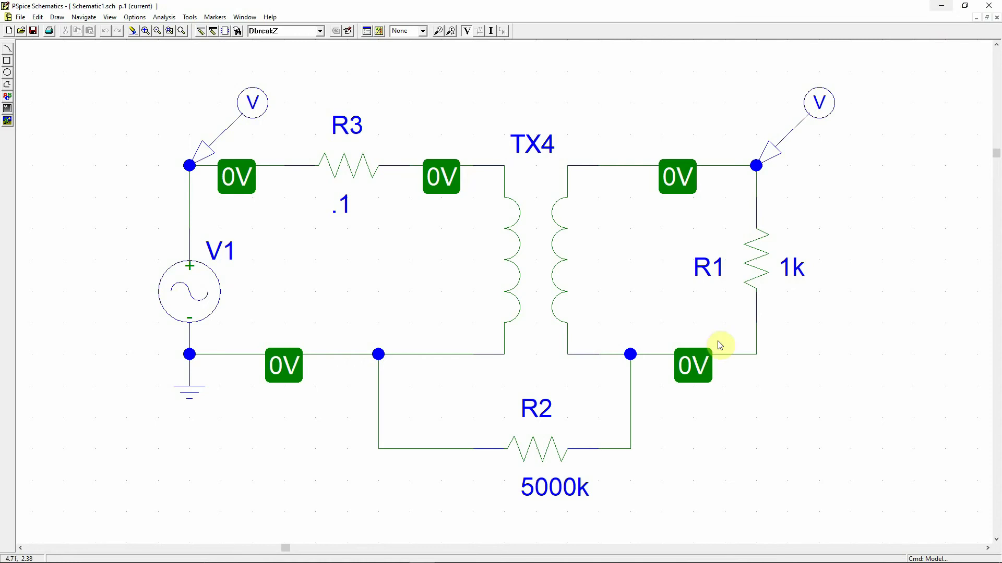
Switch to the PowerPoint presentation and review the DC Power Supply slide and Practical Examples (a) and (b), ending on example (a)
mouse_move(485, 561)
click(449, 555)
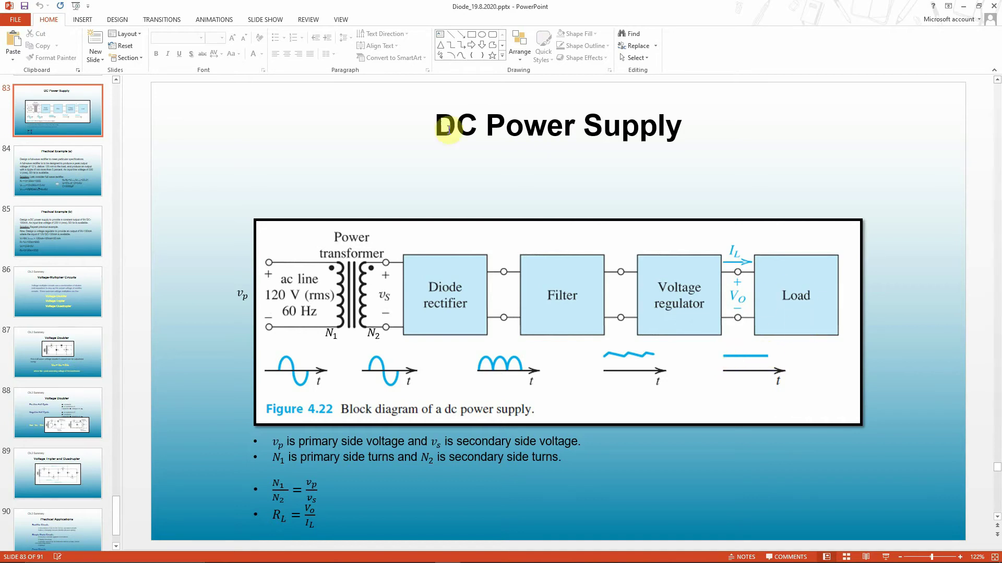
click(83, 170)
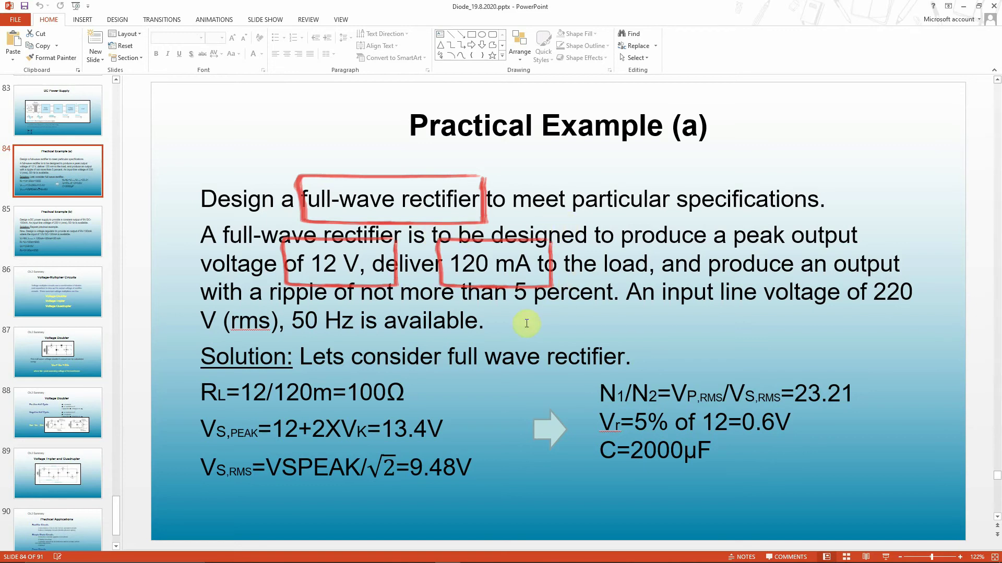
click(70, 214)
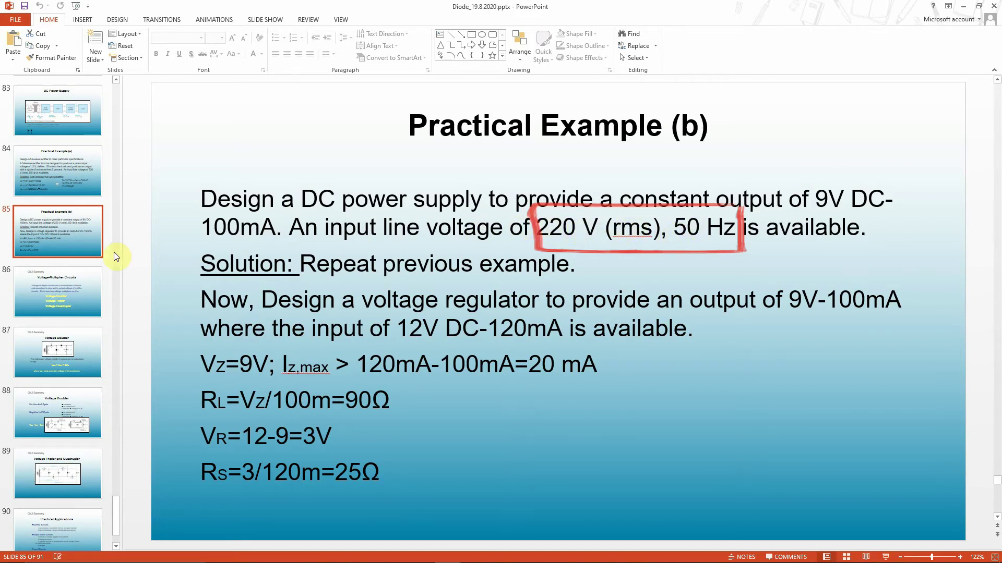
click(65, 169)
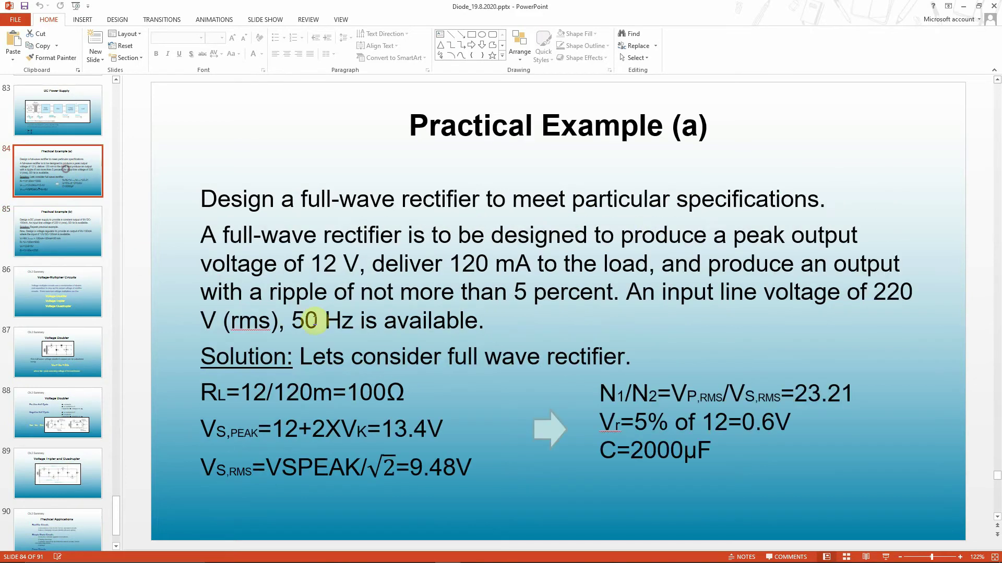
click(7, 221)
click(67, 112)
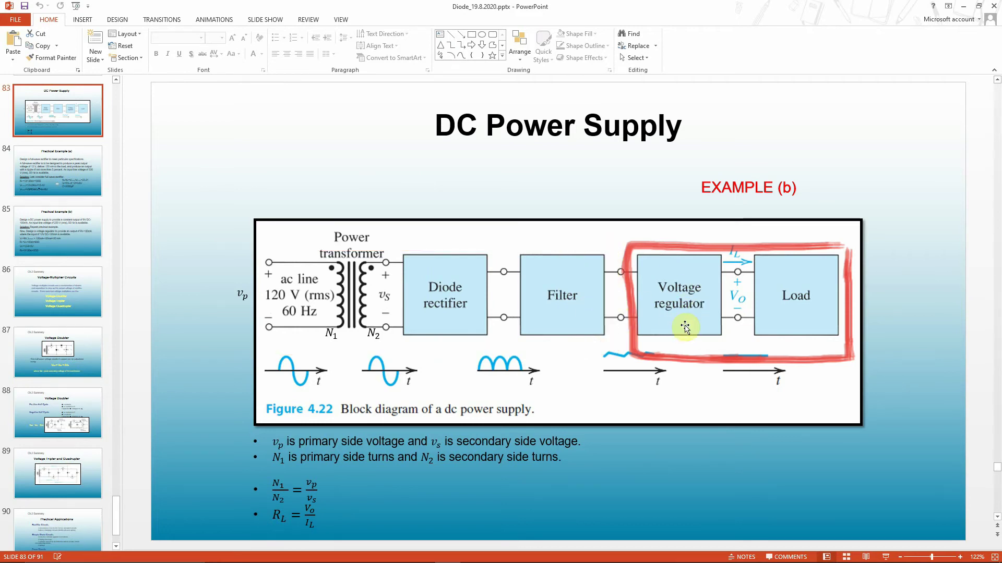
key(ctrl+z)
click(96, 193)
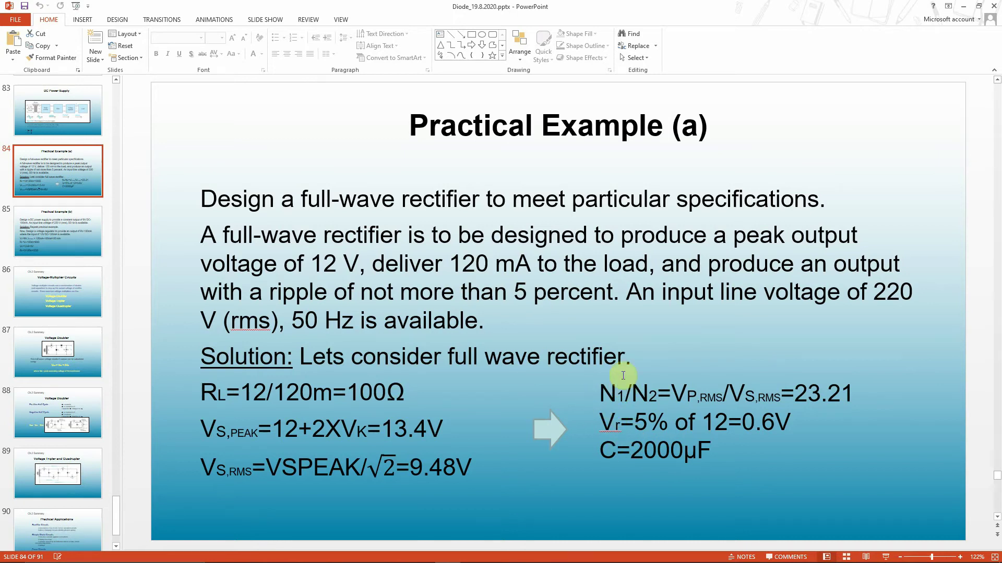
click(58, 111)
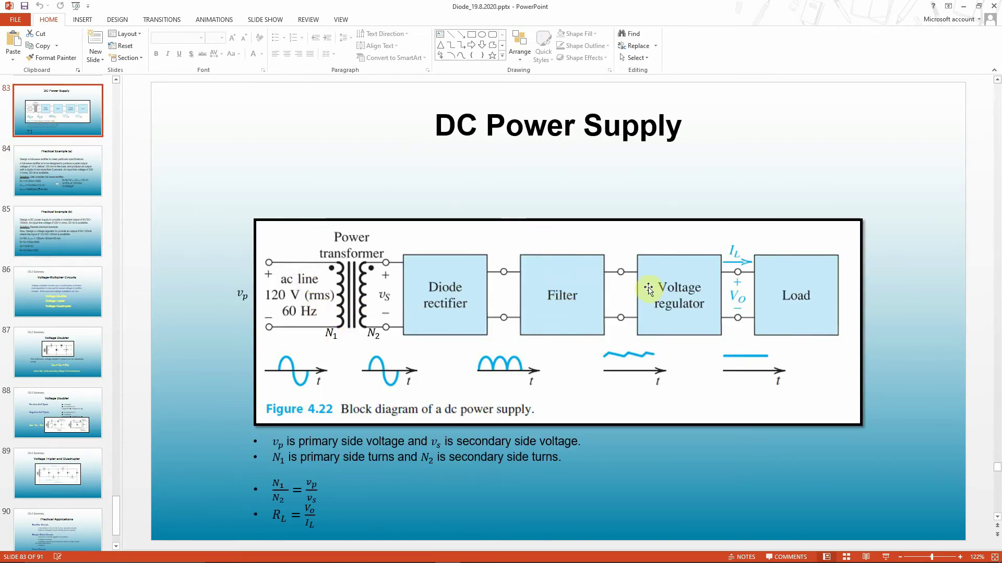
click(58, 188)
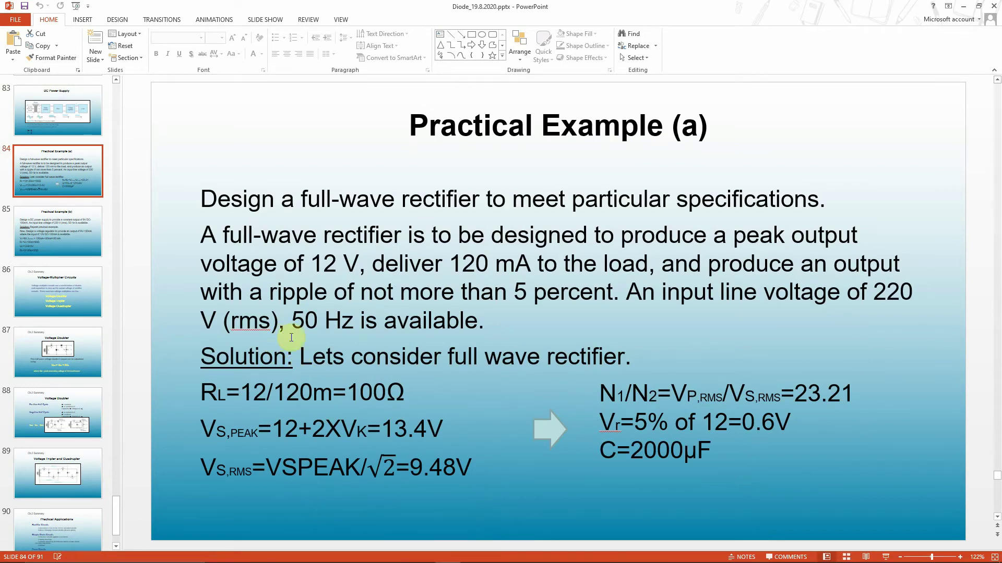
Switch back to PSpice Schematics and open source V1's attributes with its VAMPL value selected for editing
click(426, 553)
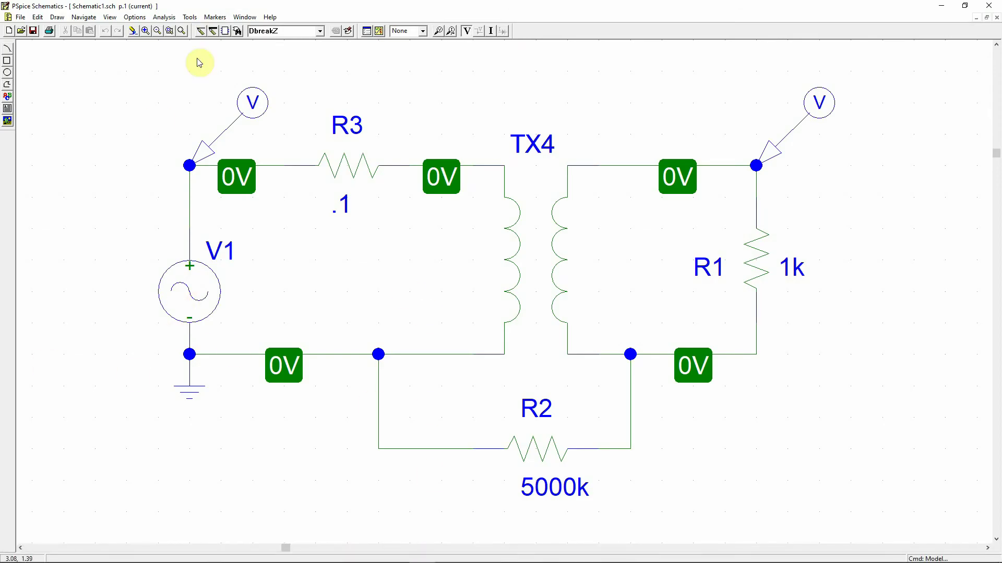
click(157, 30)
click(157, 31)
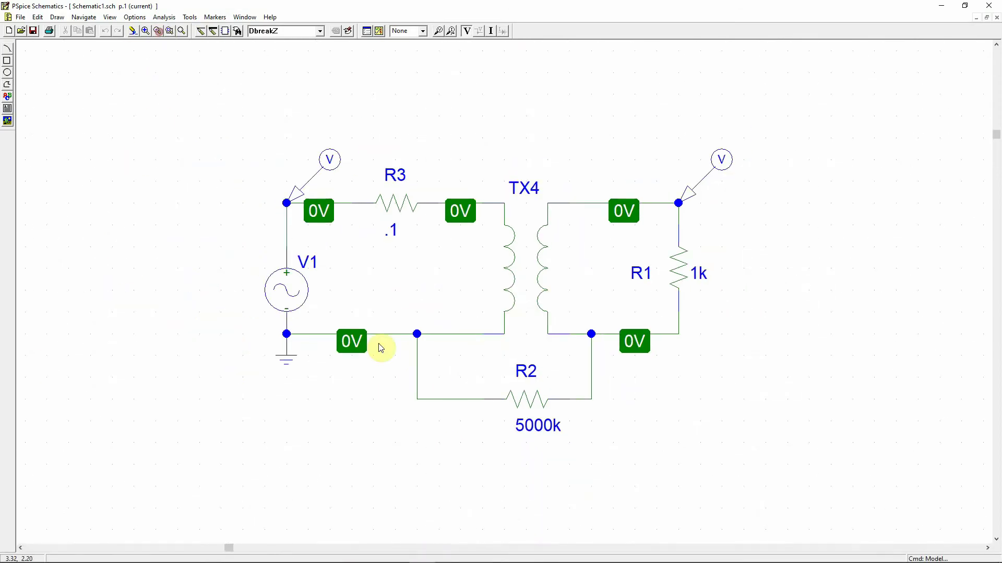
double_click(280, 291)
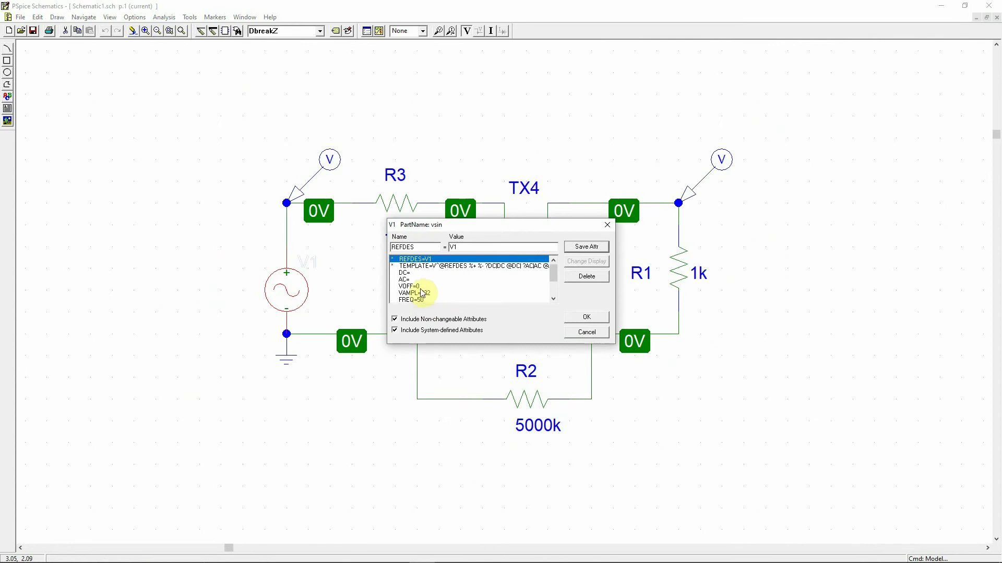
click(417, 293)
drag(465, 248, 380, 250)
Open Calculator, multiply 220 by 1.41 to estimate the peak source voltage, and clear the result
key(XF86Calculator)
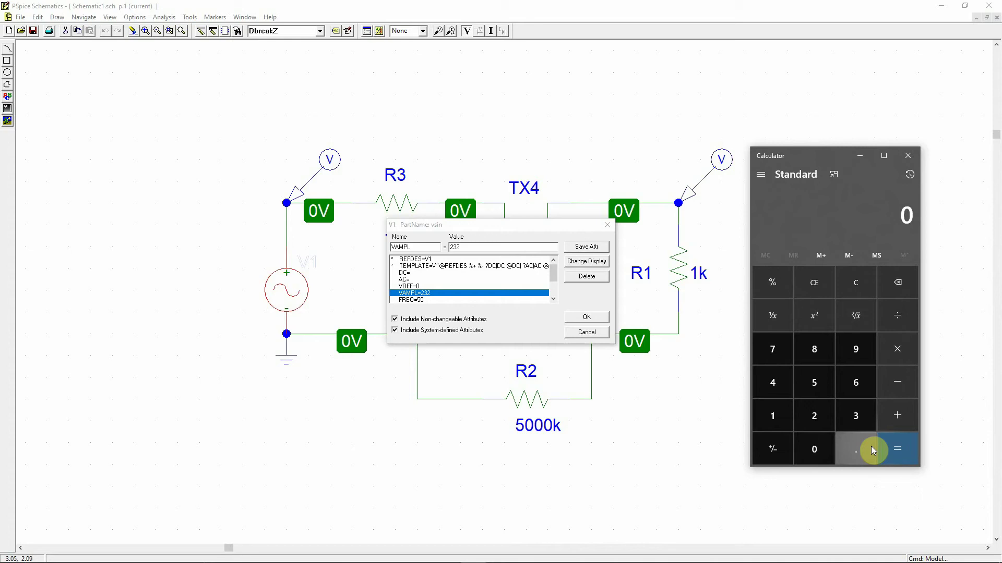
text(220*1.)
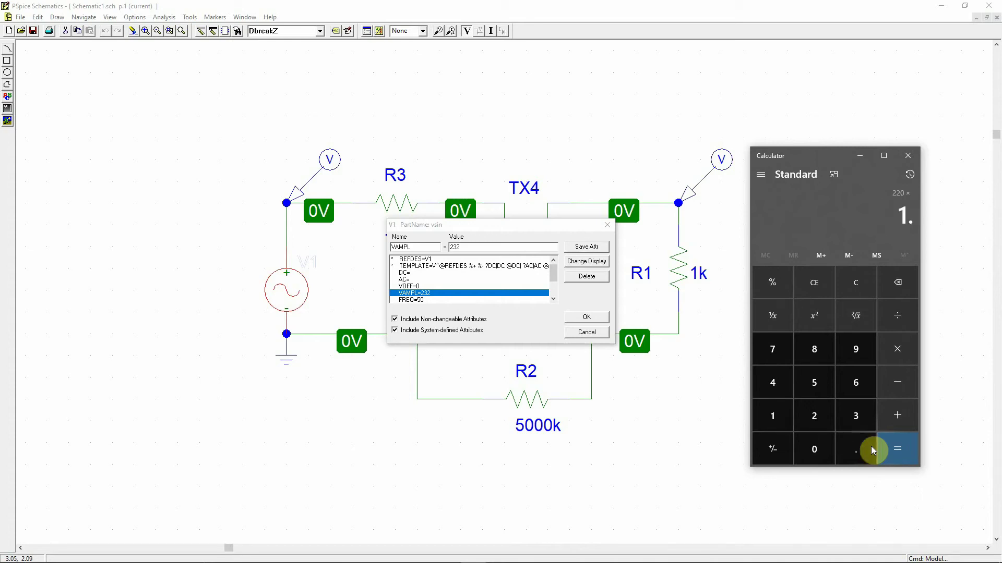
text(41)
key(Return)
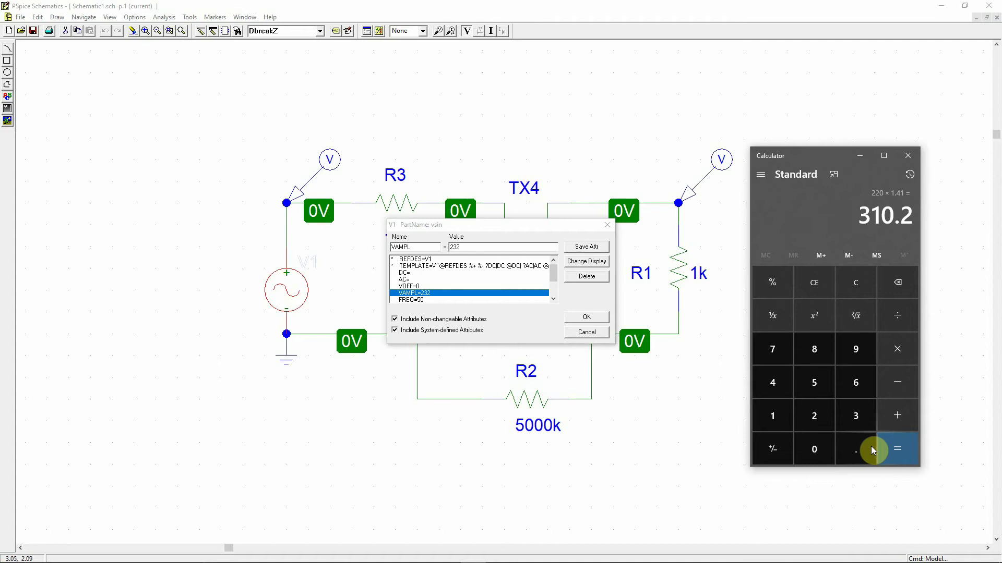
click(855, 295)
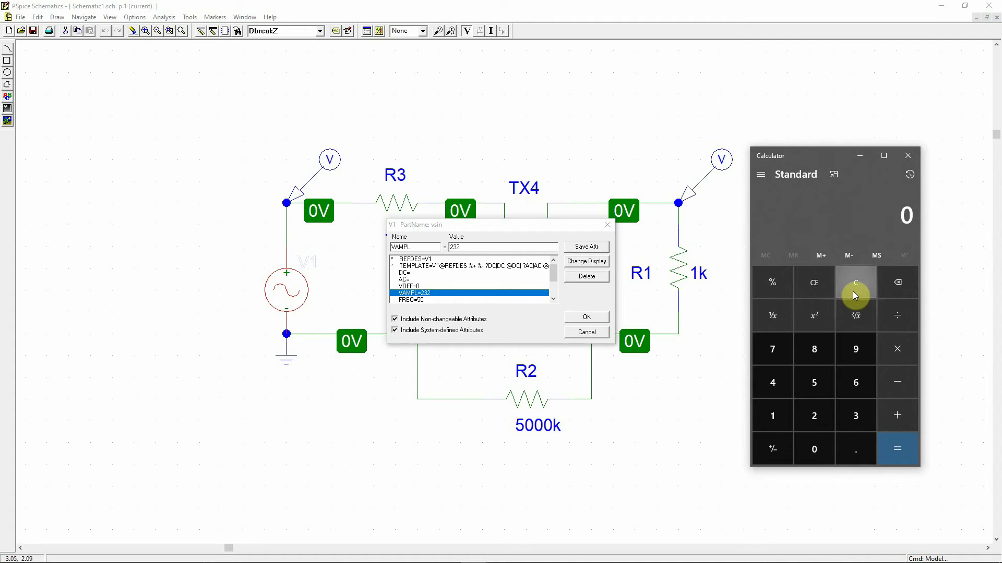
Calculate the exact peak source voltage as the square root of 2 multiplied by 220
click(827, 413)
click(855, 320)
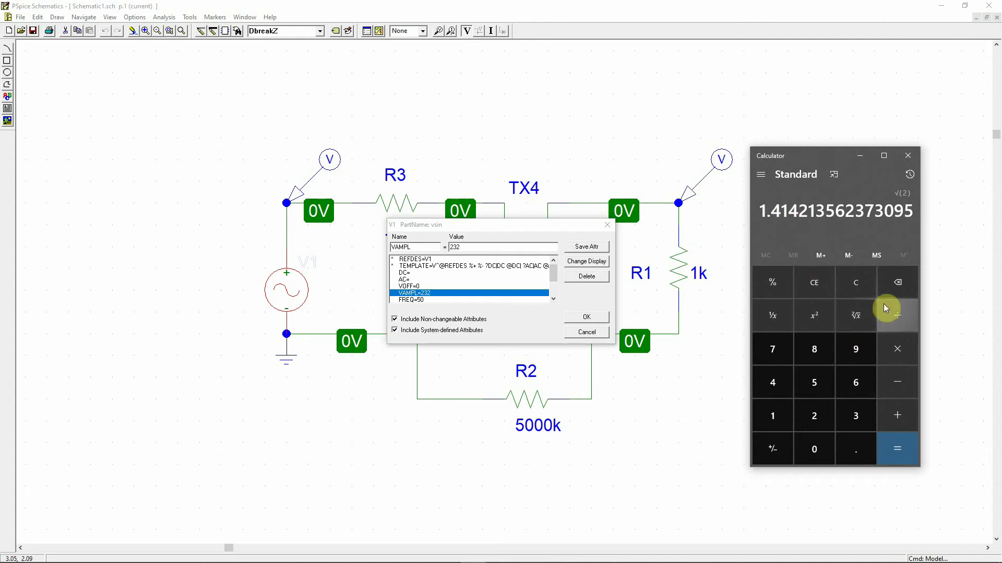
text(220)
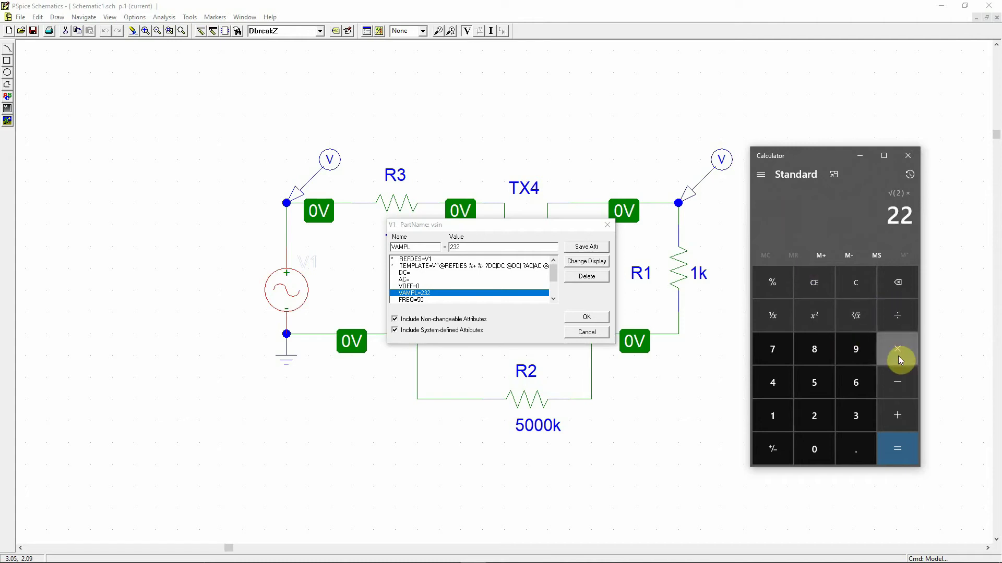
key(Return)
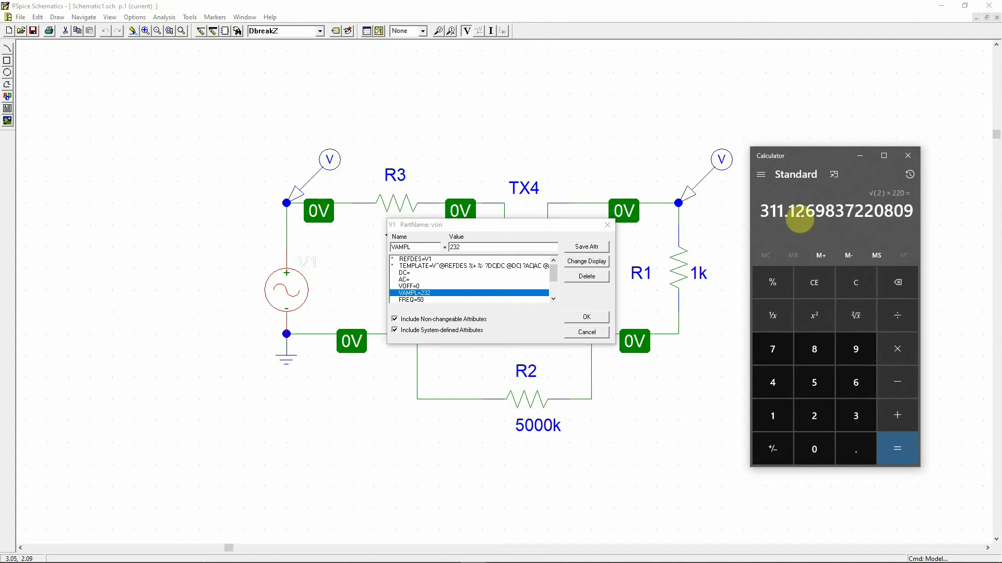
Set source V1's VAMPL attribute to 311.13, check FREQ and apply the attributes
click(429, 294)
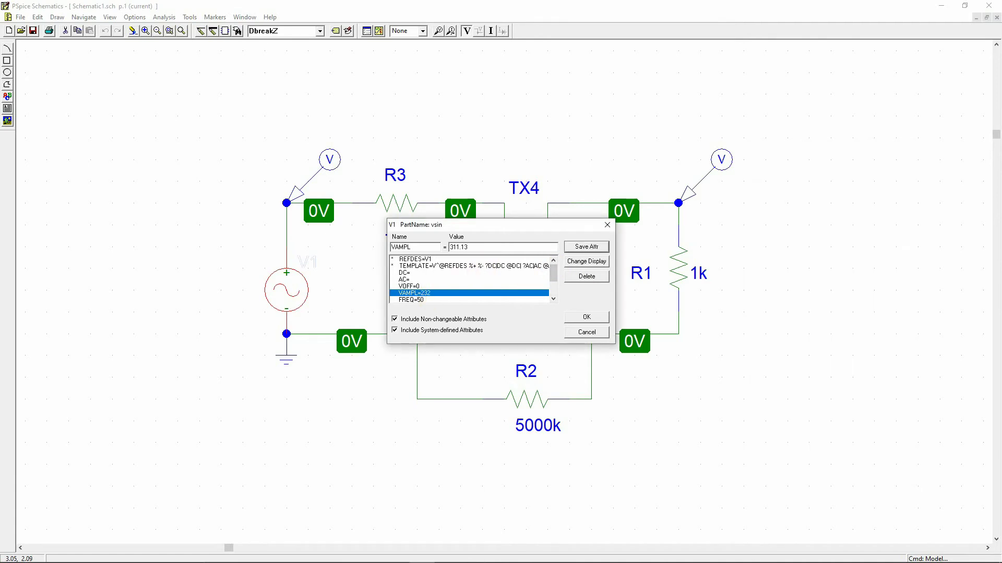
click(427, 300)
click(585, 318)
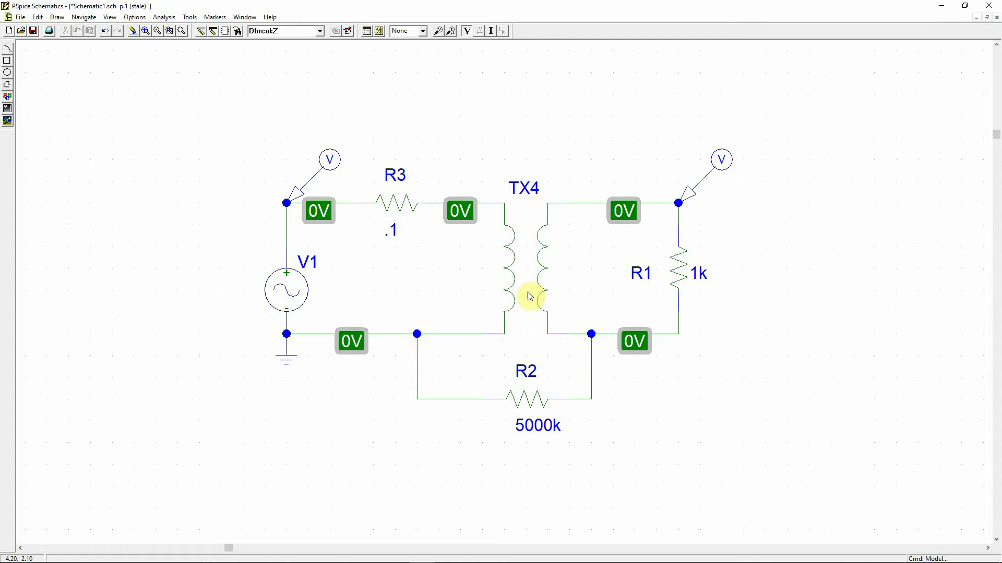
Compare the primary and secondary inductance values of transformer TX4, leaving its attributes unchanged
double_click(511, 289)
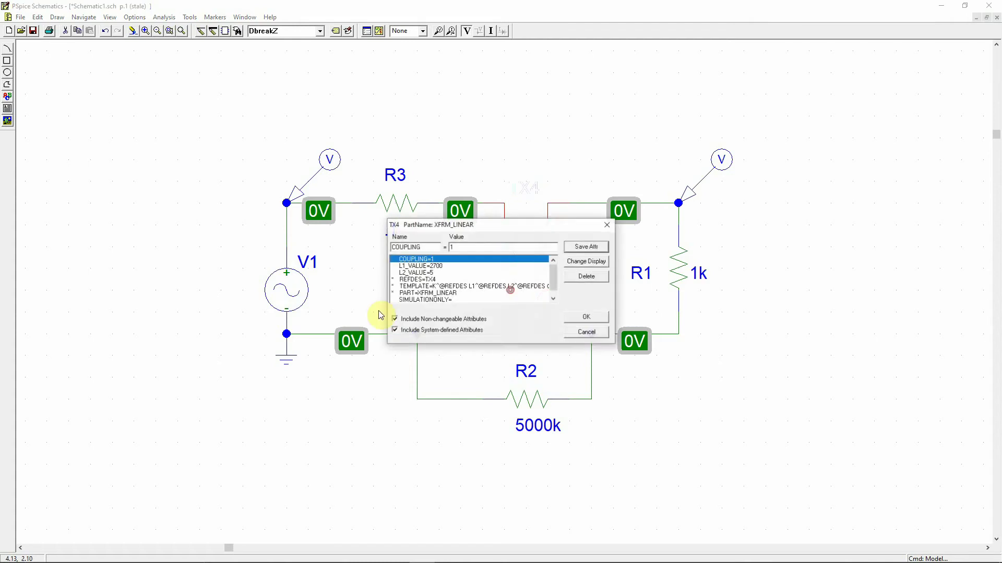
click(420, 266)
click(419, 273)
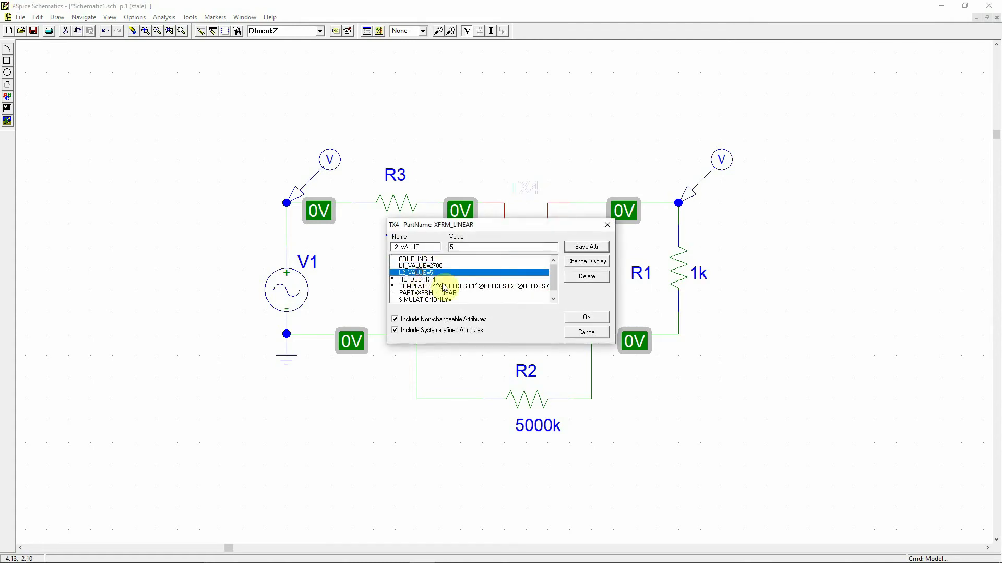
key(Up)
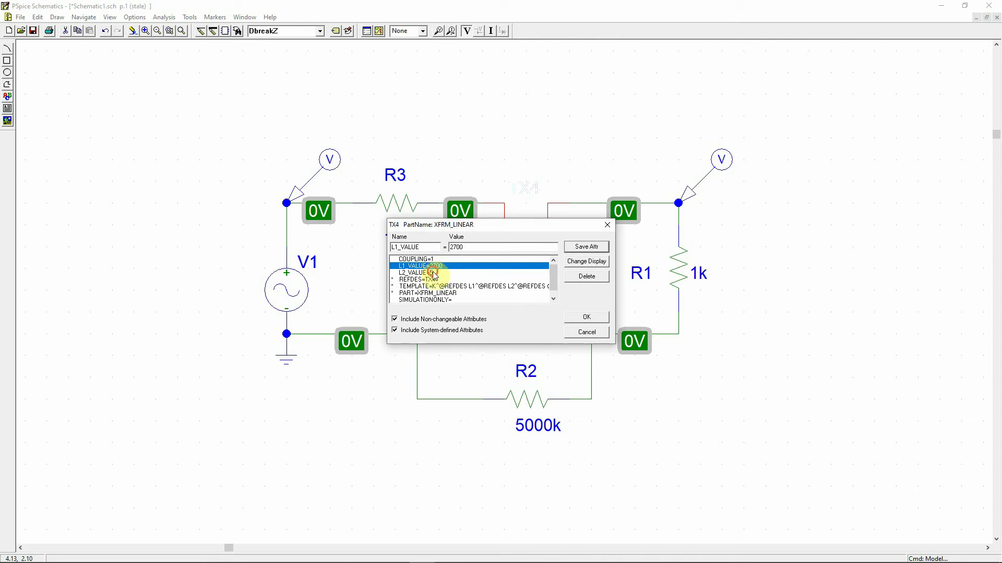
click(433, 273)
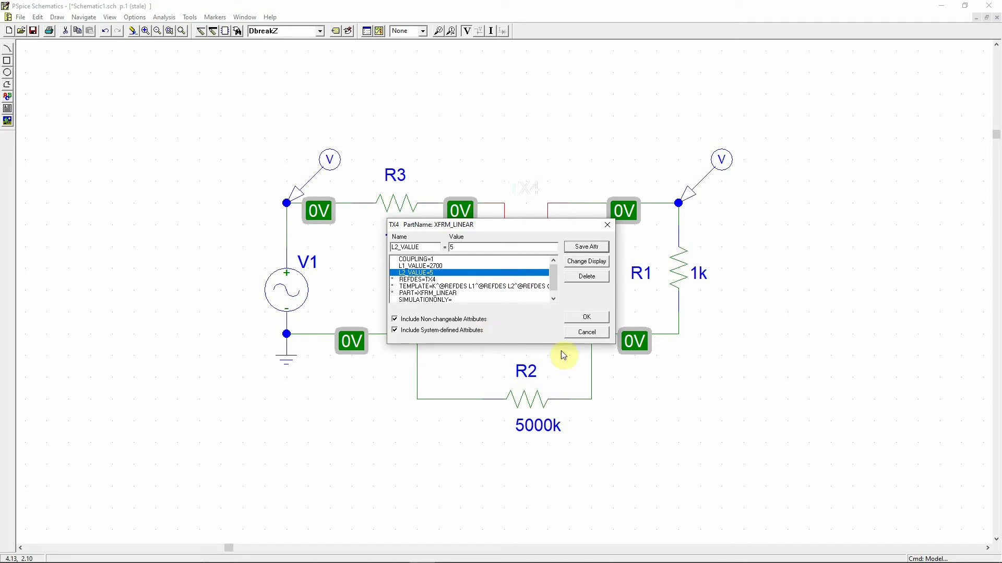
click(586, 332)
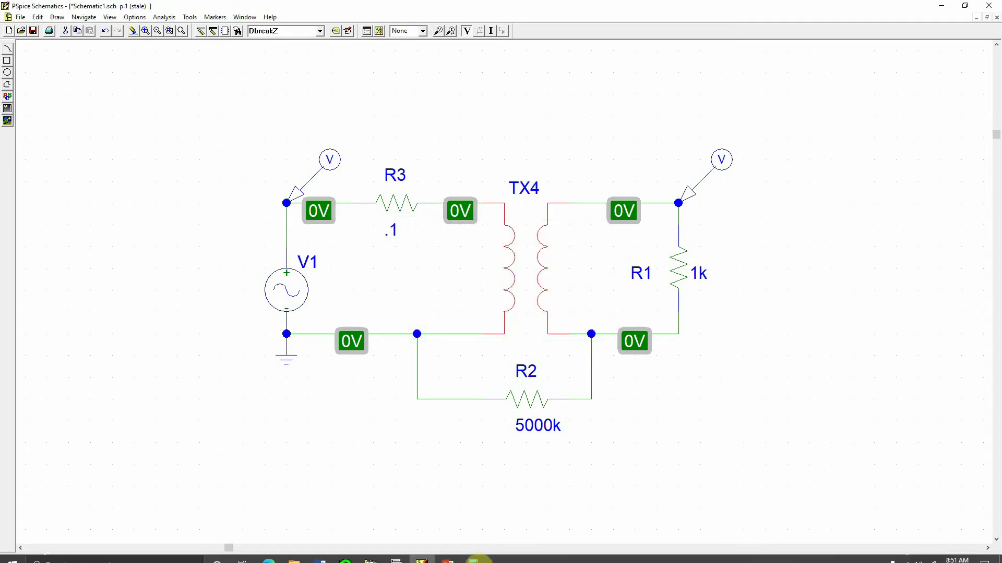
Check the N1/N2 turns ratio line on the Practical Example (a) slide in PowerPoint, return to PSpice Schematics and clear the selection
click(447, 560)
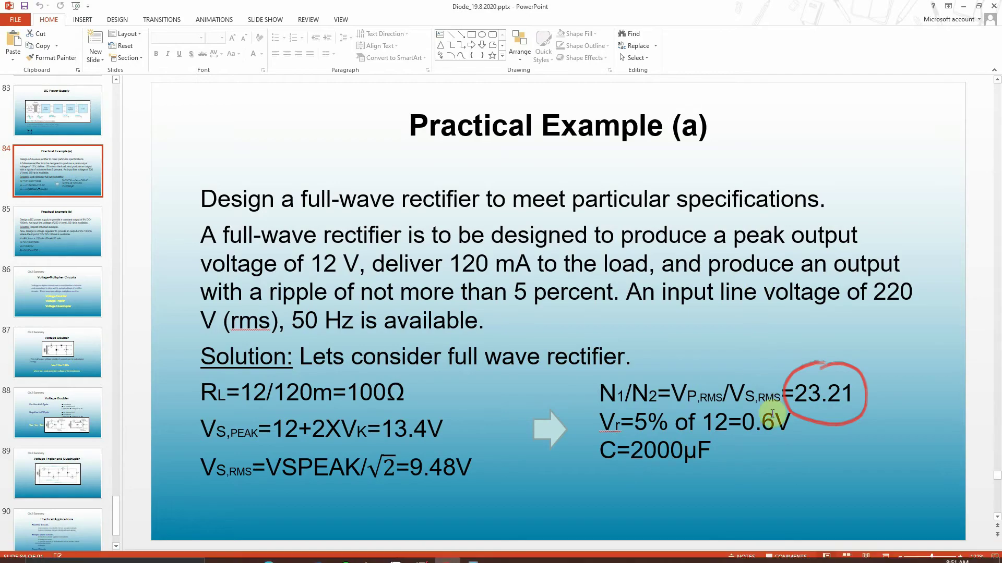
triple_click(831, 400)
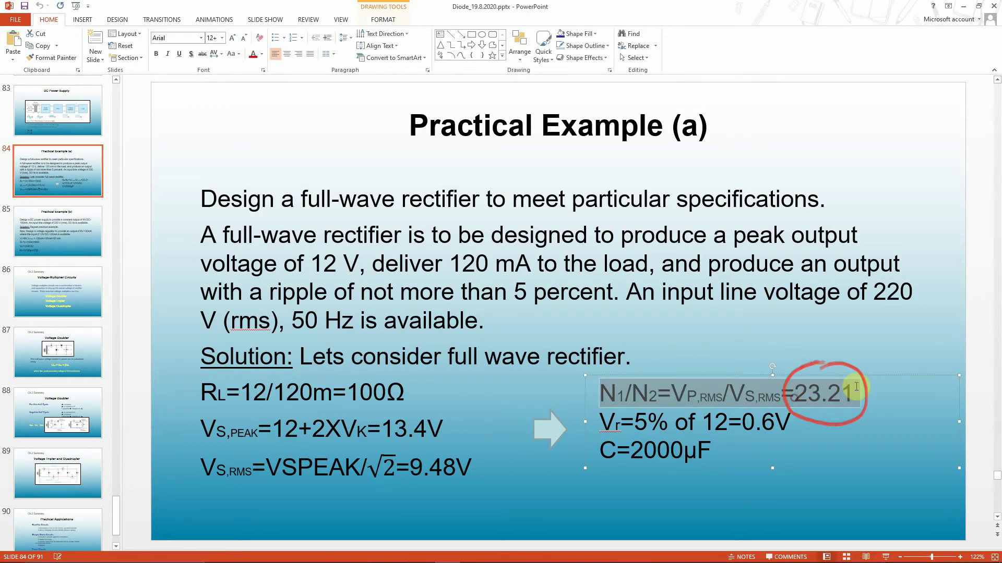
click(838, 415)
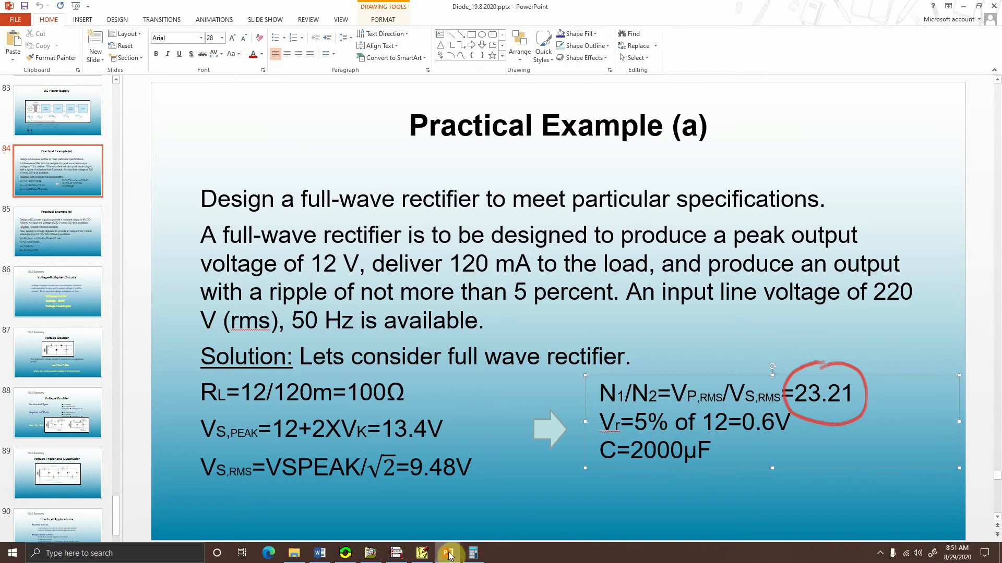
click(446, 561)
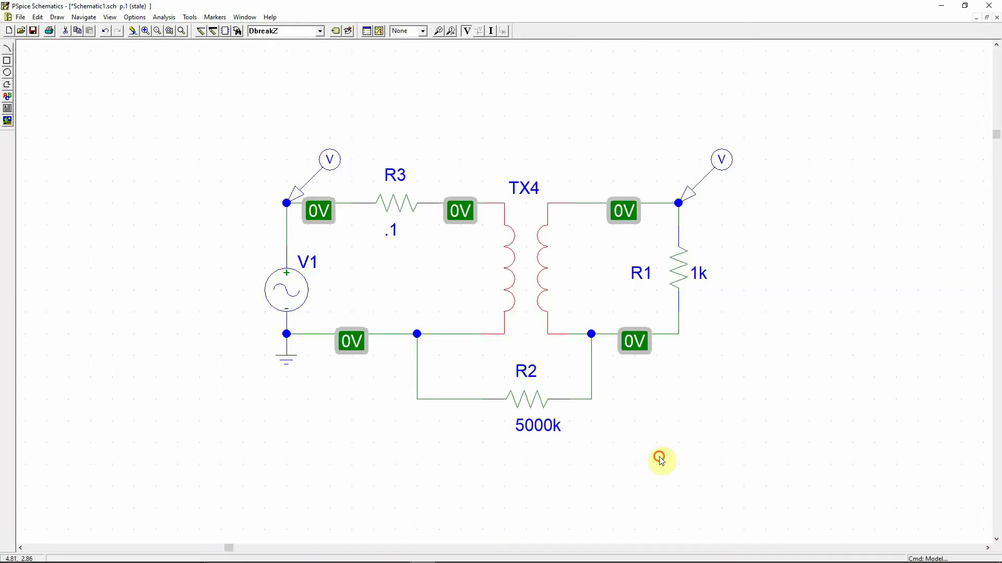
click(660, 459)
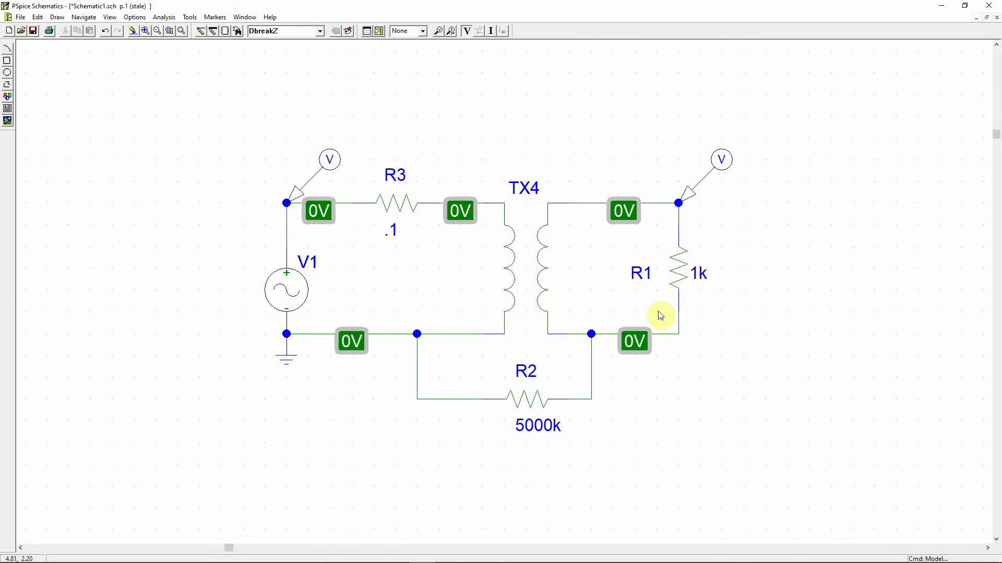
Delete the 1k load resistor R1, its voltage marker and the wire stub left below it on the secondary side
key(Delete)
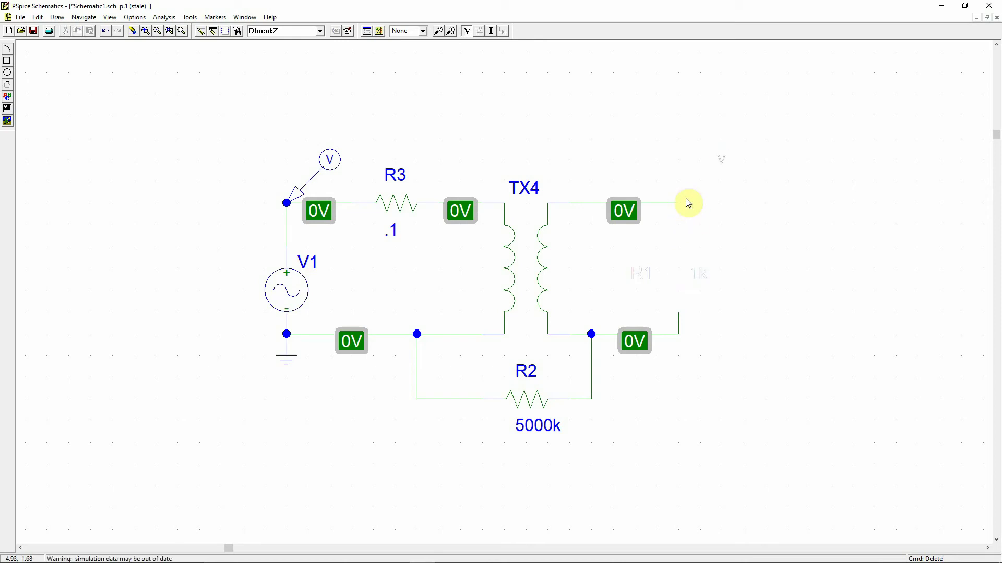
key(Delete)
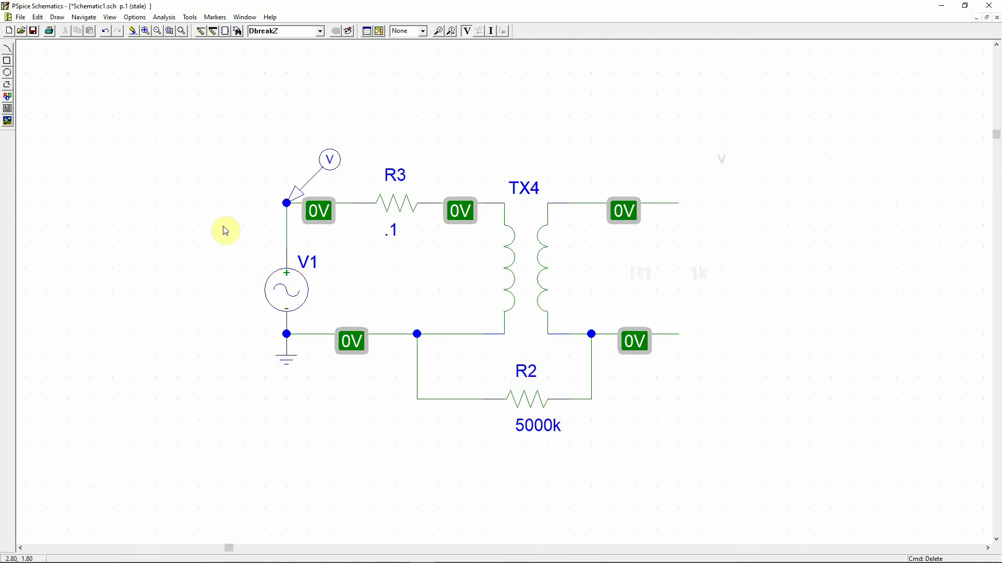
Place two D1N4002 diodes pointing upward, one above the other, beside the open ends of the transformer's secondary wires
click(320, 32)
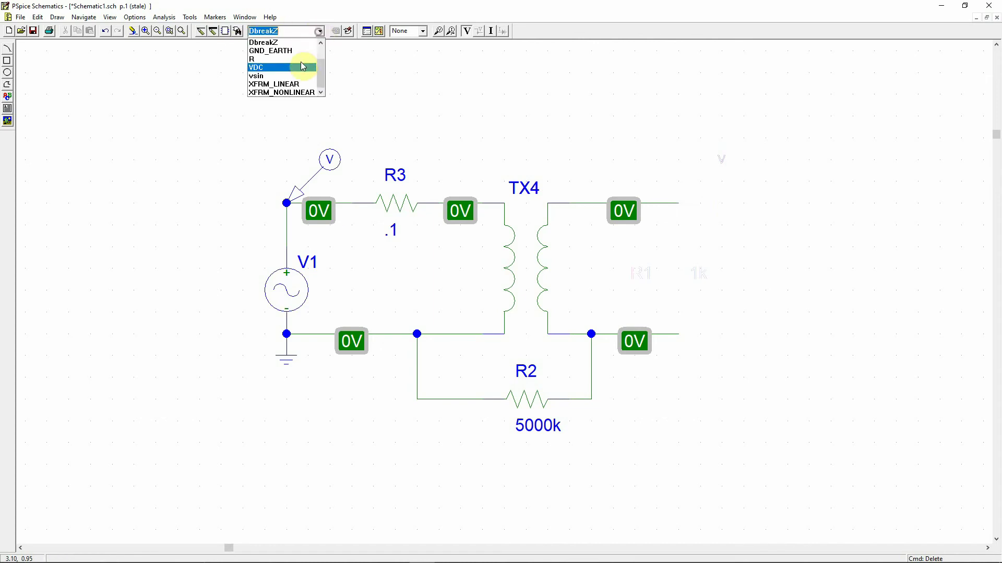
scroll(324, 68, up, 2)
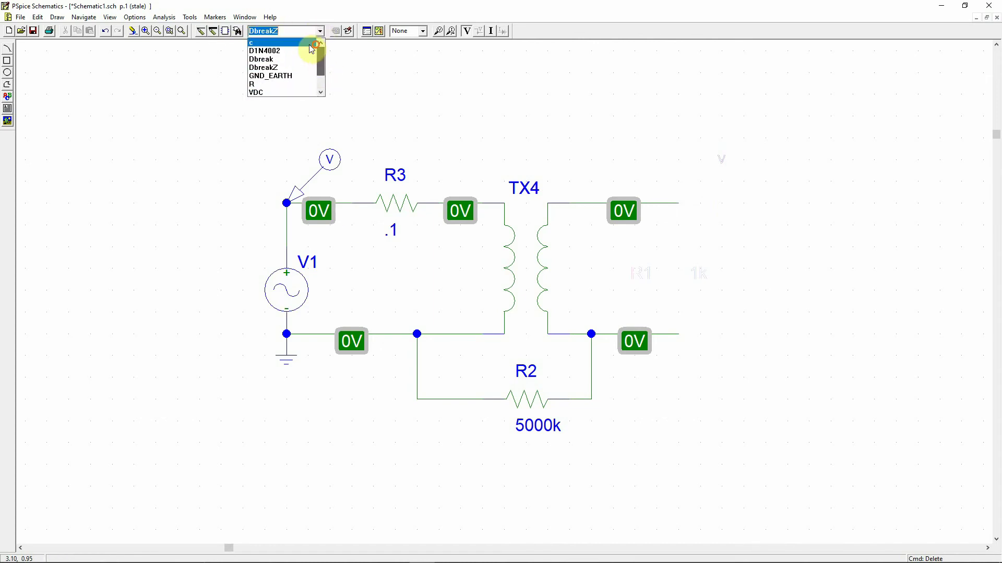
click(309, 44)
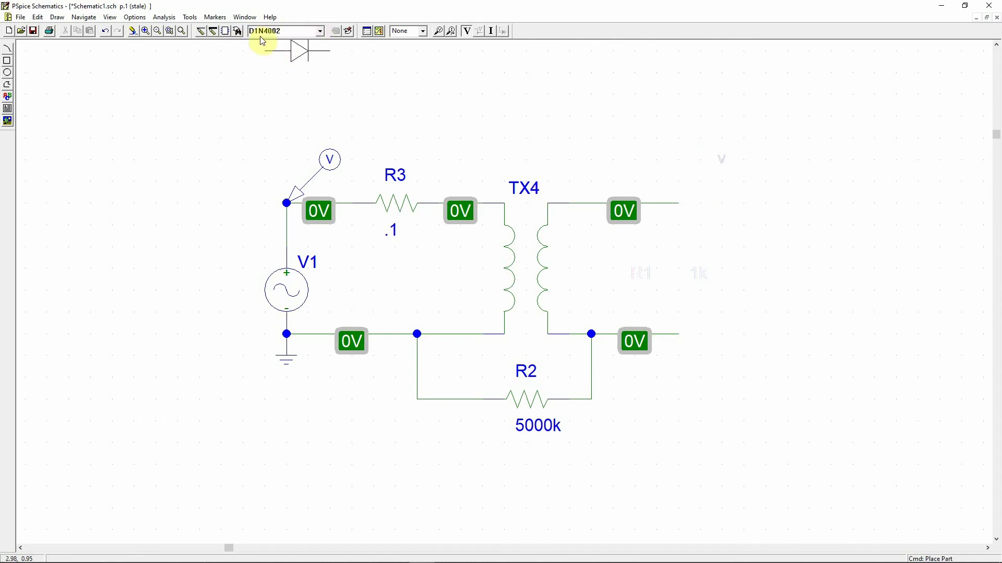
click(157, 31)
click(181, 30)
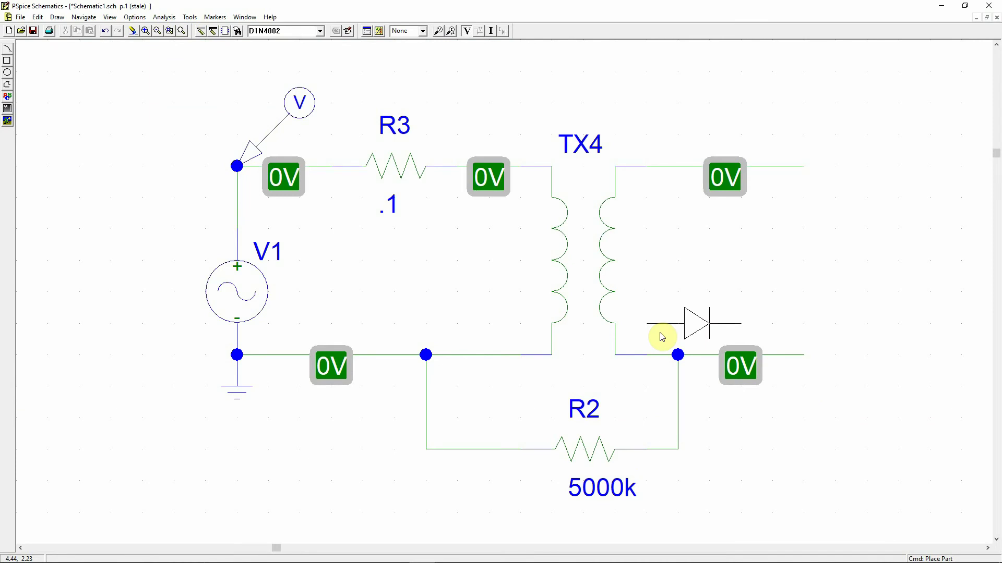
key(ctrl+r)
click(879, 165)
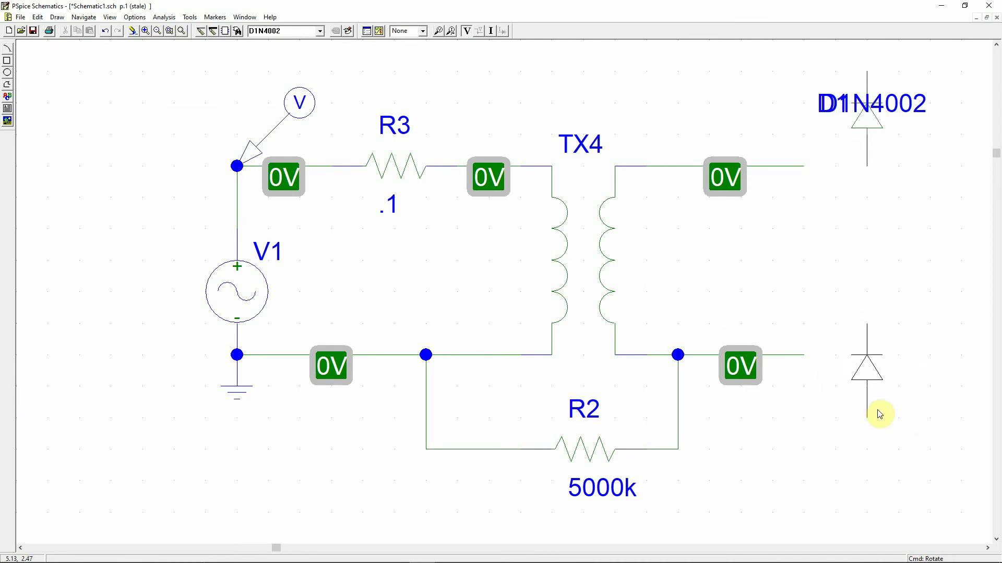
click(881, 414)
Place a second pair of upward-pointing D1N4002 diodes alongside the first pair for the bridge rectifier
click(157, 31)
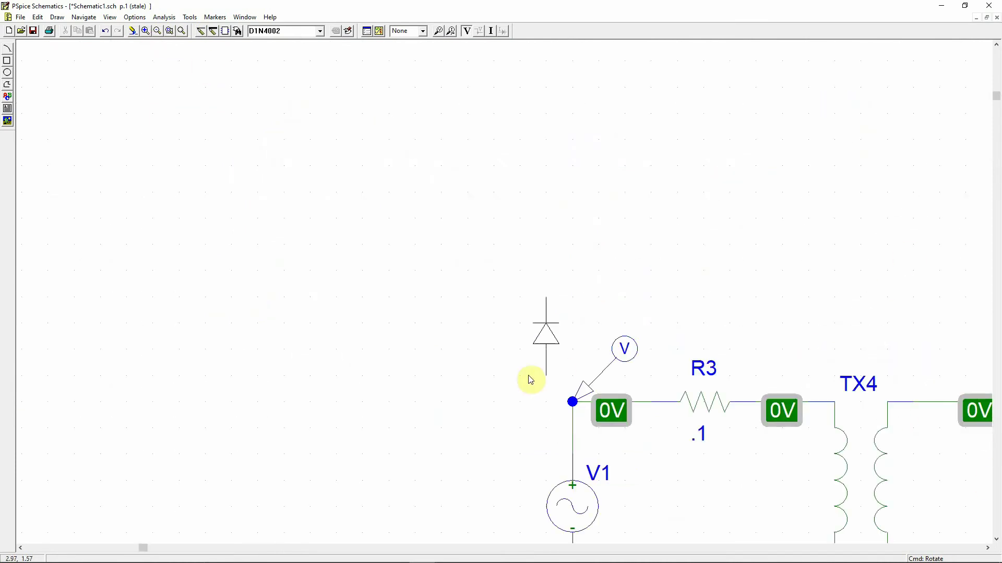
click(157, 31)
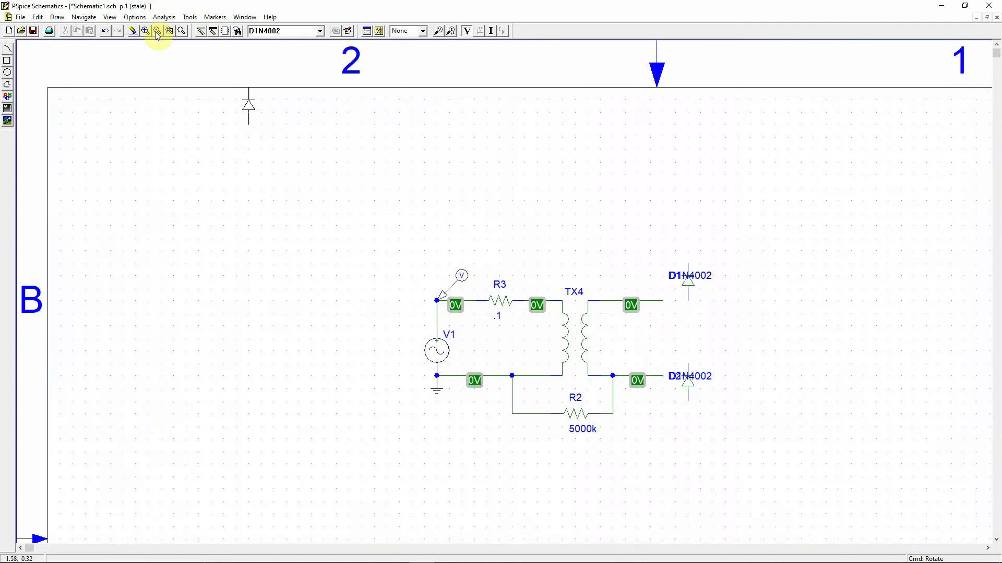
click(157, 31)
click(615, 263)
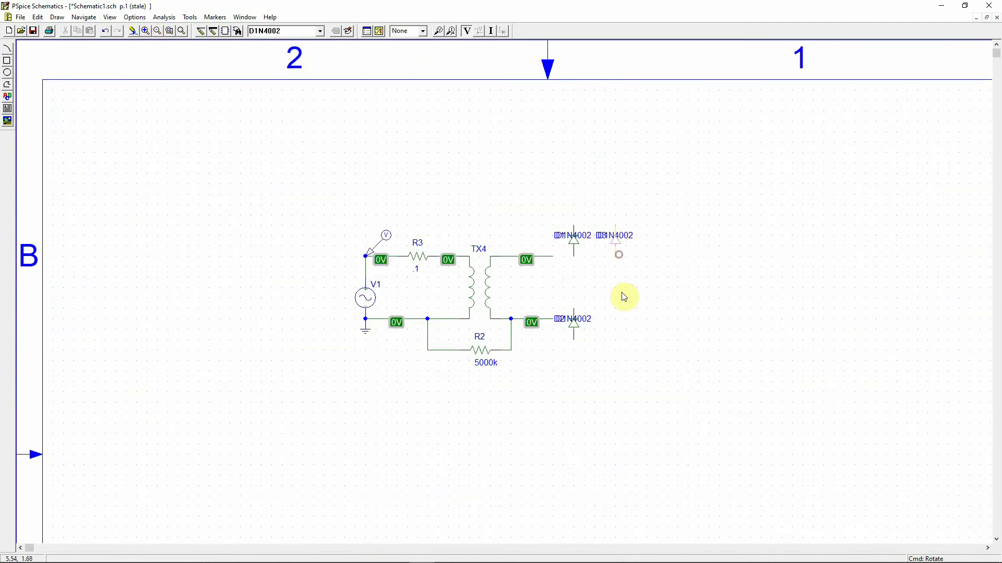
click(617, 337)
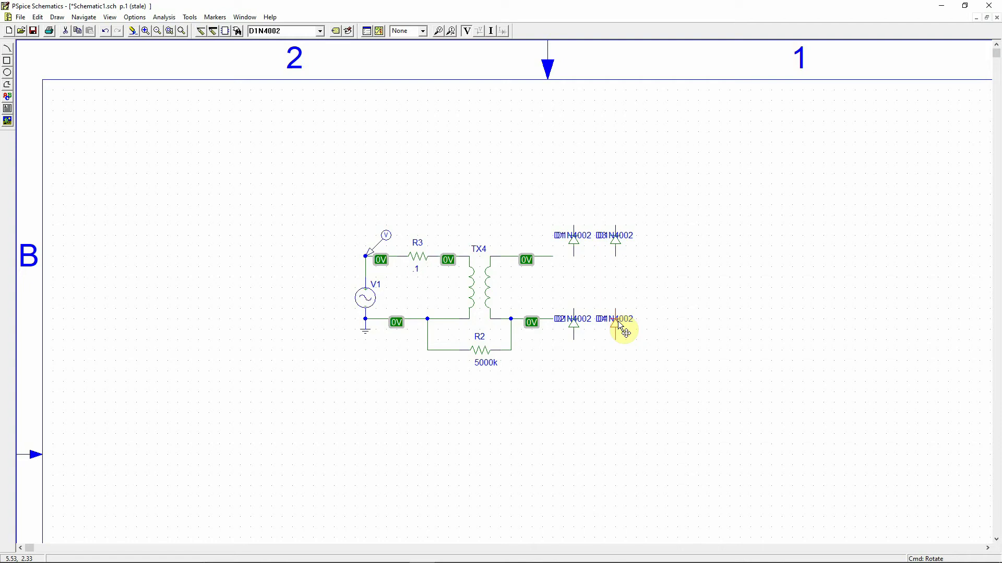
Wire the four diodes into a bridge, joining each vertical pair and linking both columns at their upper and lower ends
click(200, 31)
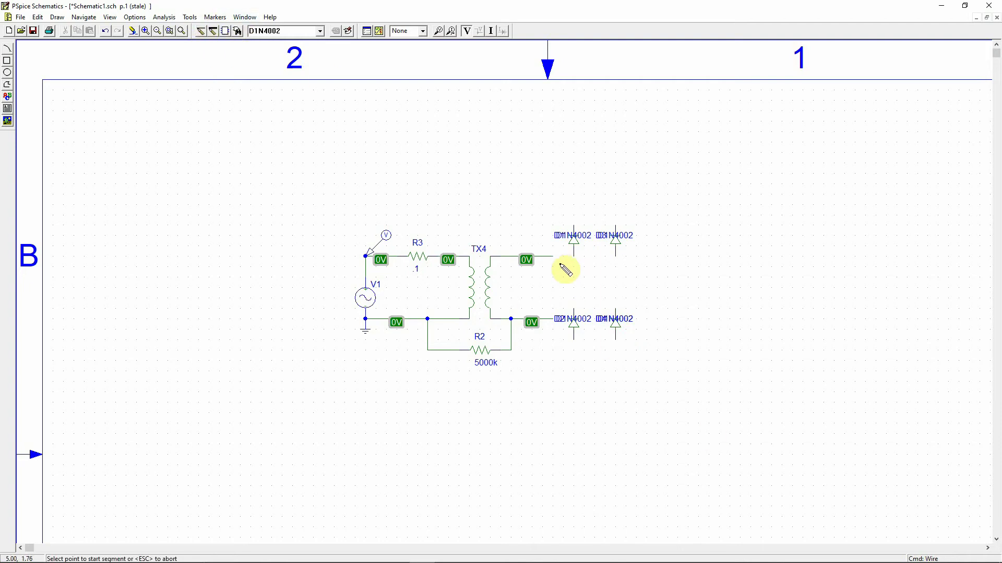
click(574, 257)
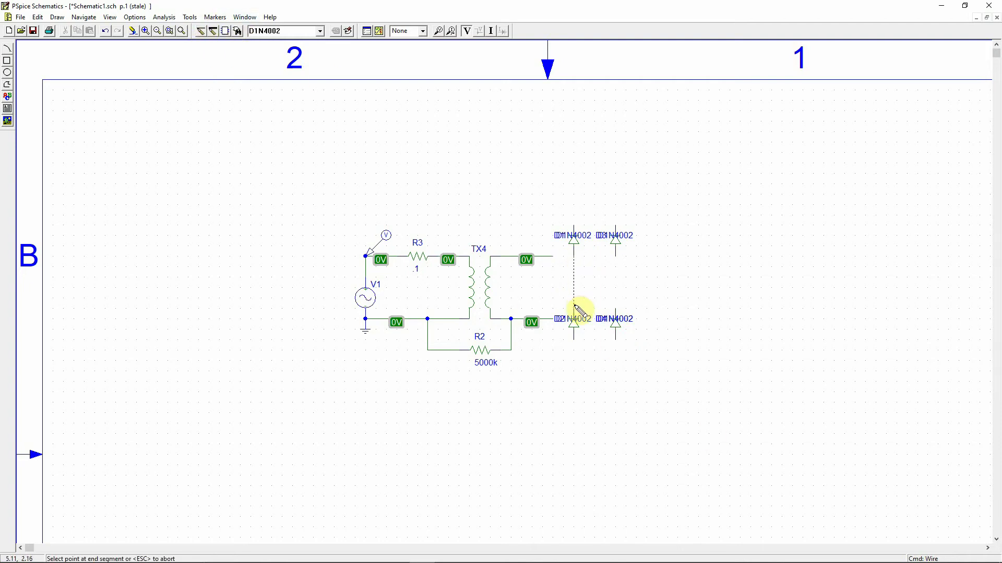
click(574, 320)
click(616, 257)
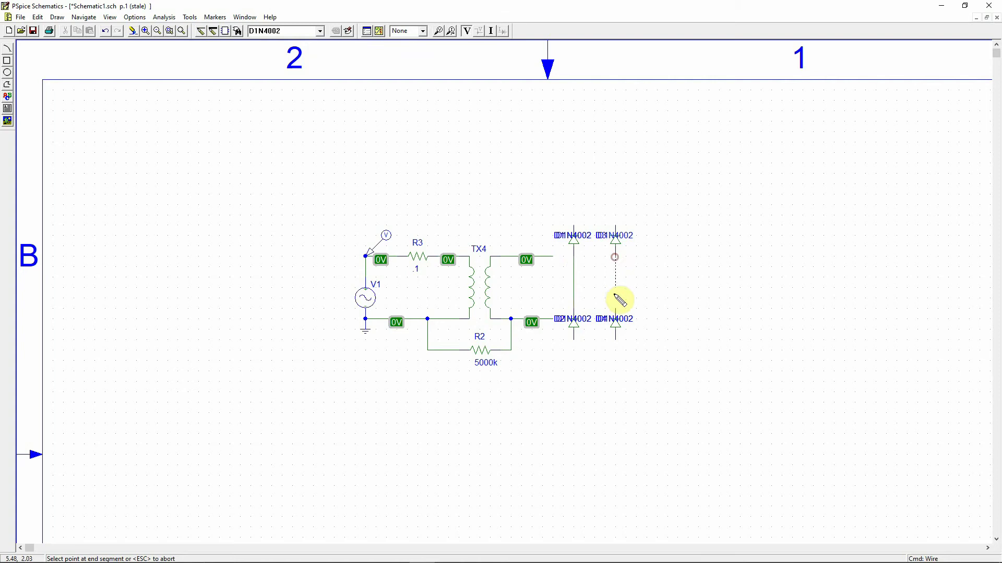
click(616, 320)
click(574, 341)
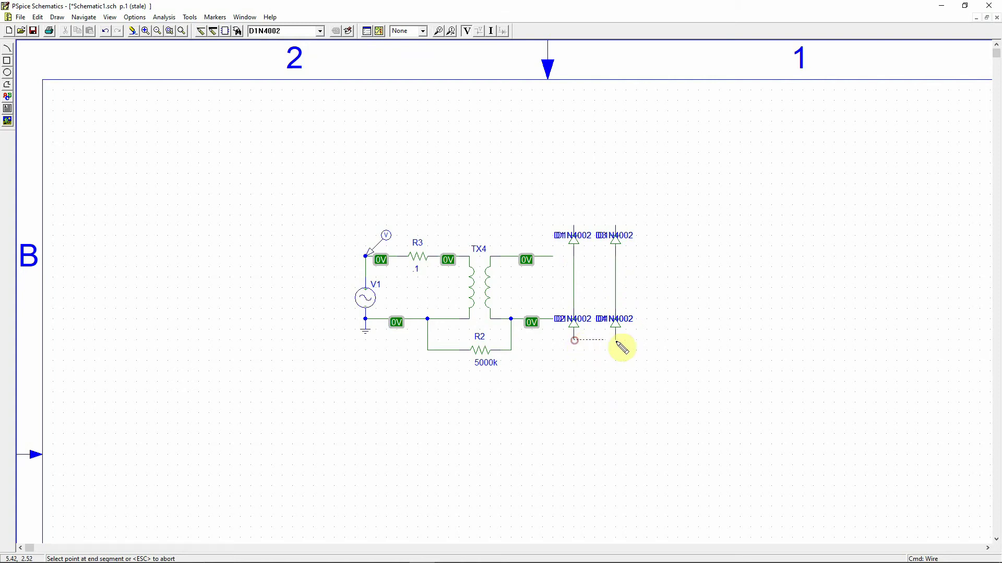
click(615, 340)
click(574, 226)
click(616, 226)
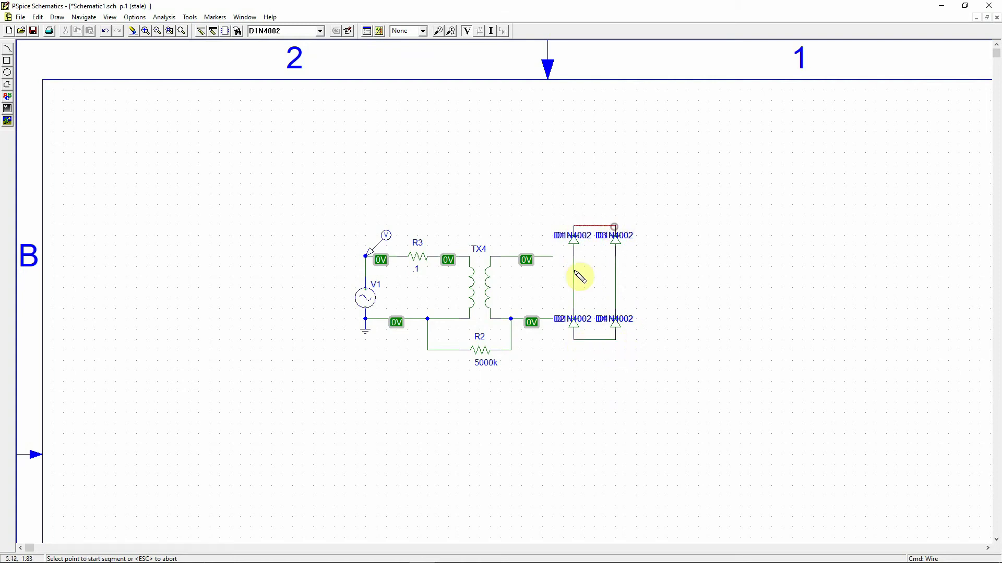
Wire the upper secondary lead to the midpoint between D1 and D2 and the lower lead to the midpoint between D3 and D4
click(554, 256)
click(574, 277)
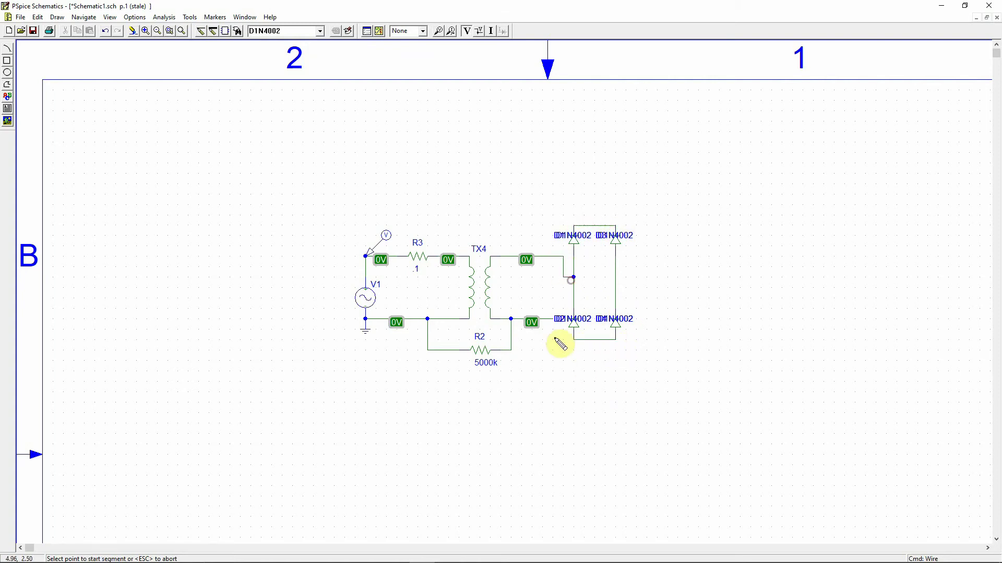
click(553, 320)
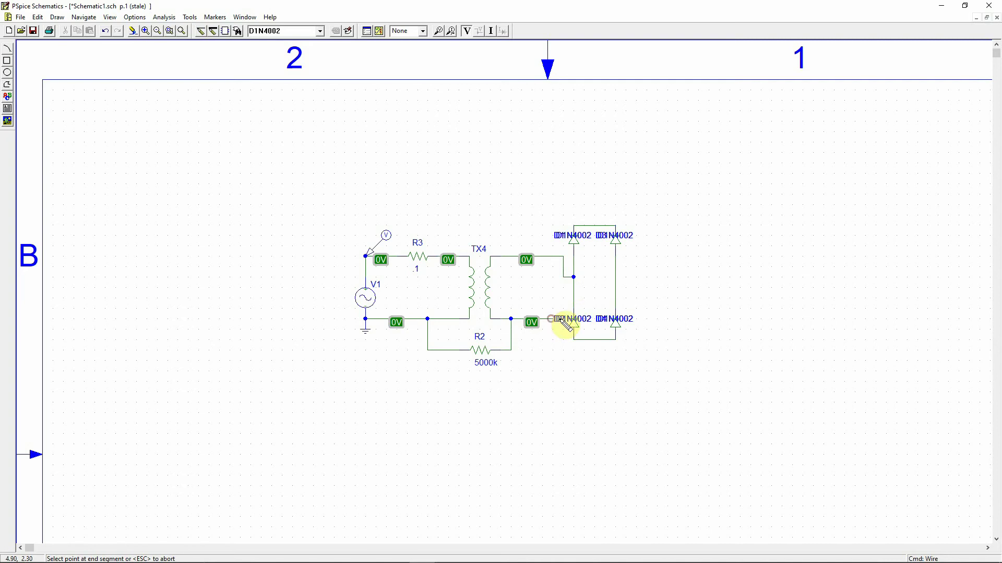
click(614, 277)
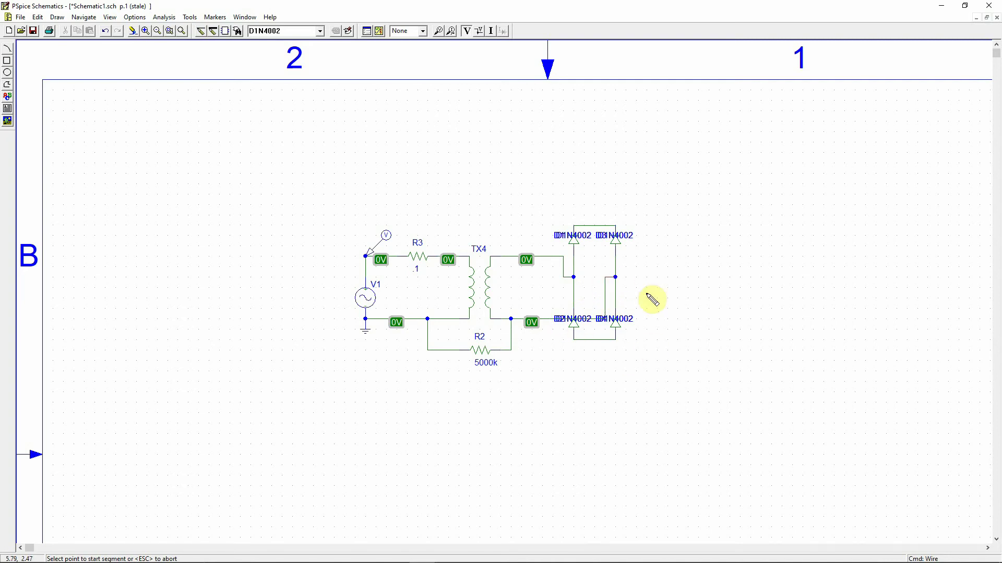
click(182, 31)
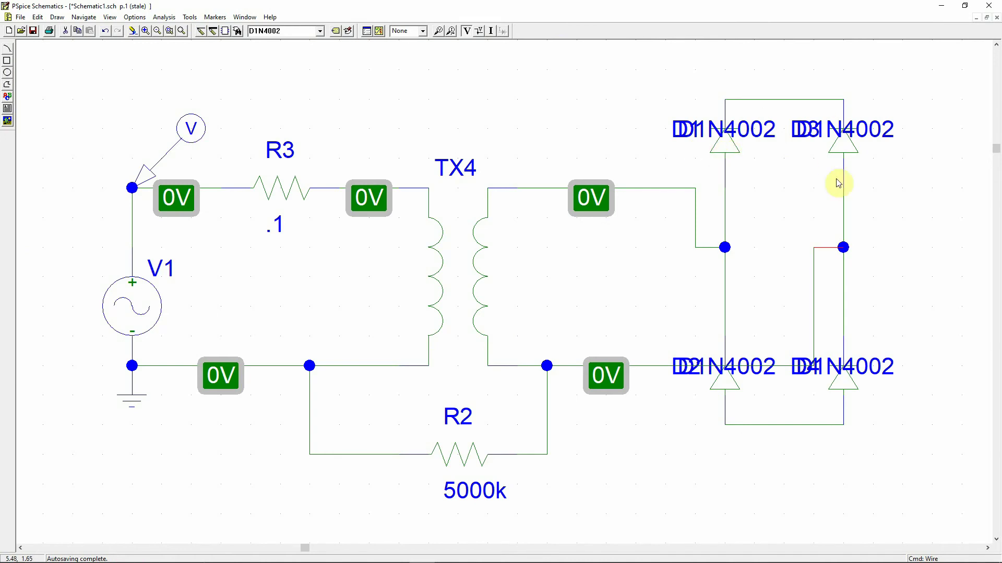
click(687, 366)
click(696, 386)
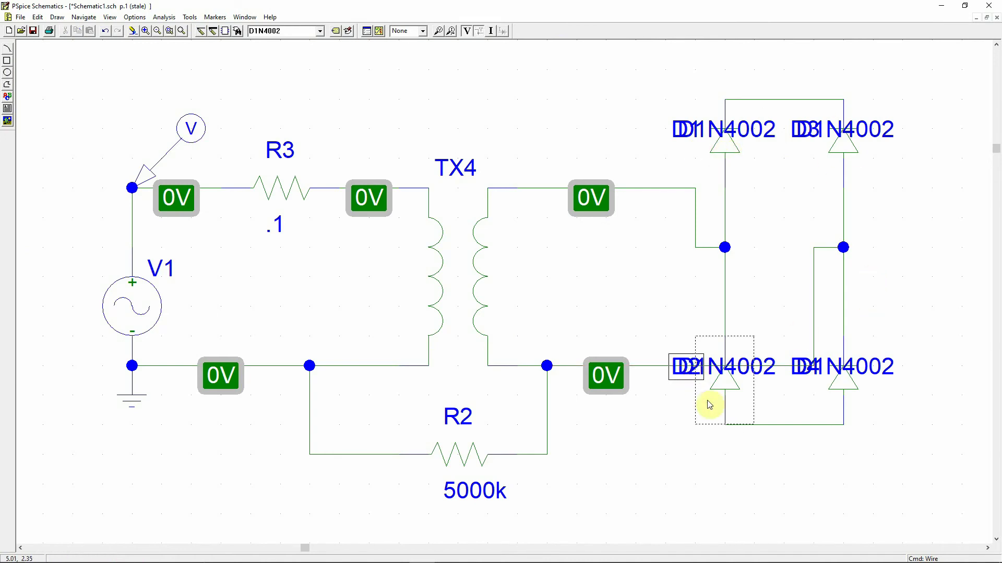
click(792, 515)
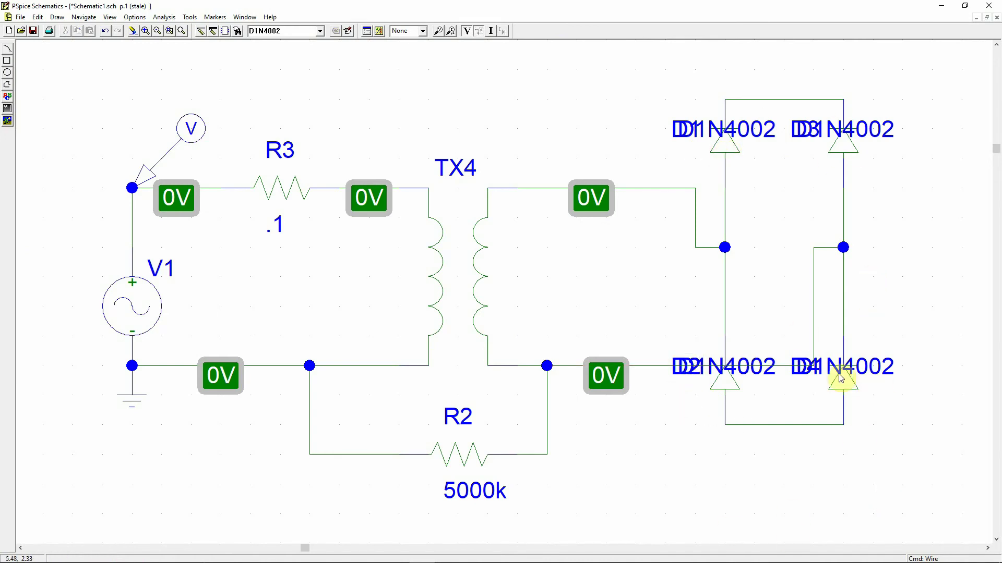
Switch to PowerPoint to check the capacitor value in the design example's solution
mouse_move(499, 553)
click(450, 554)
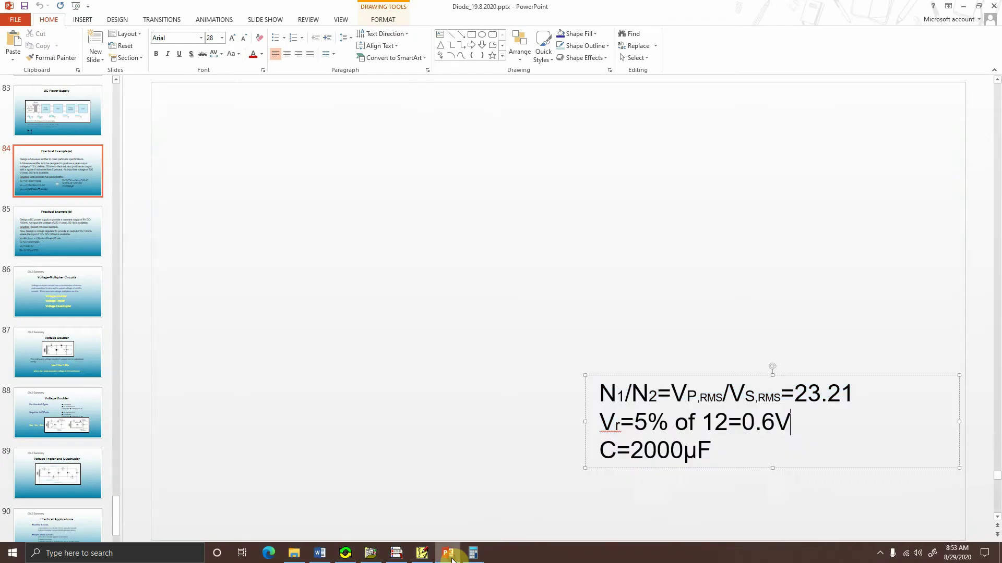
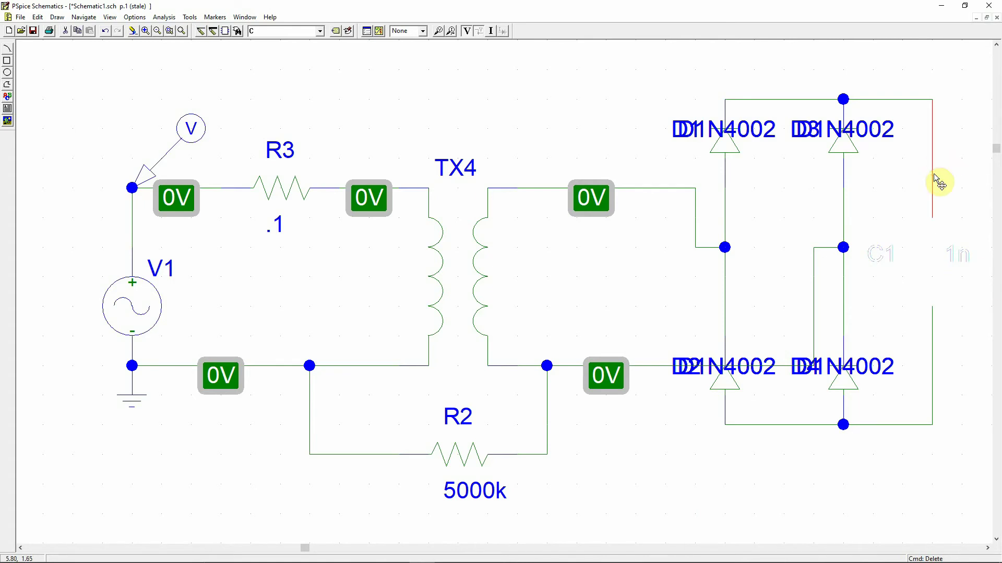
Delete the leftover vertical and horizontal wires that ran from the removed capacitor to the bridge's lower output
click(931, 362)
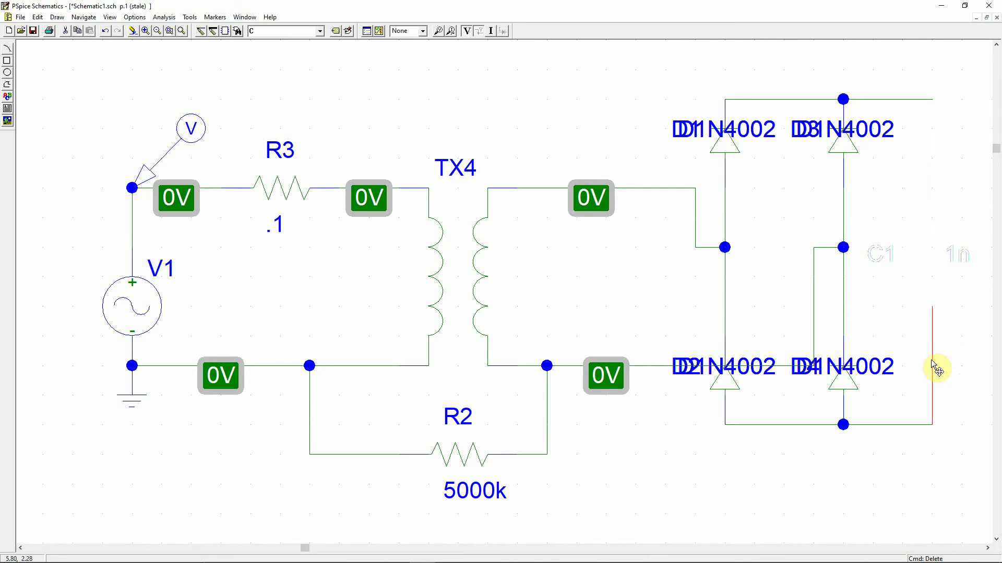
click(911, 426)
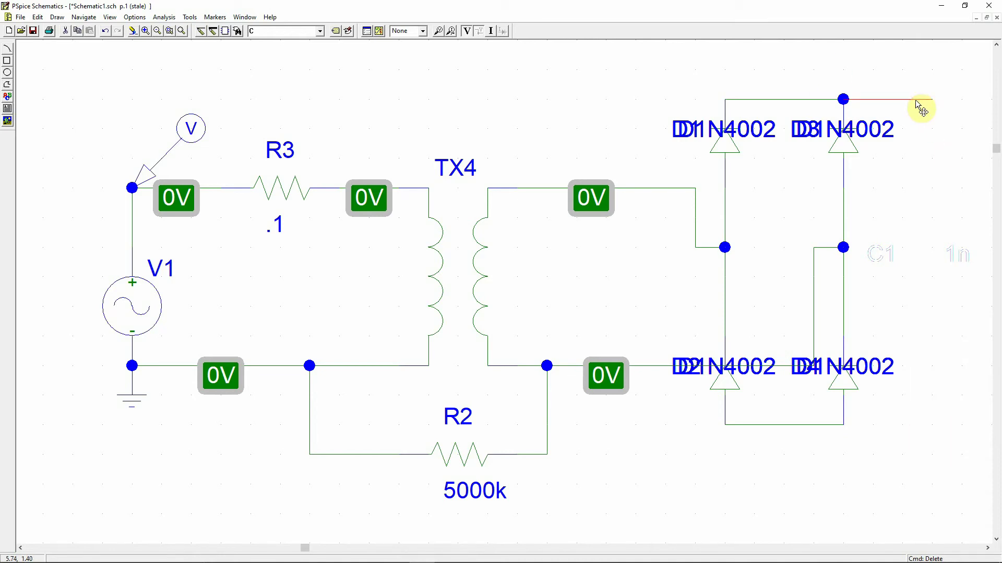
Place a vertical resistor R beside the bridge rectifier, in line with the end of its upper output wire
click(293, 35)
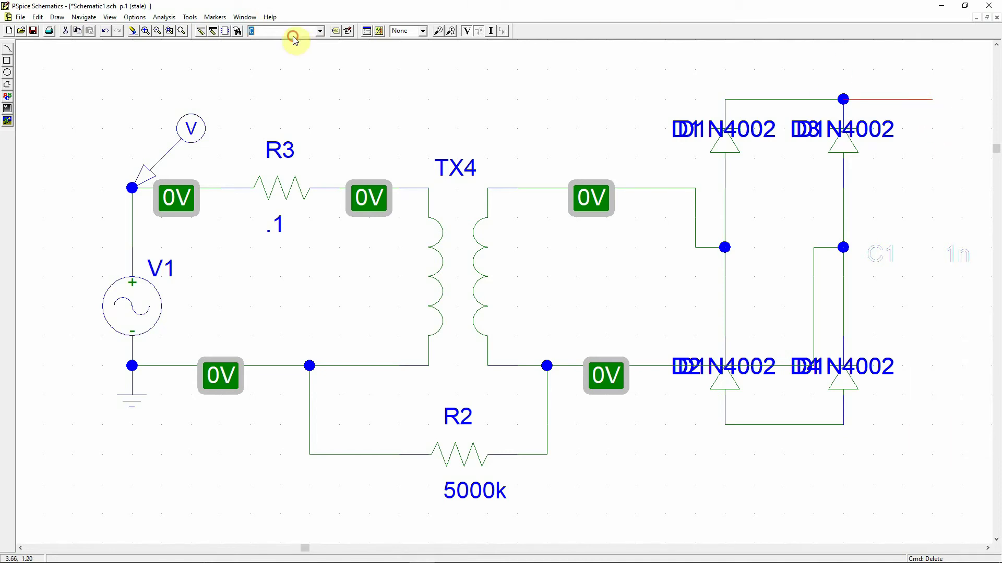
text(R)
key(Return)
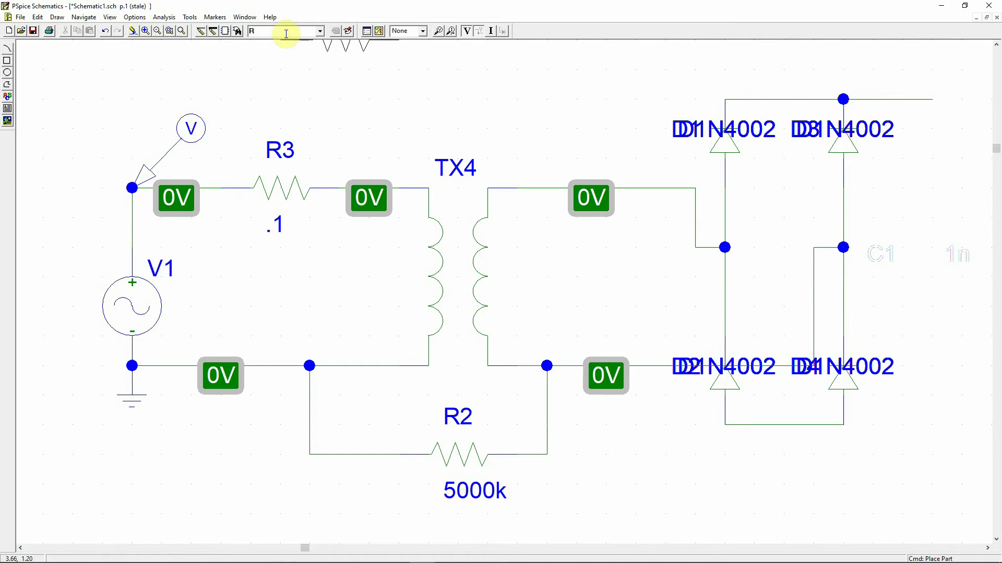
key(ctrl+r)
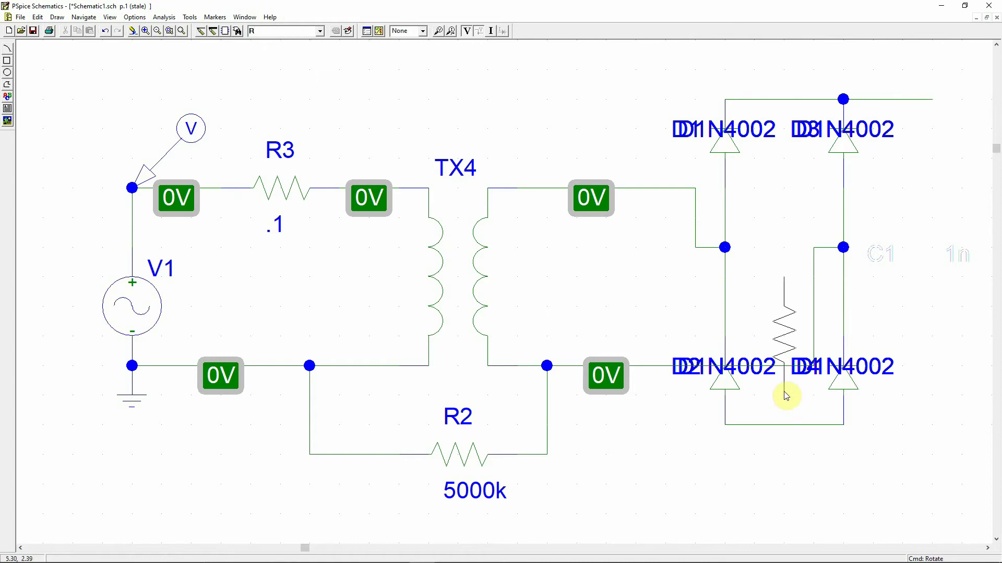
click(936, 316)
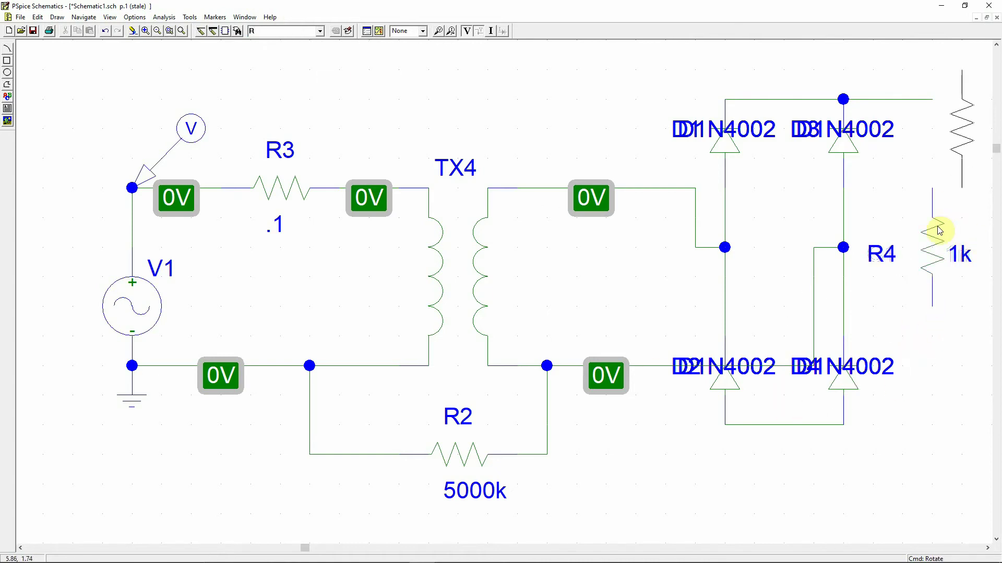
right_click(960, 234)
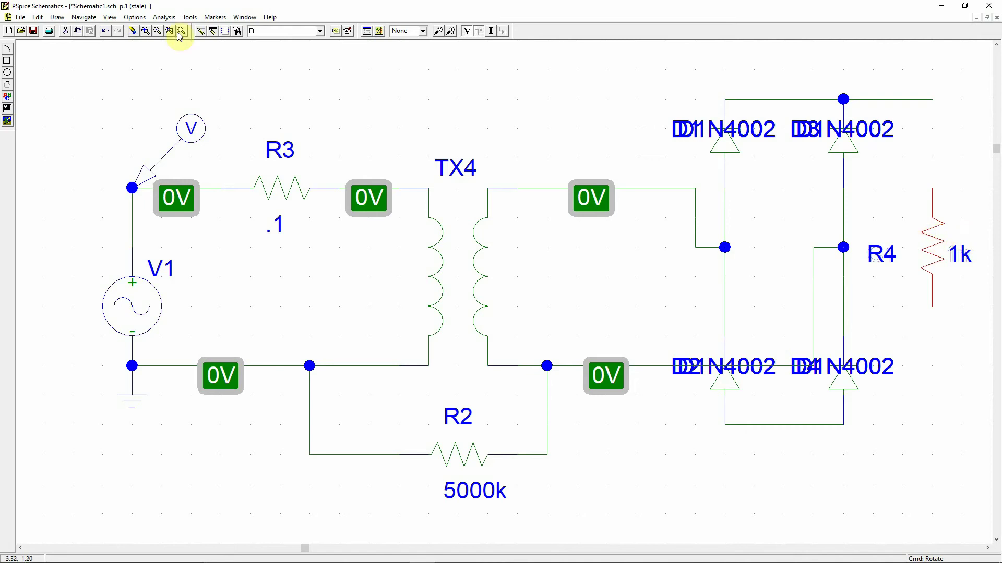
Wire the new load resistor's upper end to the bridge's upper output and its lower end to the bridge's lower output node
click(201, 30)
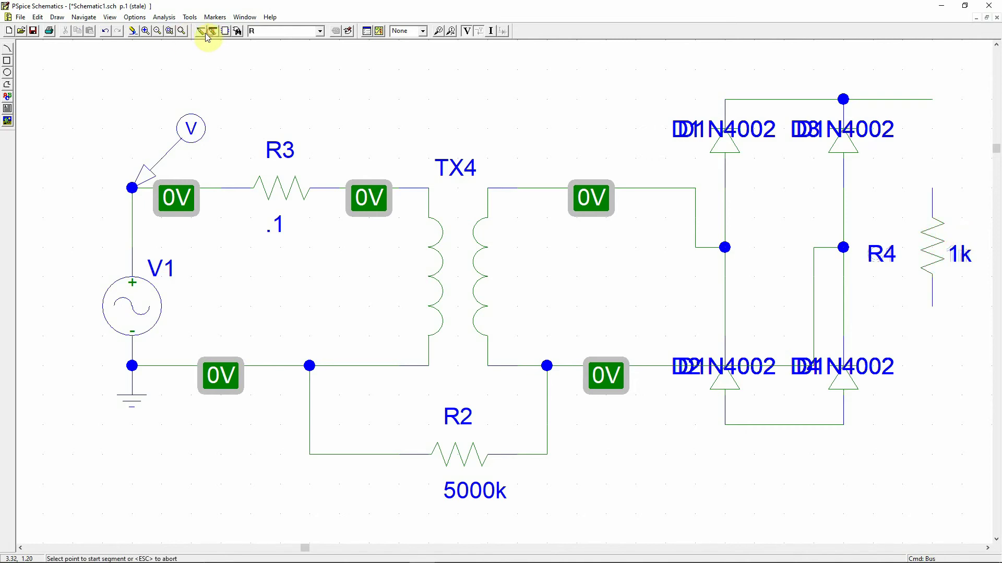
click(932, 100)
click(937, 188)
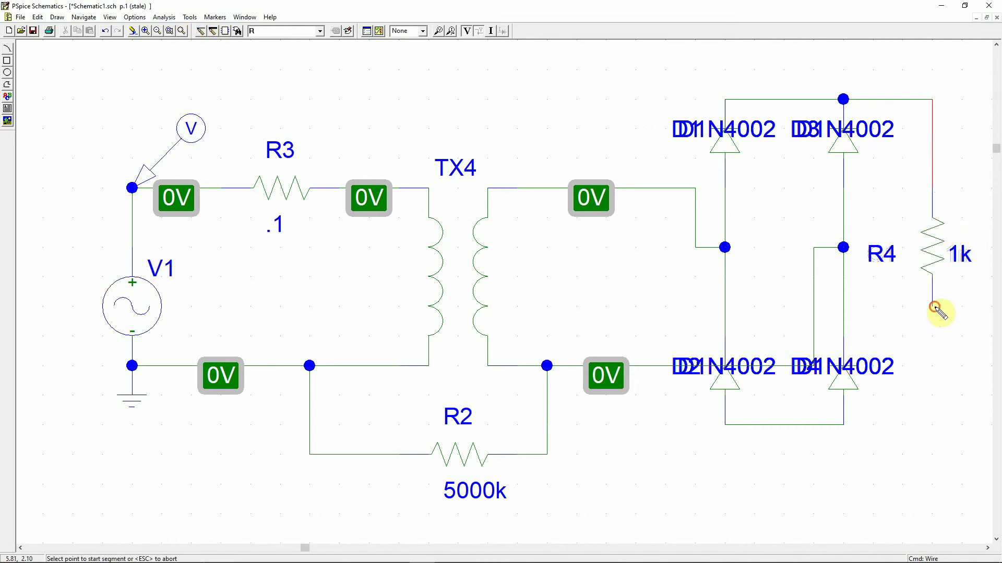
click(933, 308)
click(843, 424)
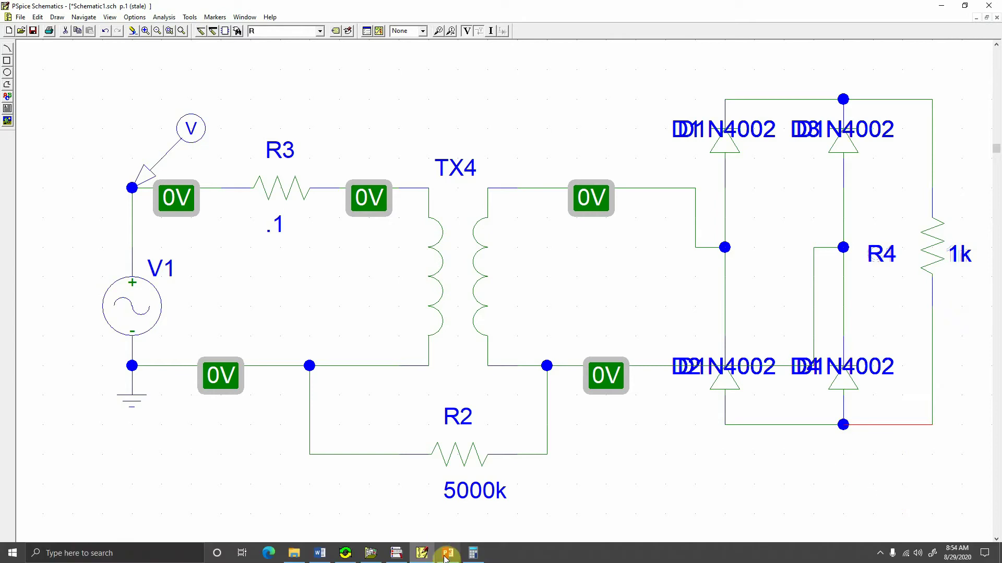
Check the load resistance in the PowerPoint design example, then set the load resistor R4 in PSpice Schematics to 100
click(446, 554)
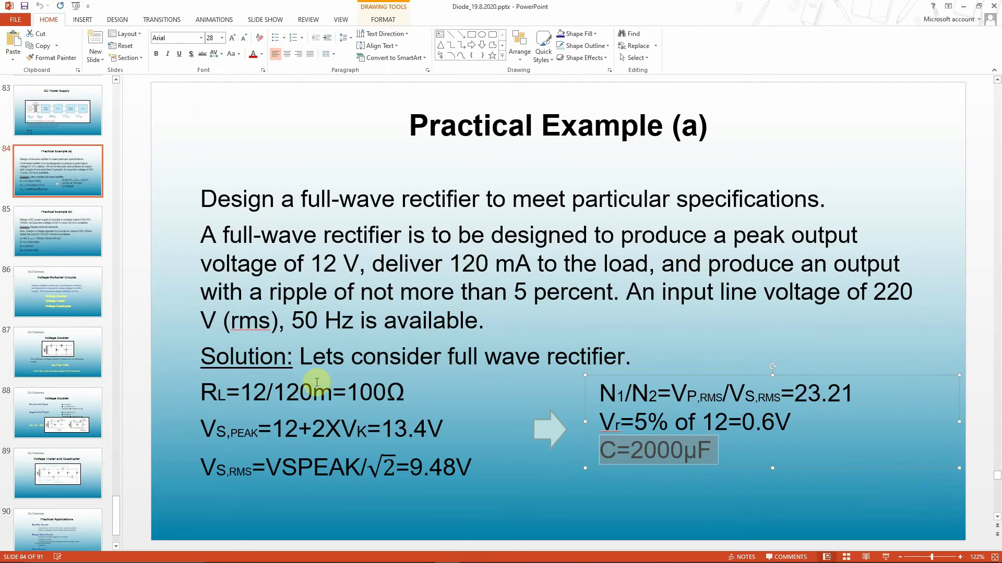
triple_click(346, 388)
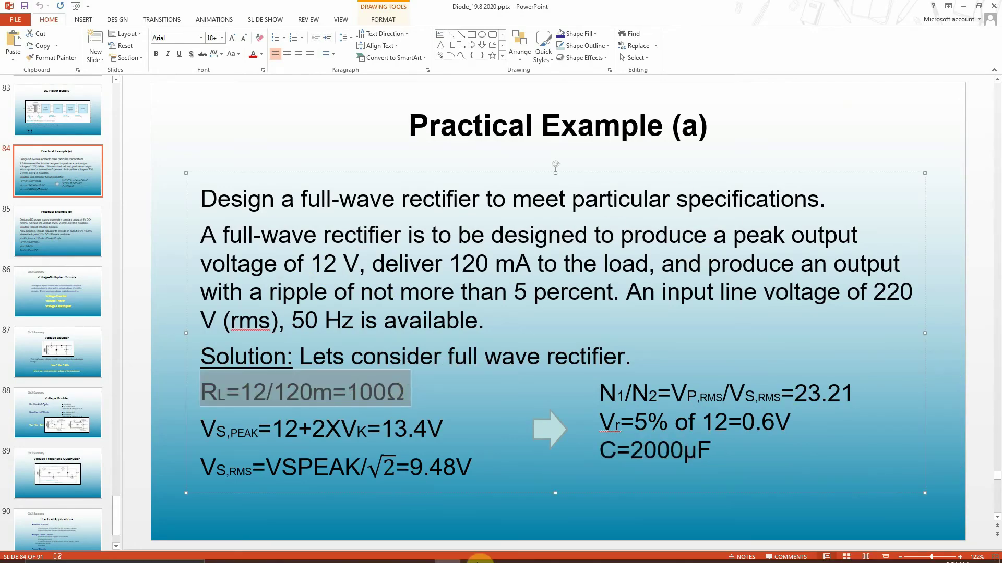
click(422, 553)
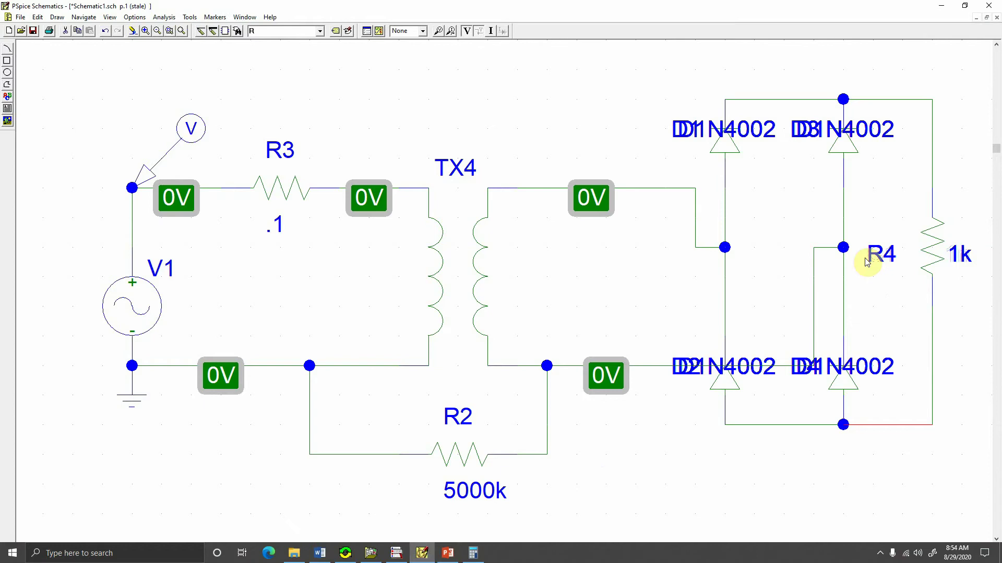
double_click(966, 255)
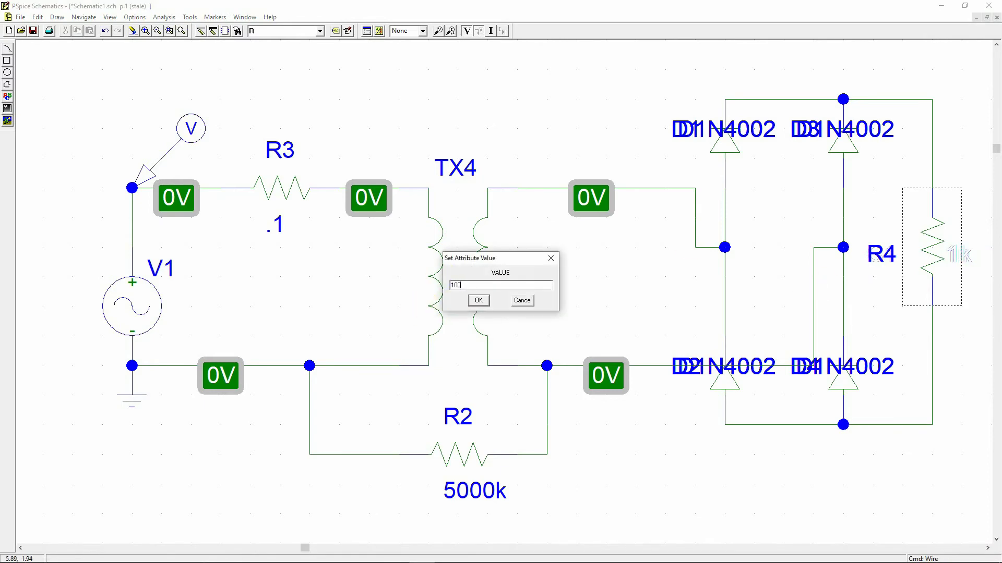
key(Return)
click(688, 478)
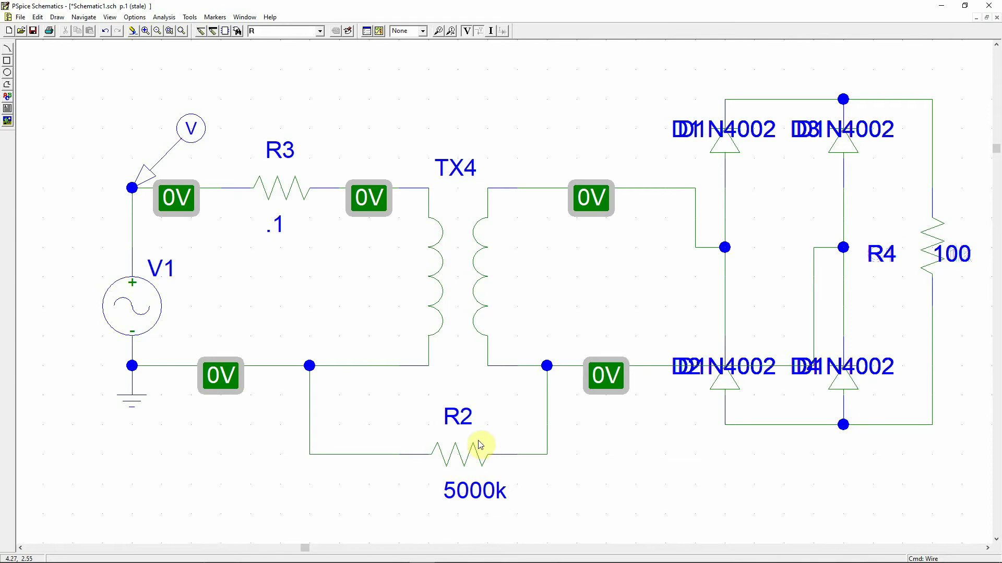
Set the value of resistor R2 beneath the transformer to 10000k
double_click(472, 500)
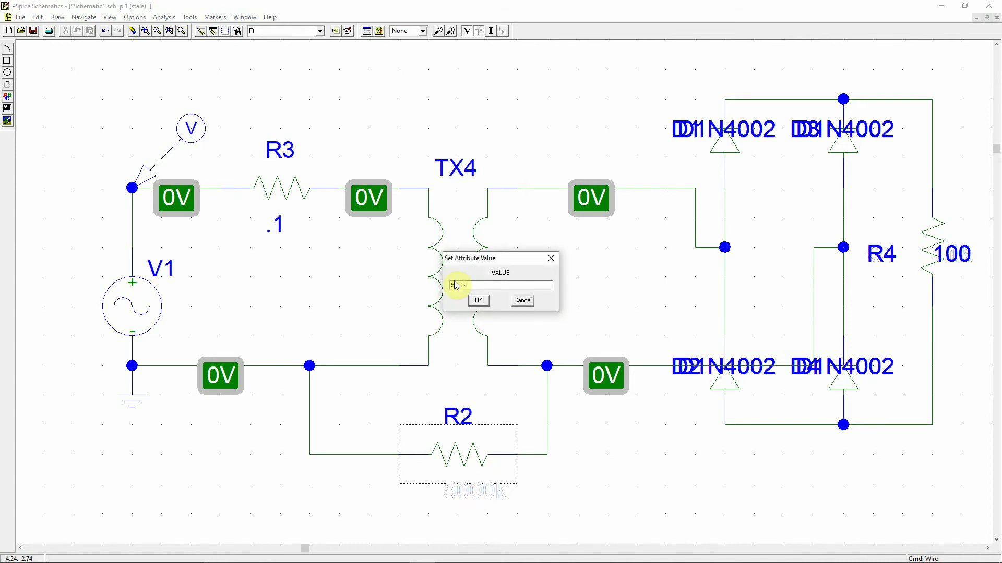
key(Return)
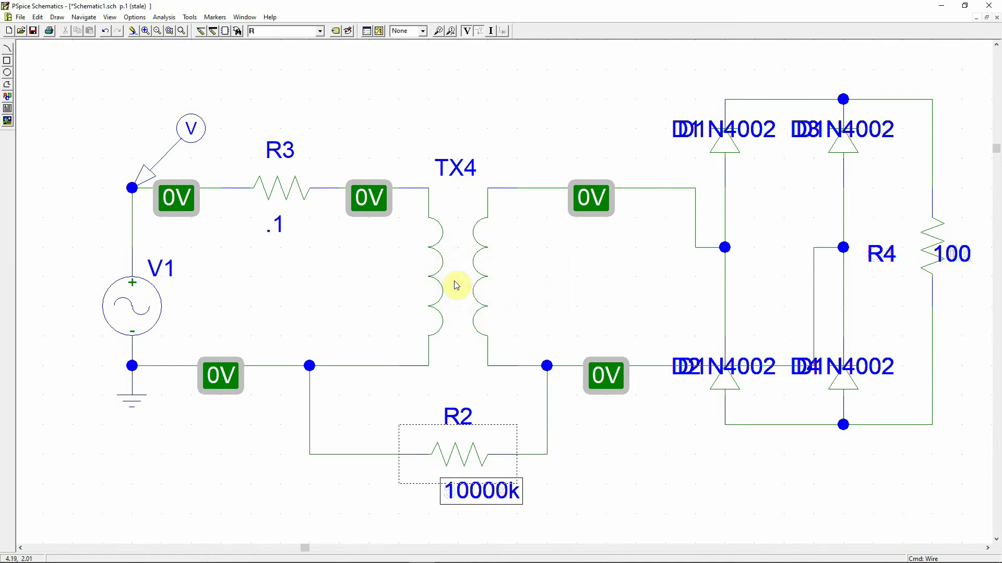
click(398, 521)
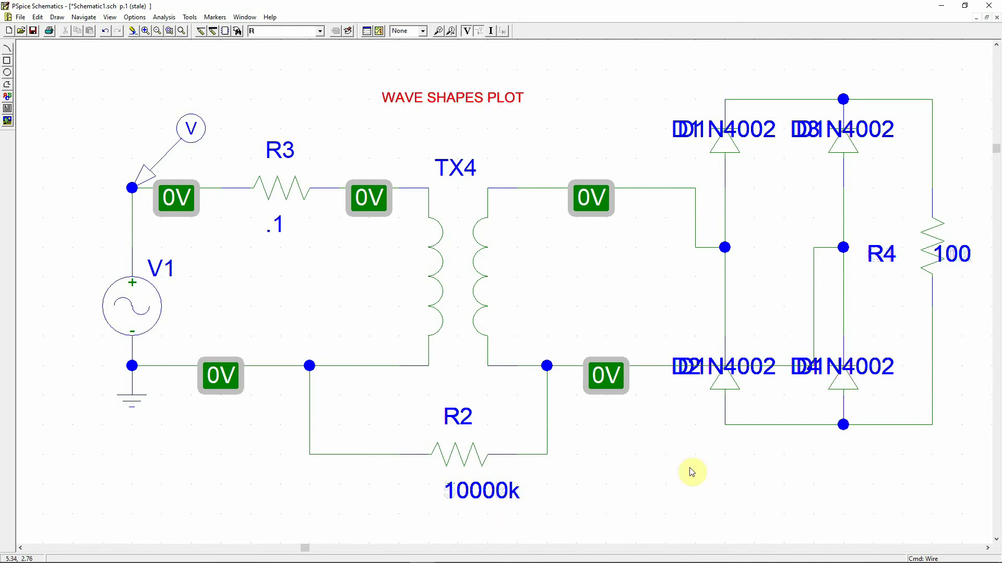
Place voltage markers on the transformer secondary's upper output wire and at the upper corner of the load resistor's wire
click(466, 31)
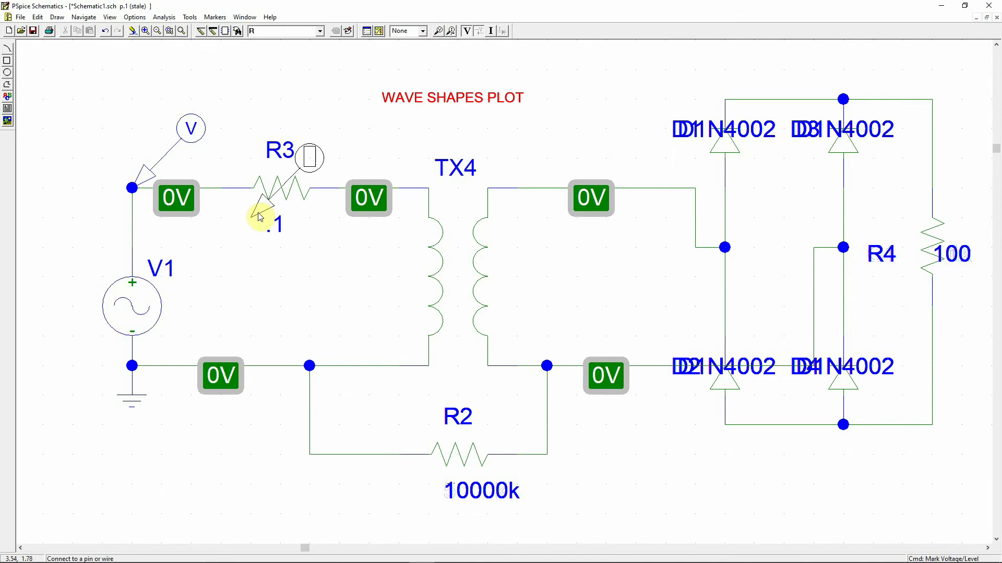
click(143, 188)
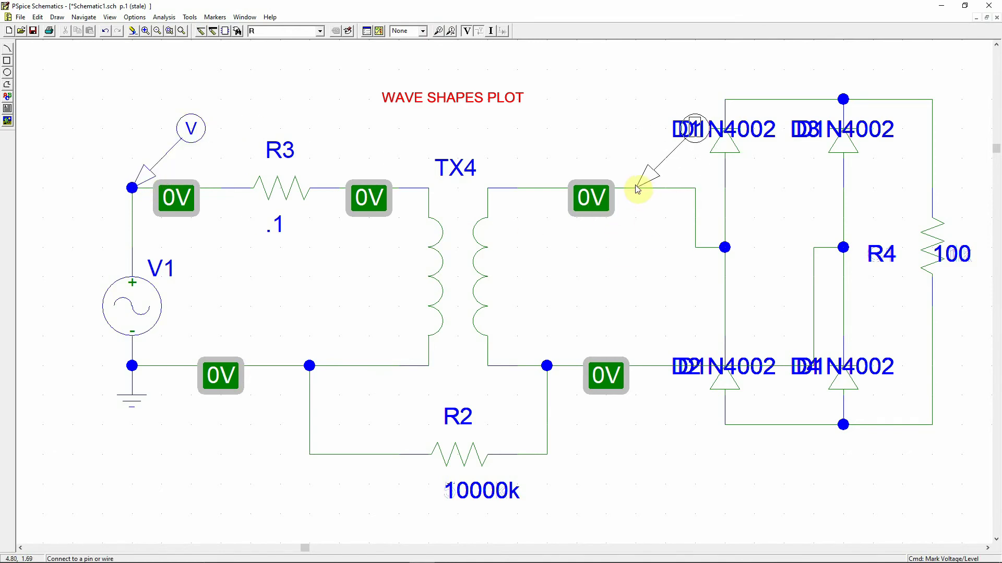
click(548, 191)
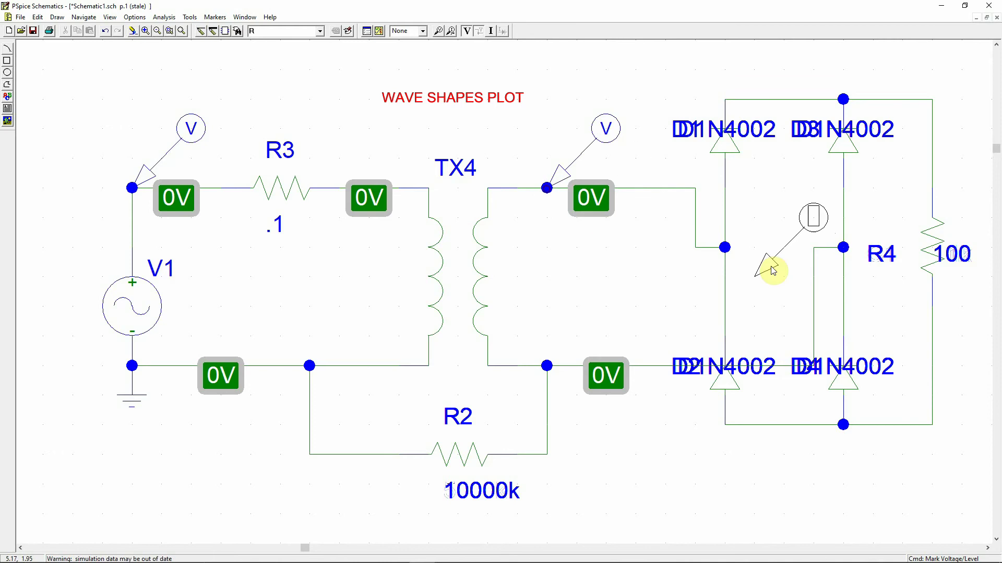
click(933, 108)
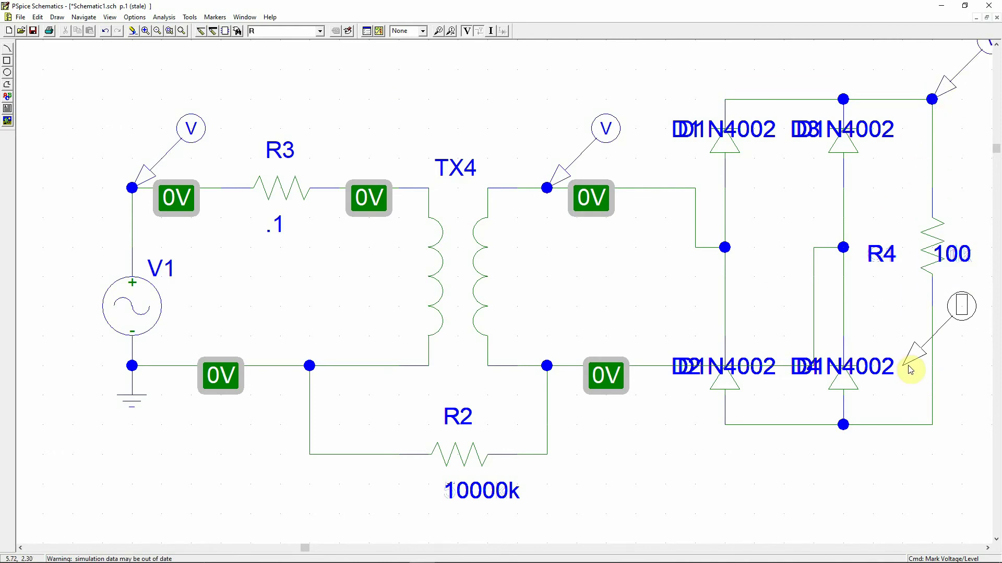
right_click(910, 370)
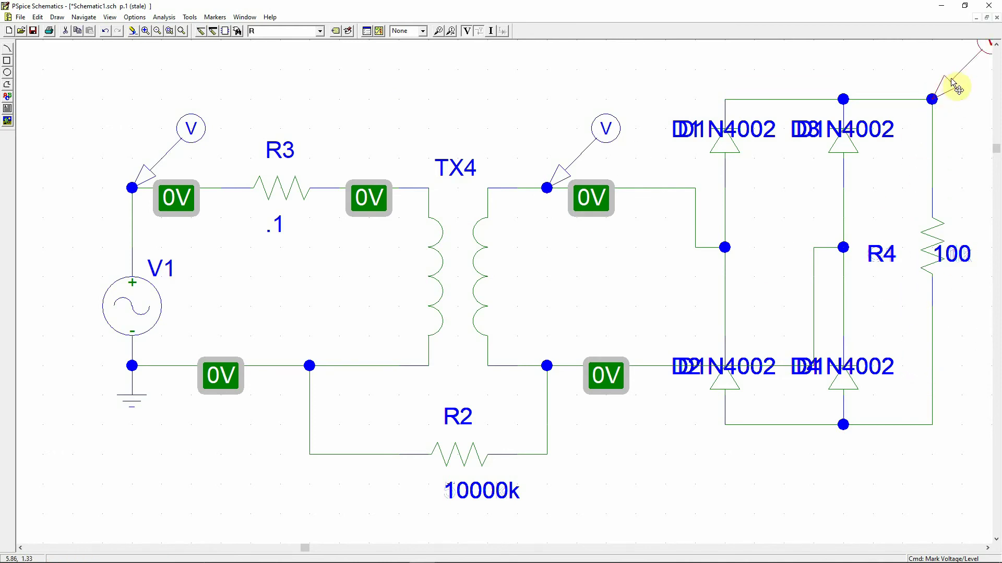
Save the schematic and accept the transient analysis settings of 0ns print step and 1s final time
click(33, 31)
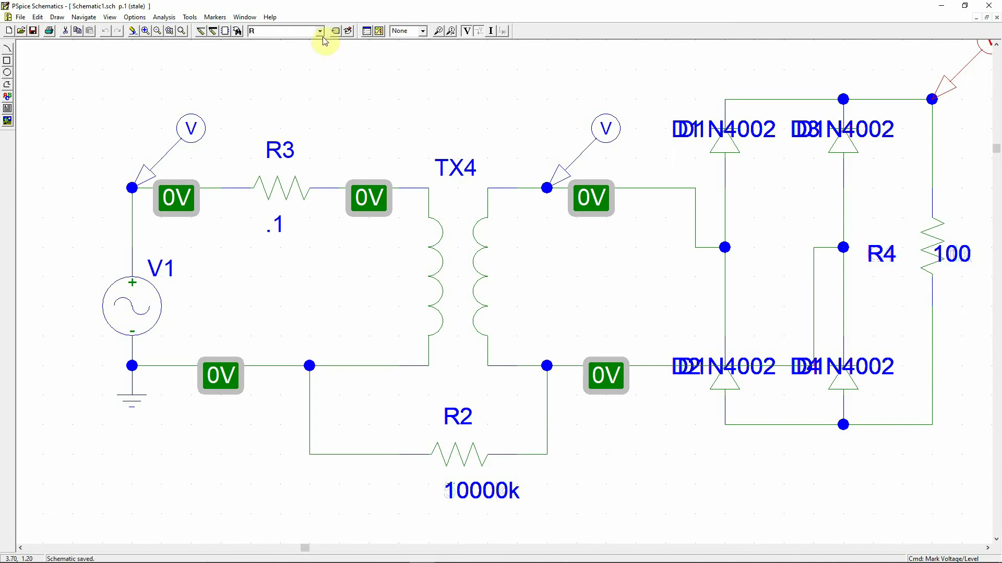
click(367, 34)
click(522, 313)
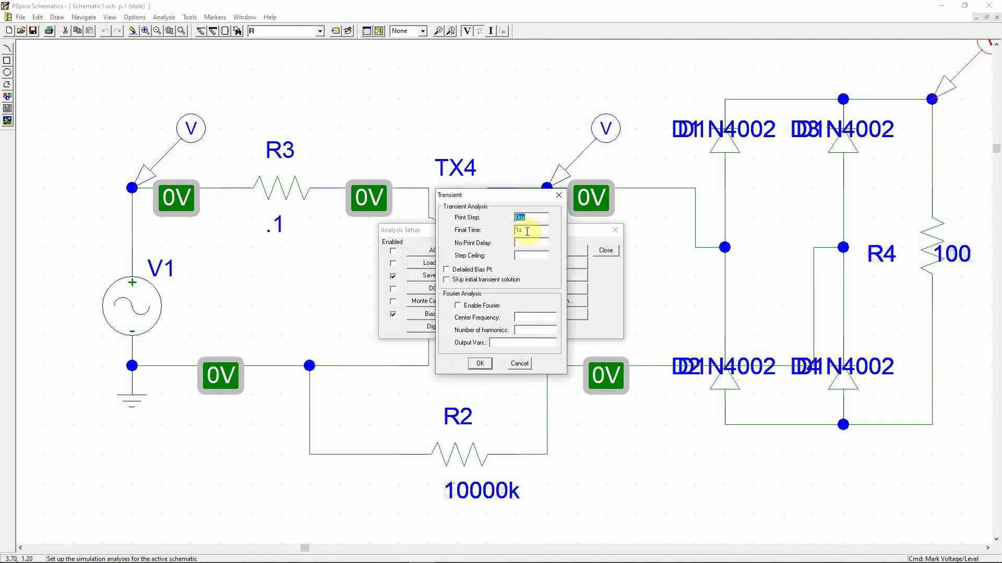
click(491, 368)
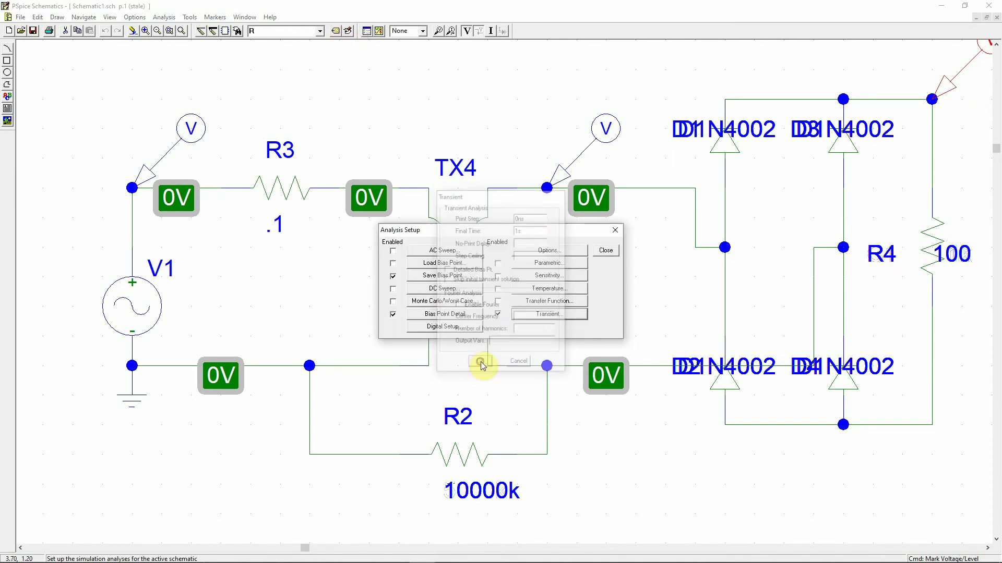
click(602, 252)
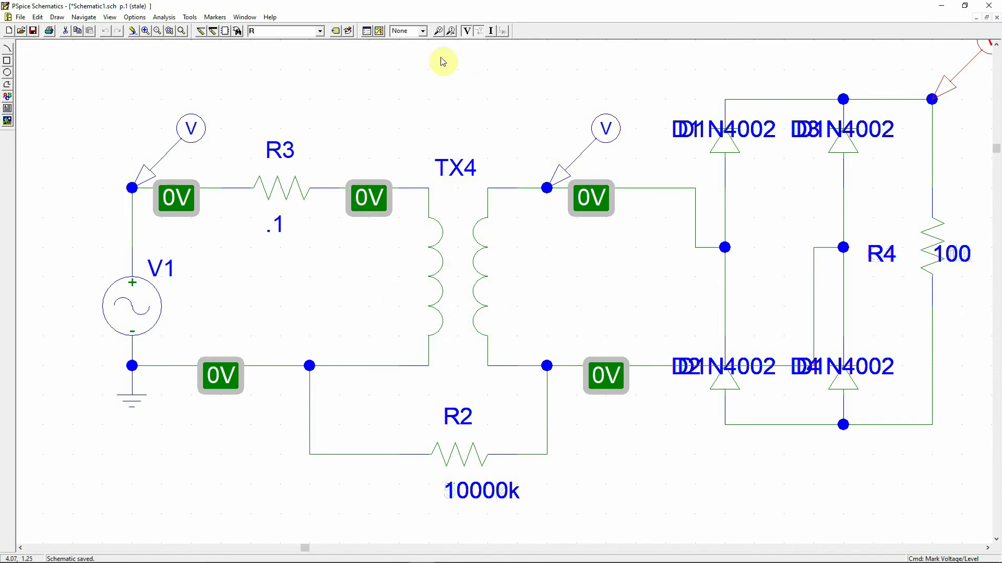
Simulate the circuit and turn off the bias voltage display on the schematic
click(379, 33)
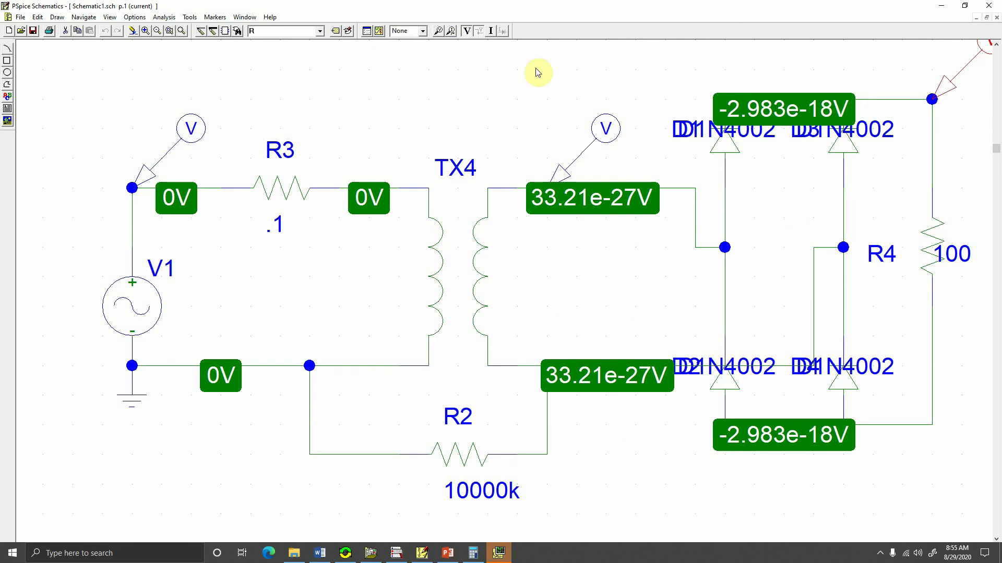
click(467, 31)
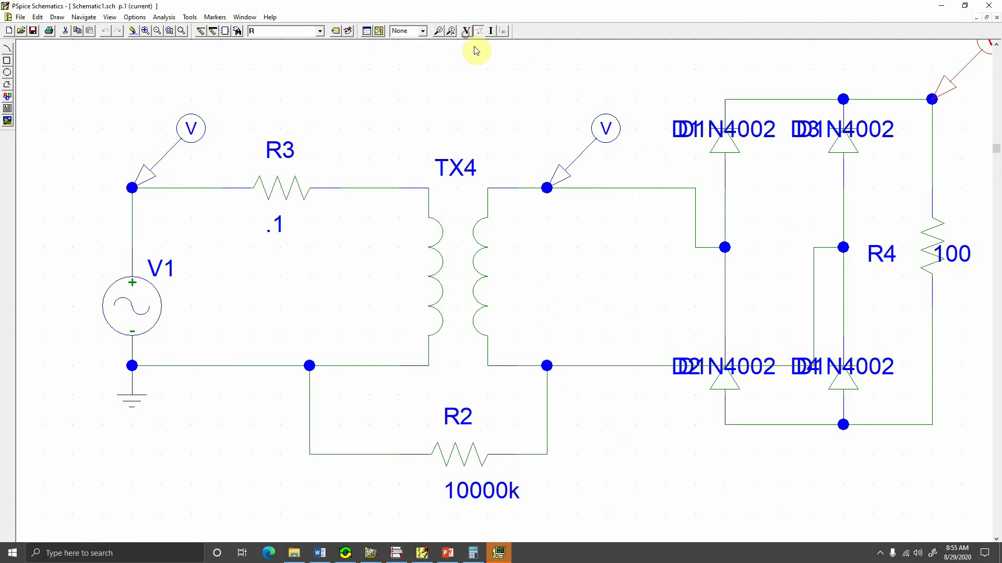
Examine the simulated waveforms in PSpice A/D, magnifying the first peak of the source voltage trace V(V1:+)
click(485, 555)
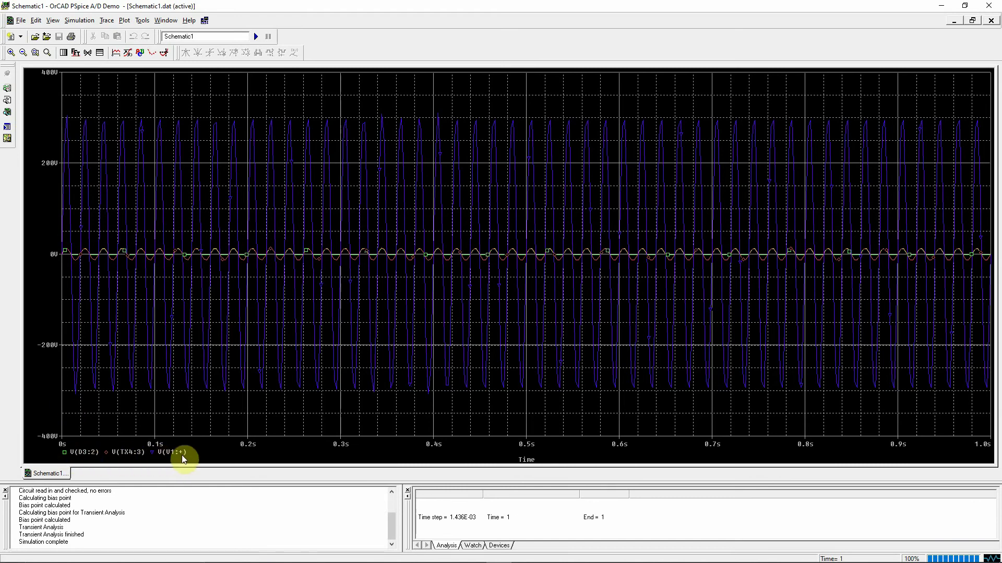
click(941, 6)
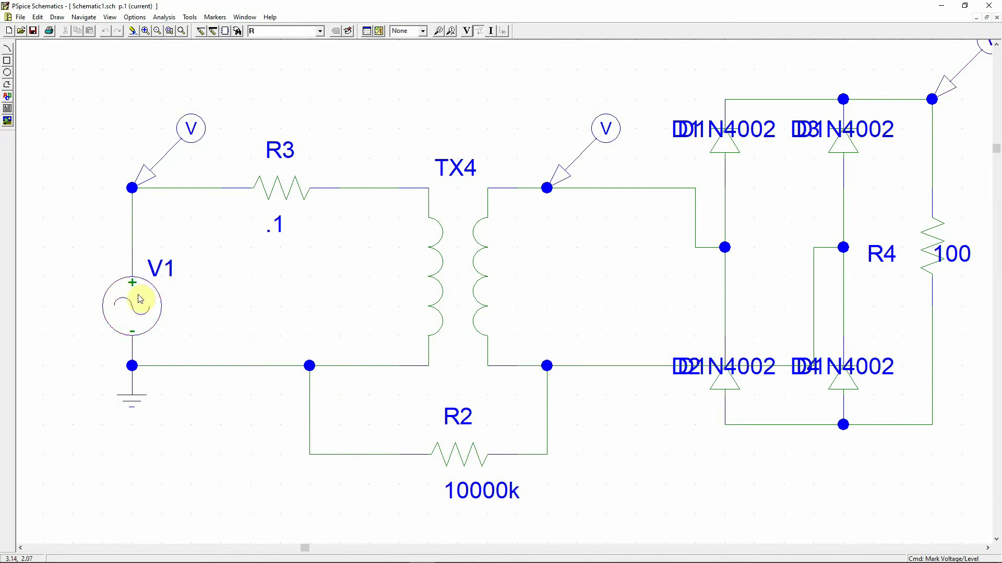
click(209, 438)
click(500, 559)
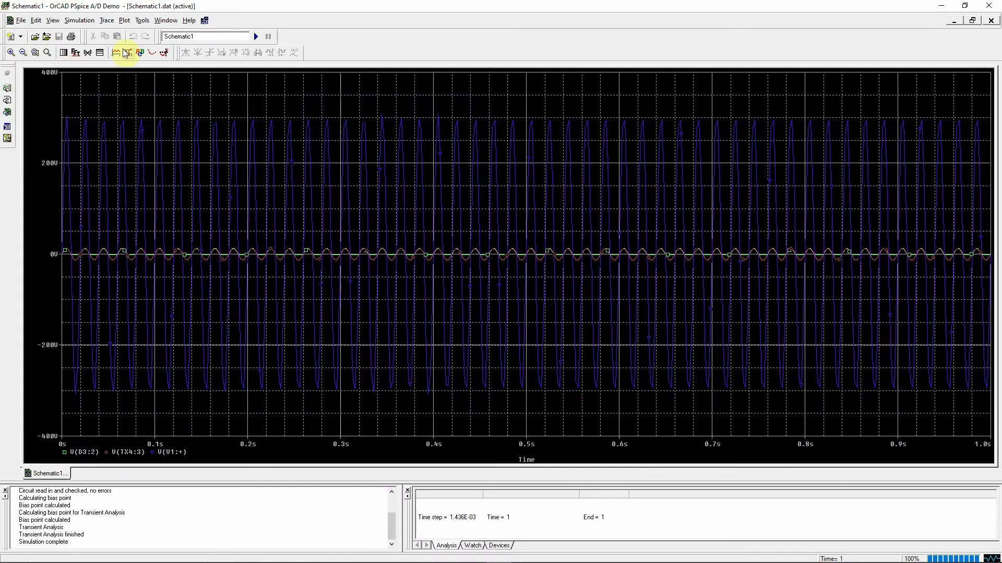
click(35, 52)
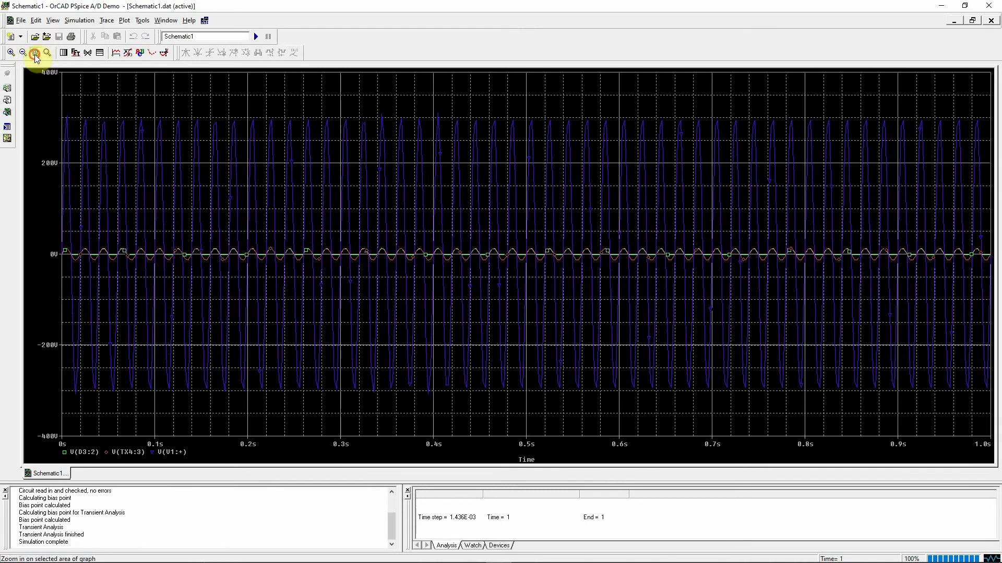
click(63, 118)
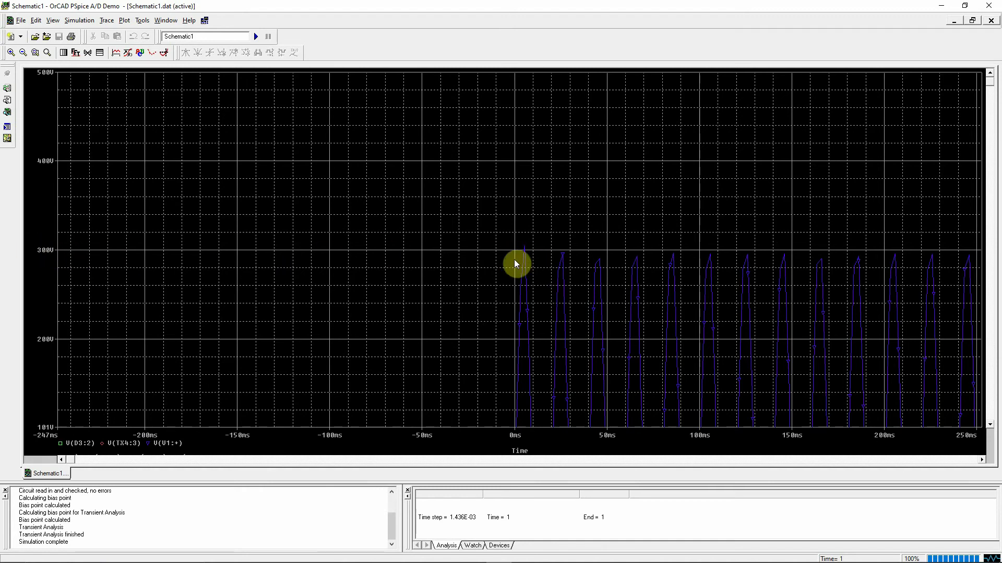
Return to the schematic and check source V1's VAMPL attribute without changing it
click(945, 11)
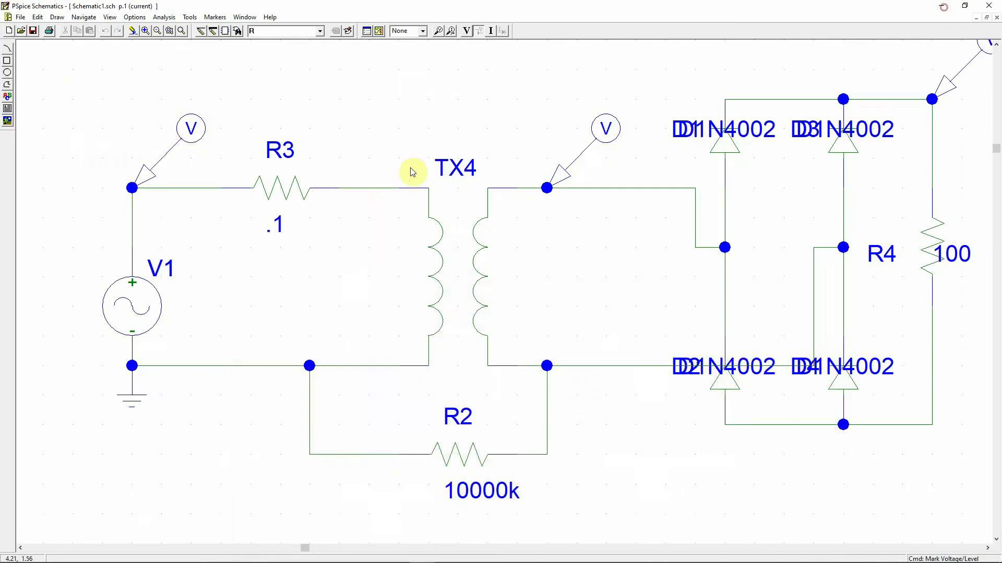
double_click(146, 308)
click(425, 293)
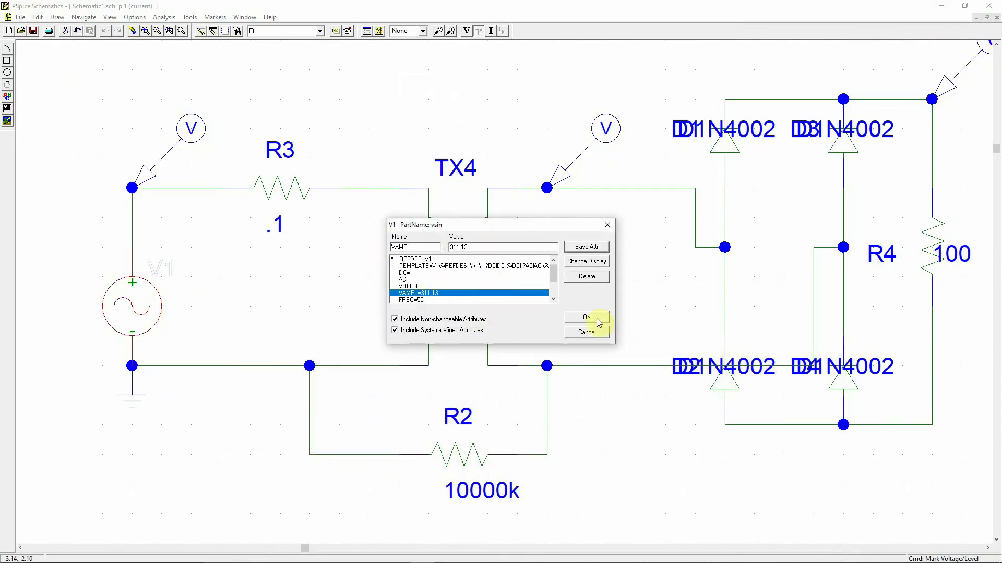
click(590, 334)
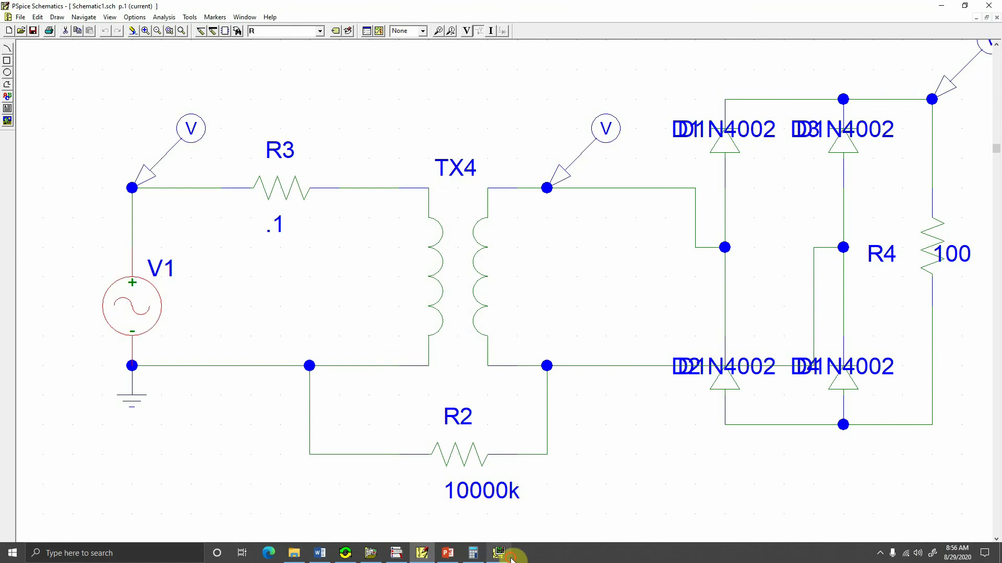
click(499, 553)
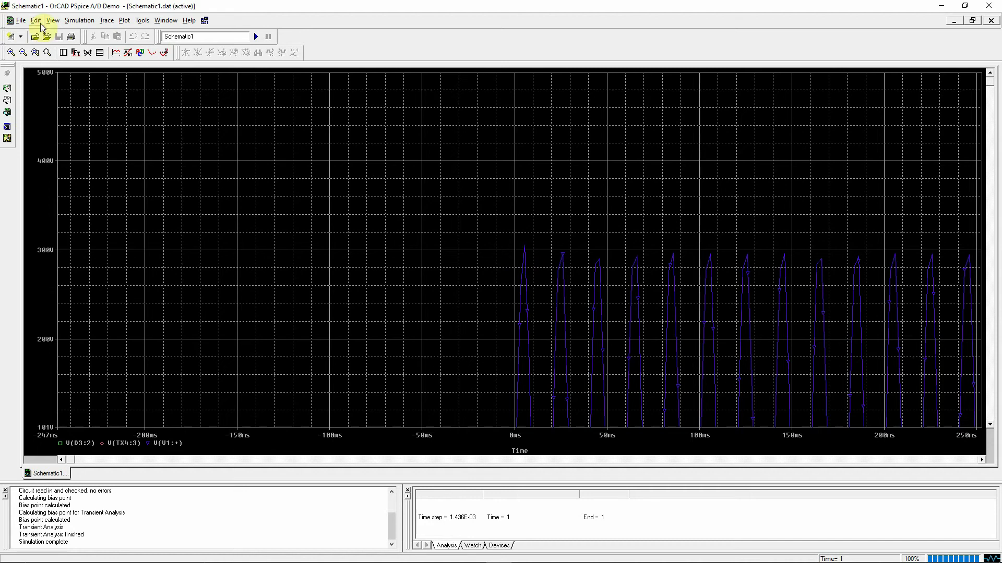
click(123, 21)
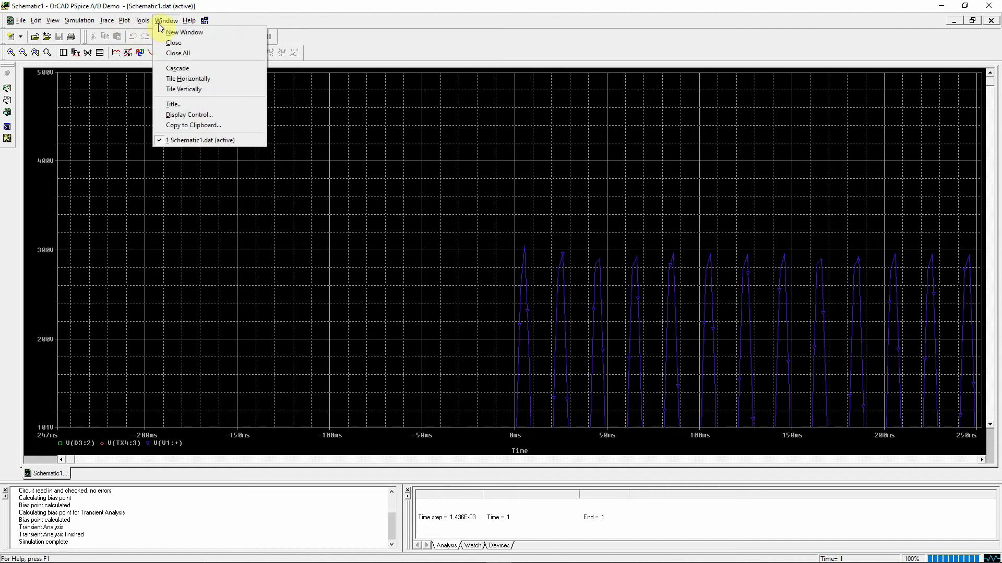
click(149, 33)
Set the transient analysis step ceiling to 1ms and rerun the simulation
click(365, 33)
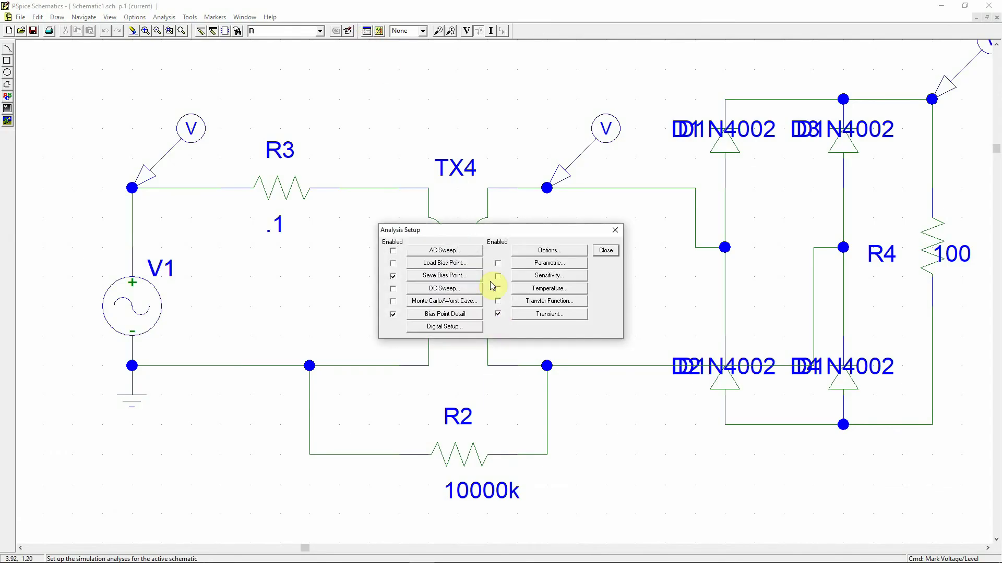
click(522, 316)
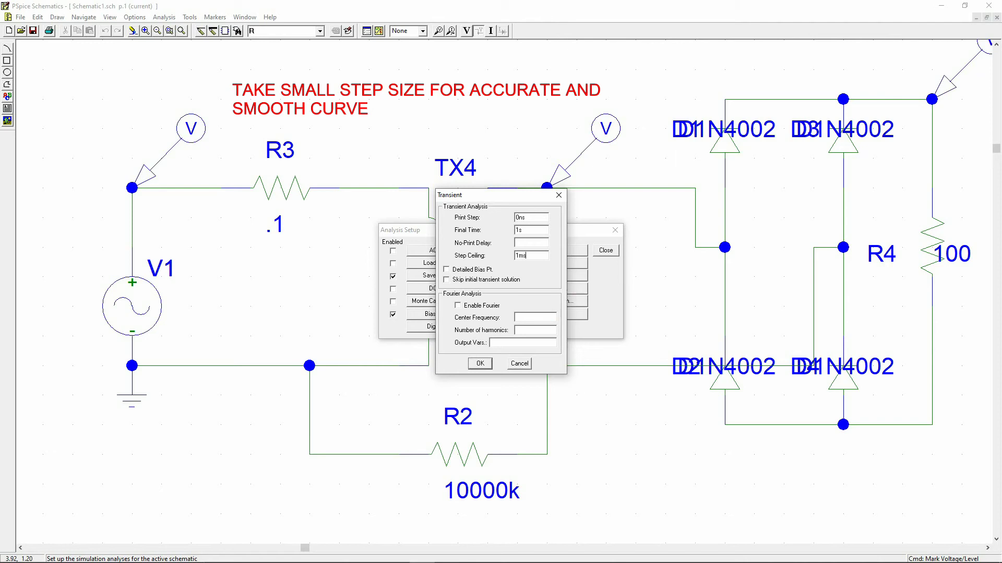
click(479, 363)
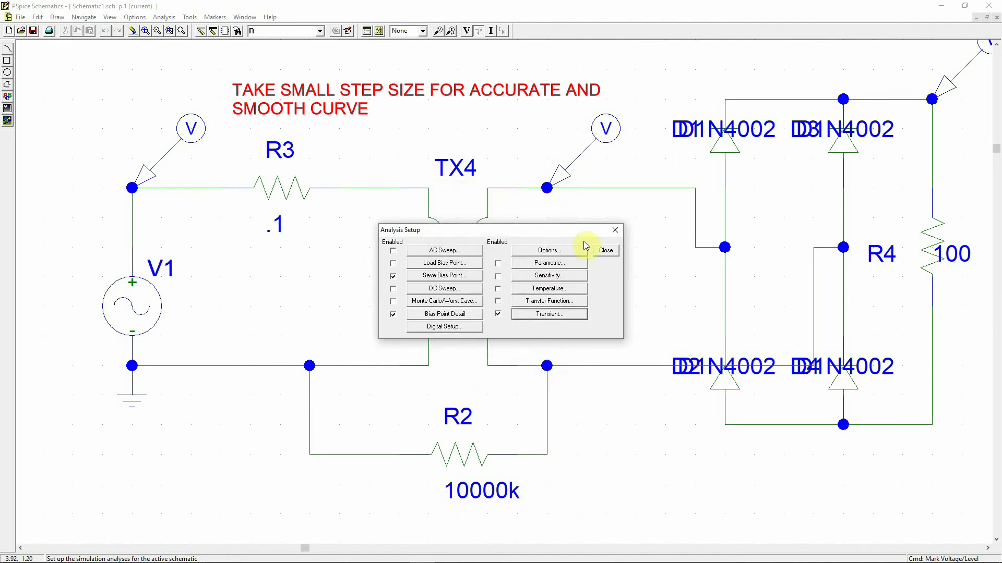
click(605, 251)
click(379, 31)
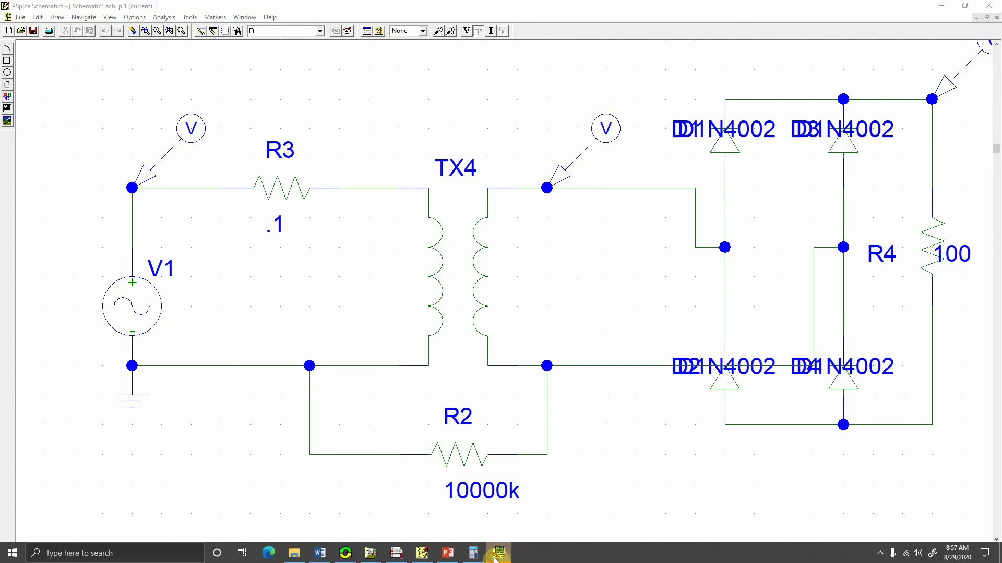
Inspect the rerun simulation's plot in PSpice A/D, magnifying the first peak of the source voltage trace
click(497, 554)
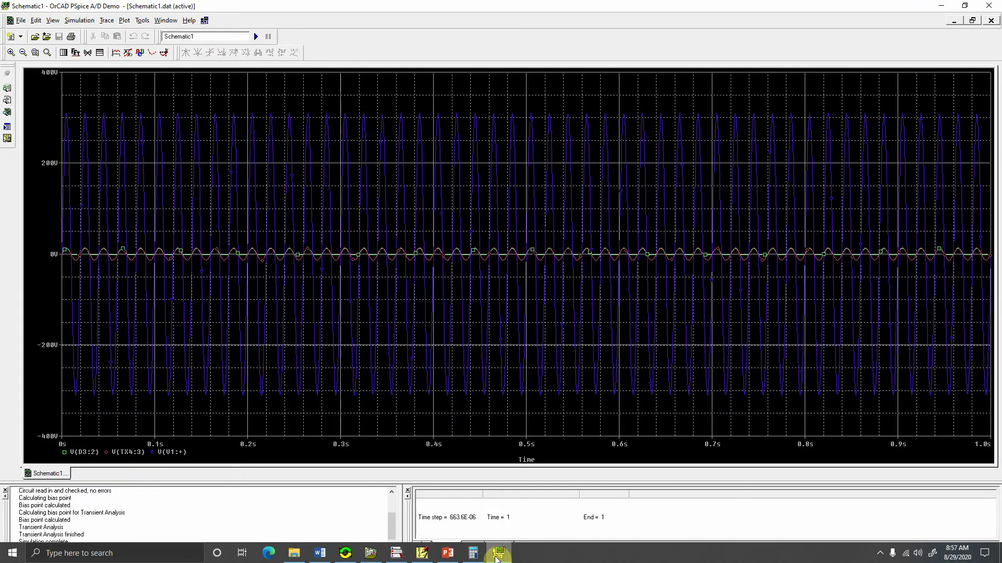
click(10, 52)
click(62, 112)
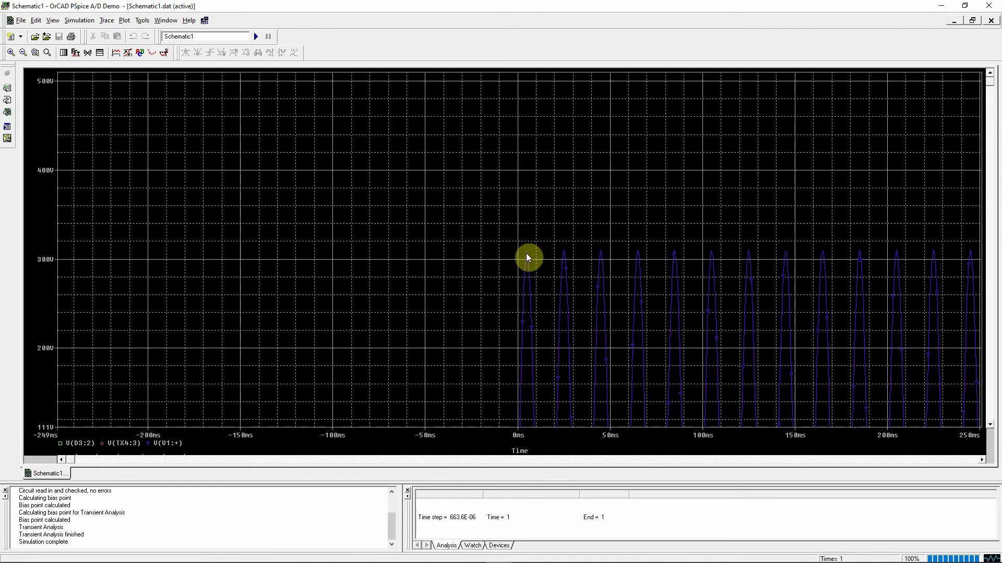
Fit the whole plot, check the secondary marker in the schematic, and magnify the first cycles of V(TX4:3) and V(D3:2) near 0 V
click(47, 53)
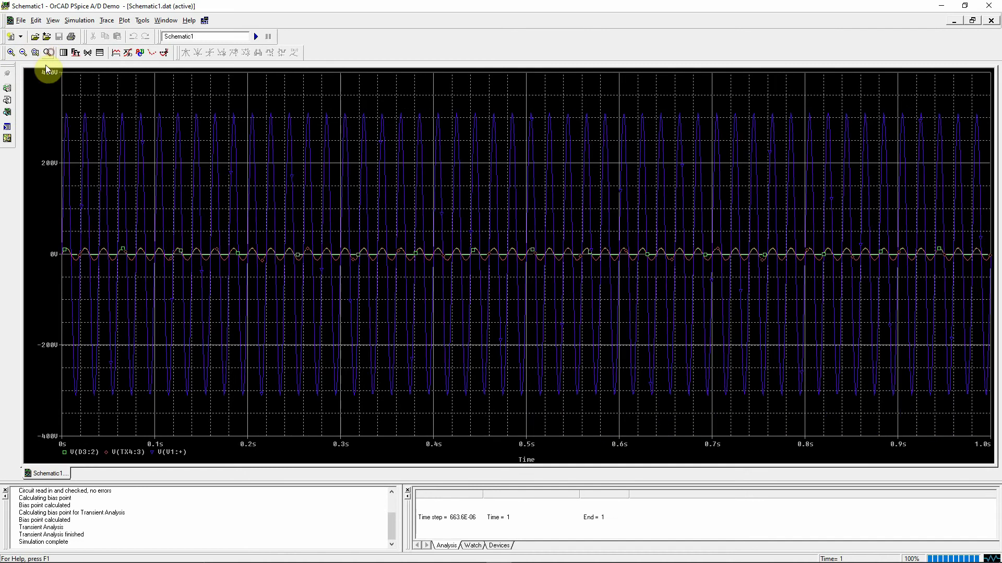
click(11, 53)
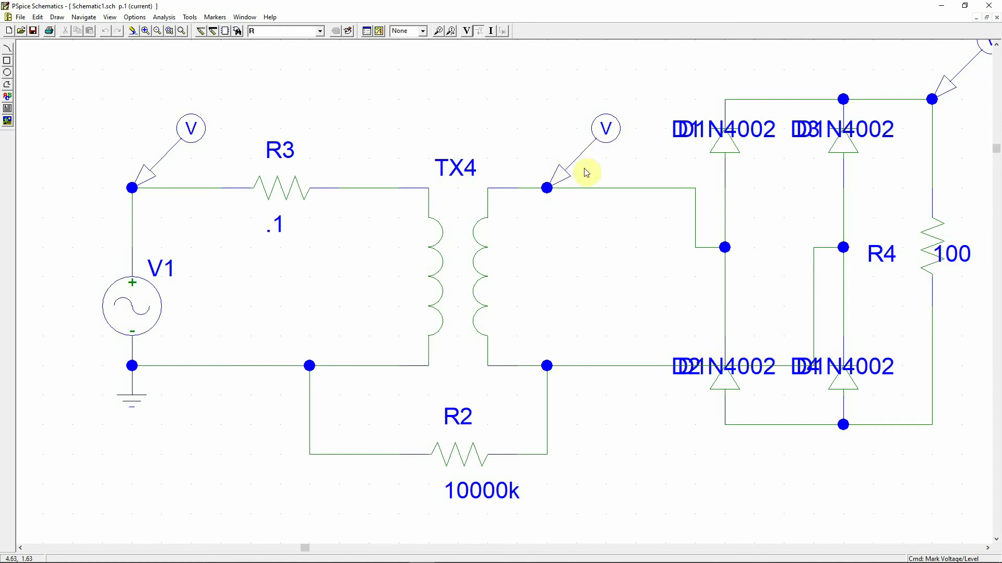
click(446, 551)
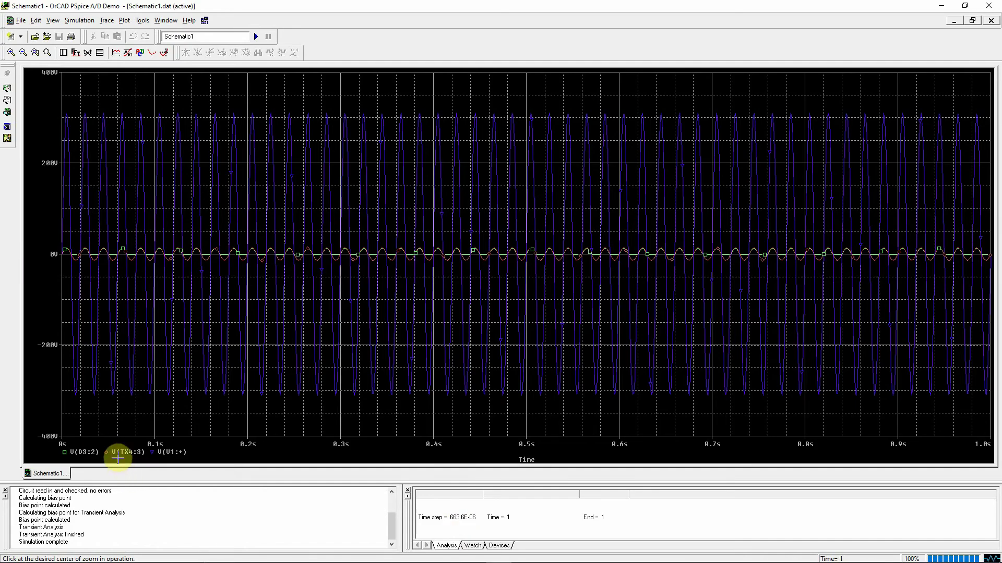
click(76, 245)
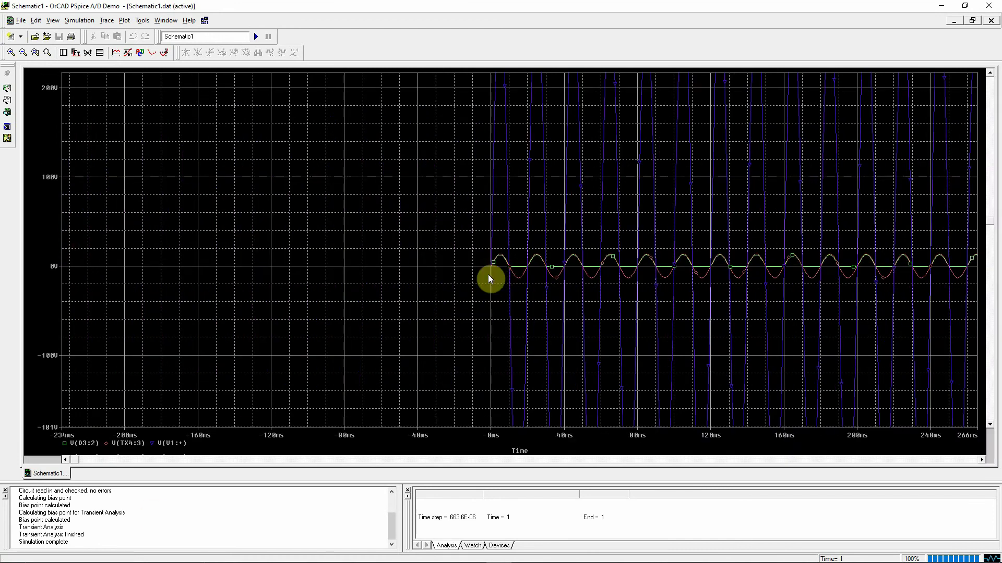
click(11, 52)
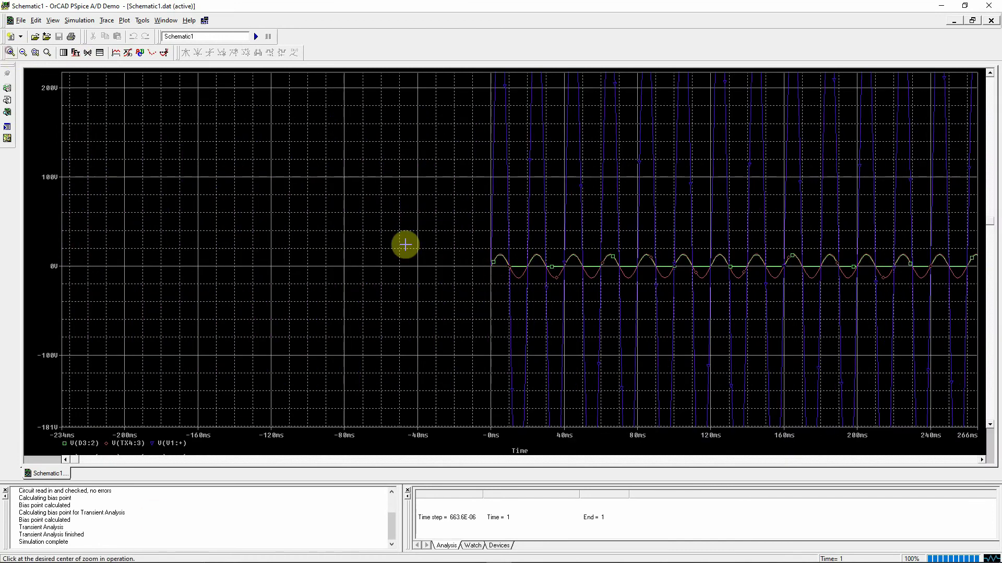
click(507, 254)
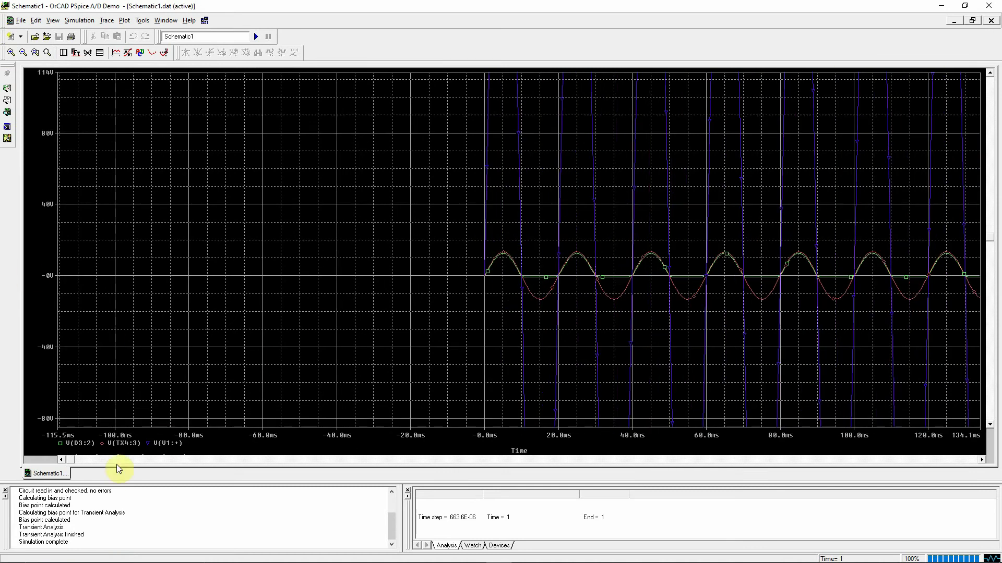
Remove the source voltage trace V(V1:+) from the plot and magnify the first cycles of the V(D3:2) and V(TX4:3) traces
click(163, 443)
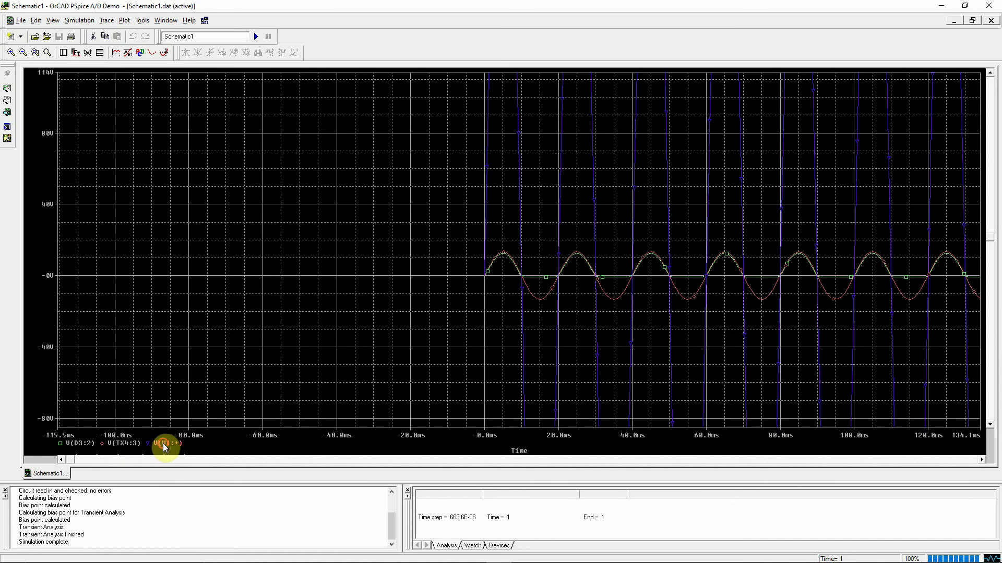
key(Delete)
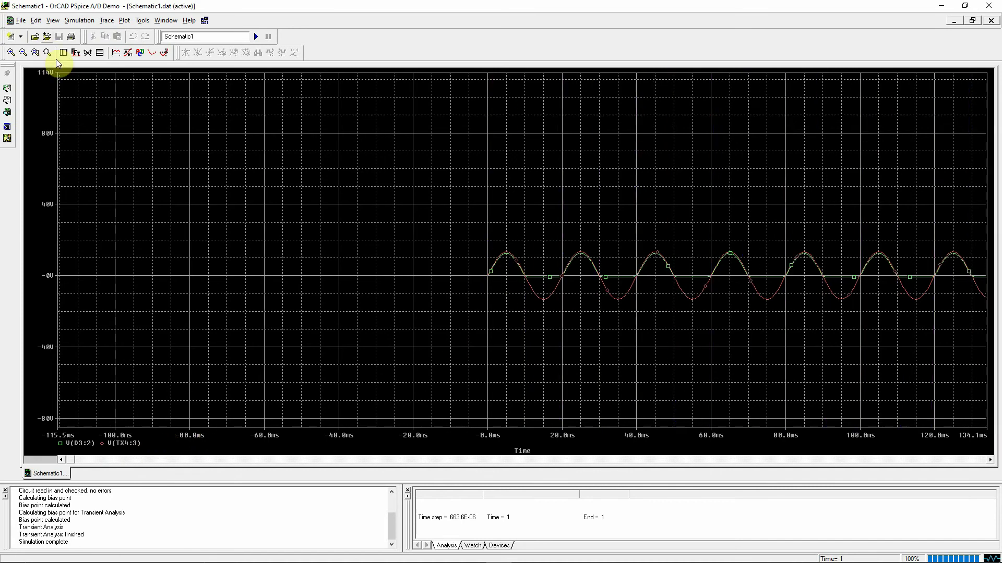
click(10, 52)
click(525, 253)
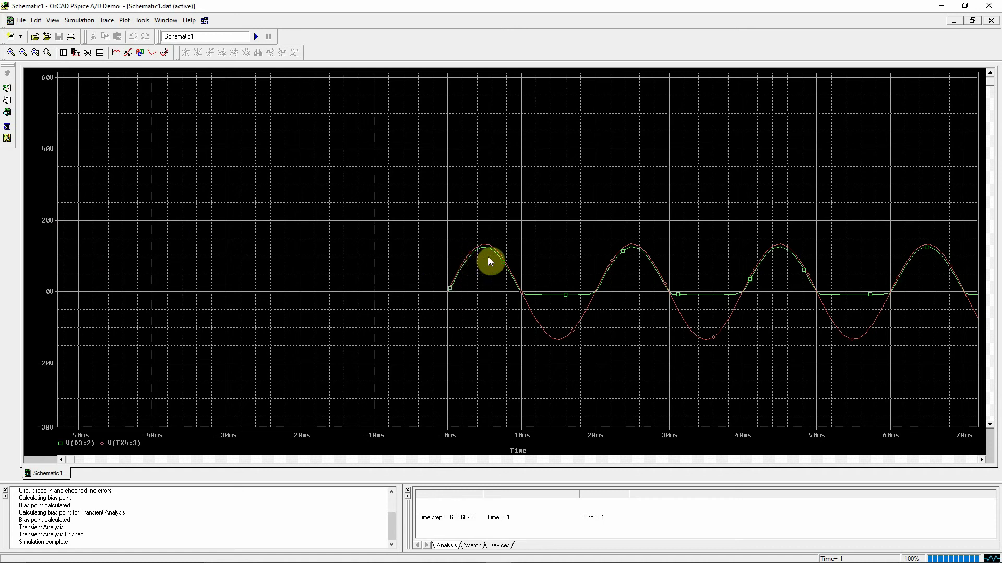
Enable the probe cursor, assign it to trace V(TX4:3), and measure the secondary voltage at its first peak
click(115, 52)
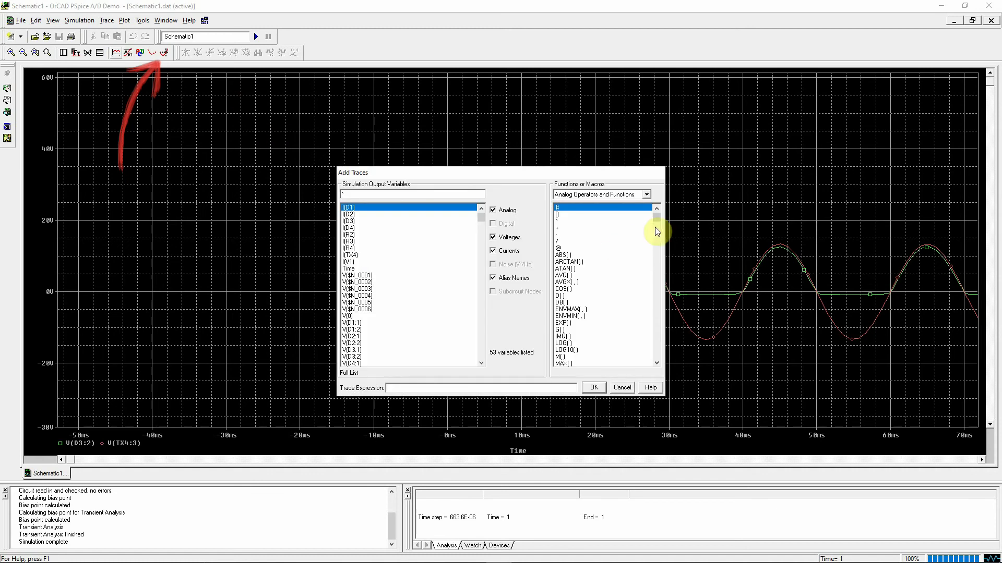
click(622, 387)
click(172, 54)
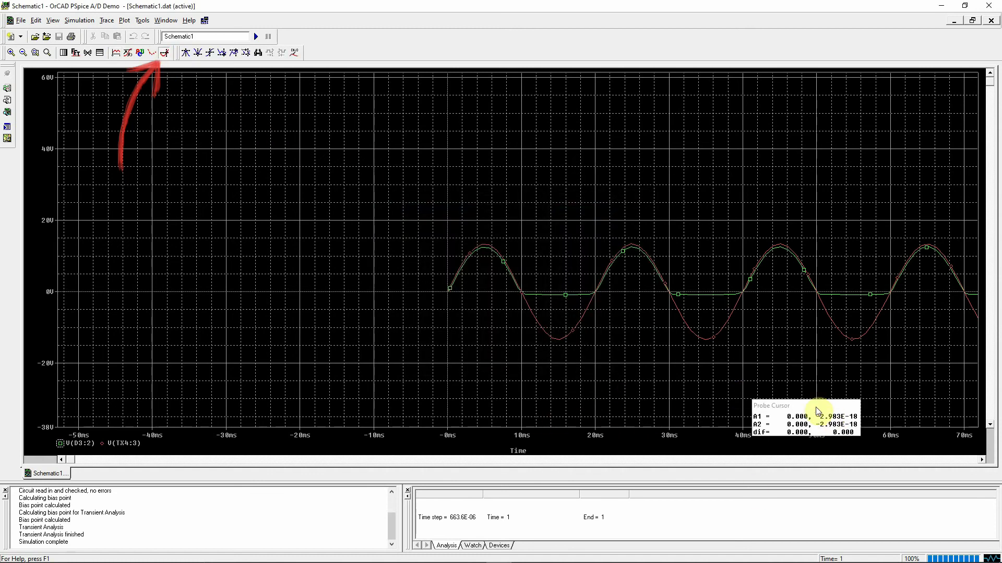
click(101, 442)
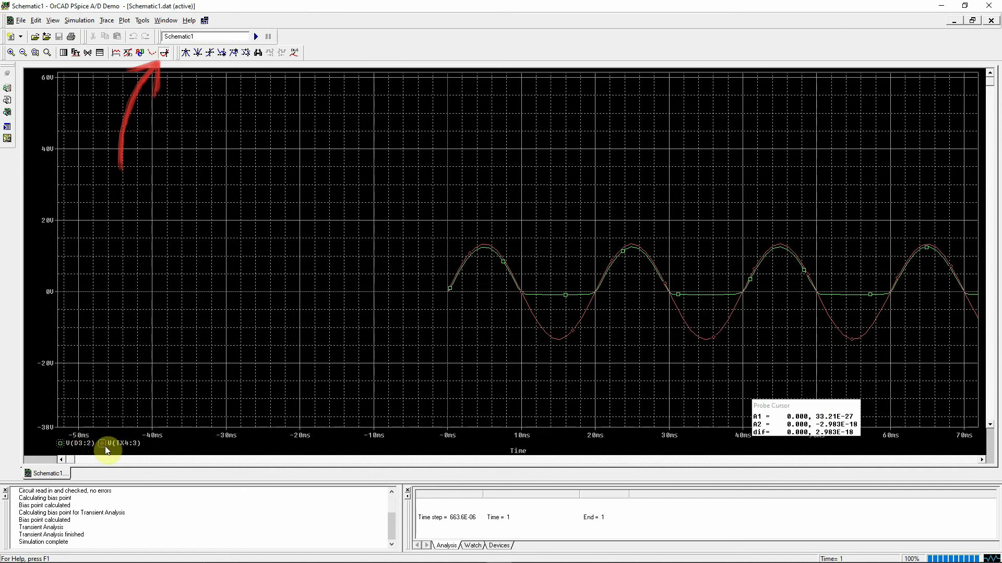
click(479, 239)
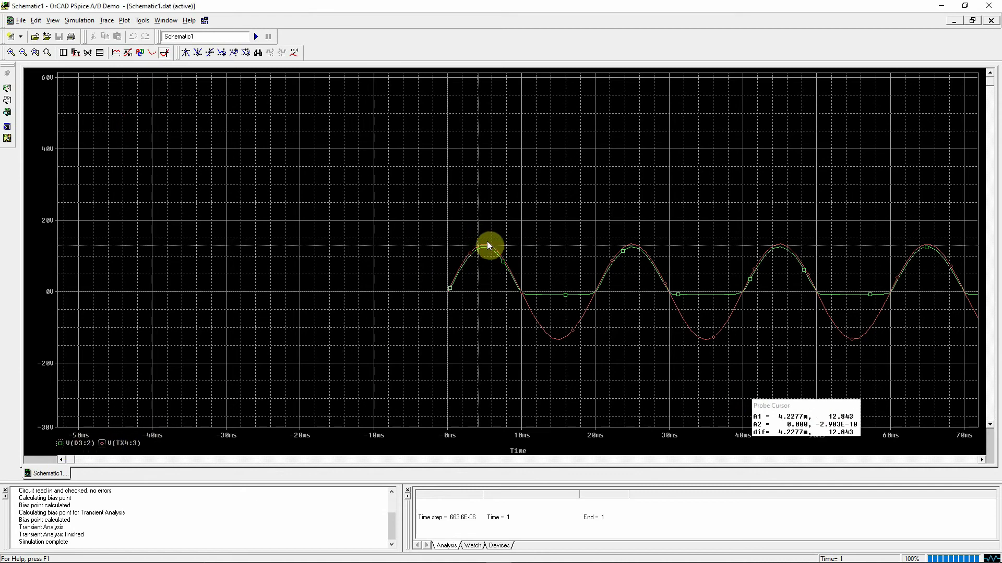
click(487, 248)
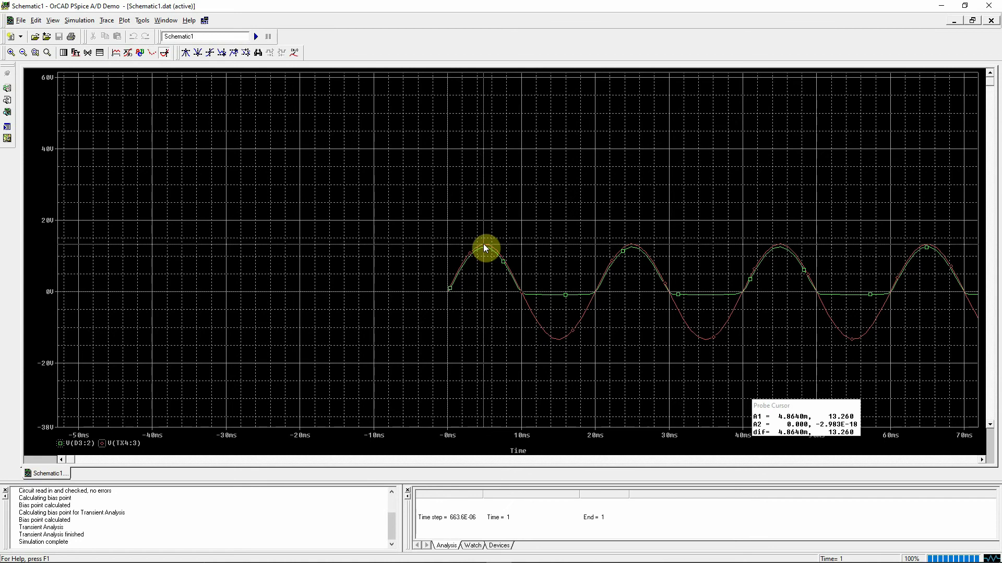
click(487, 247)
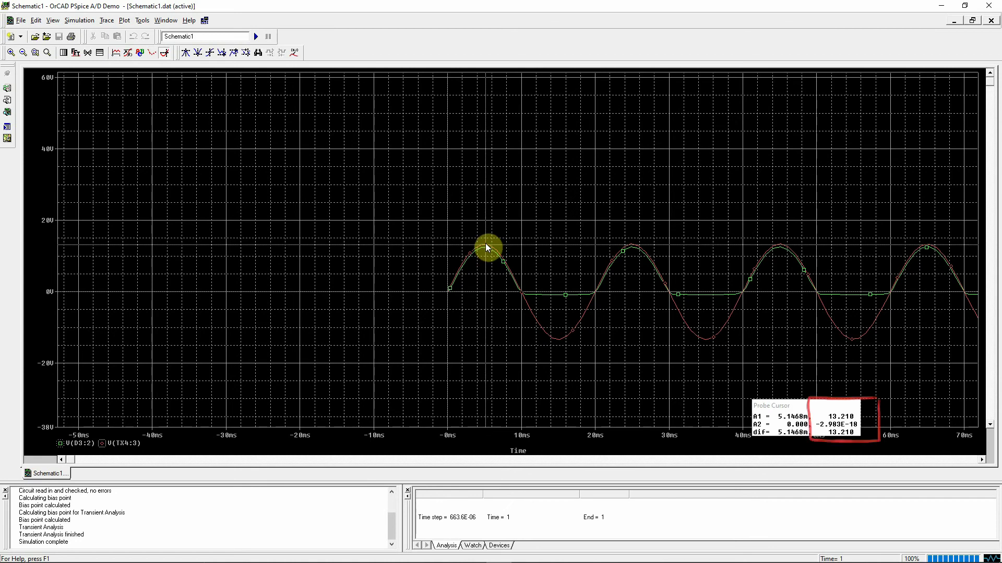
click(486, 250)
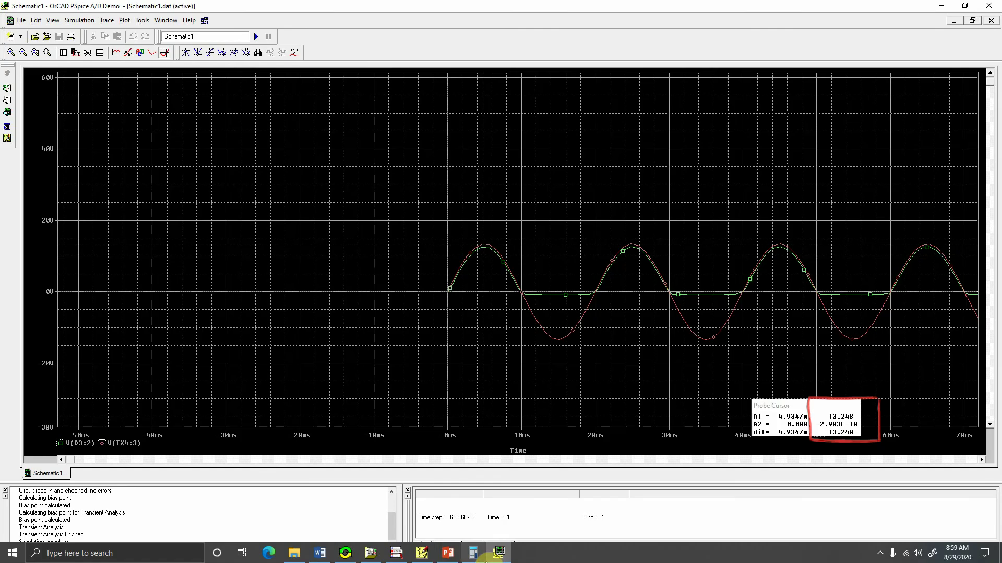
Highlight the calculated secondary peak 13.4V on the PowerPoint slide and recheck the first peak of V(TX4:3) in PSpice A/D against it
click(452, 558)
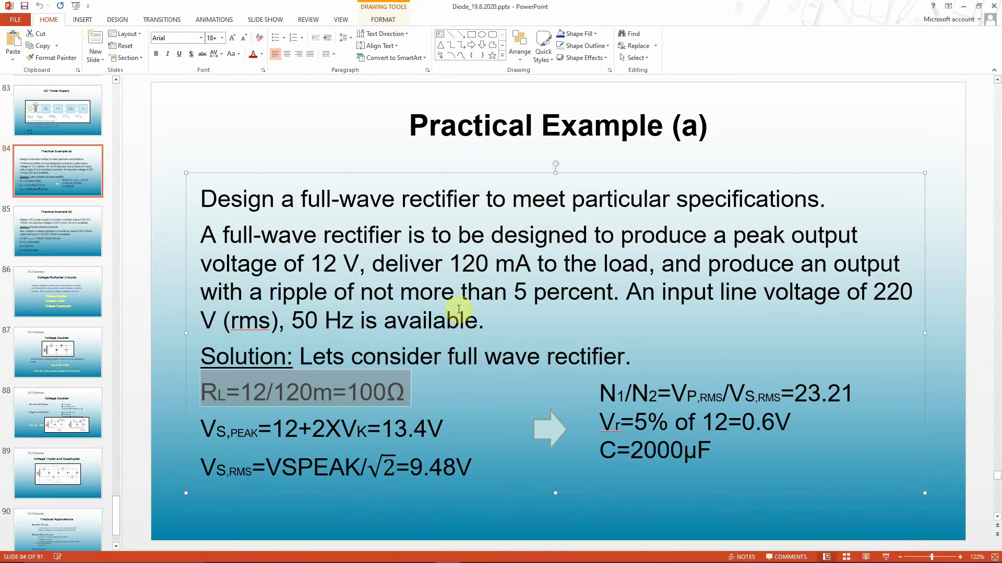
drag(383, 427, 443, 436)
mouse_move(438, 561)
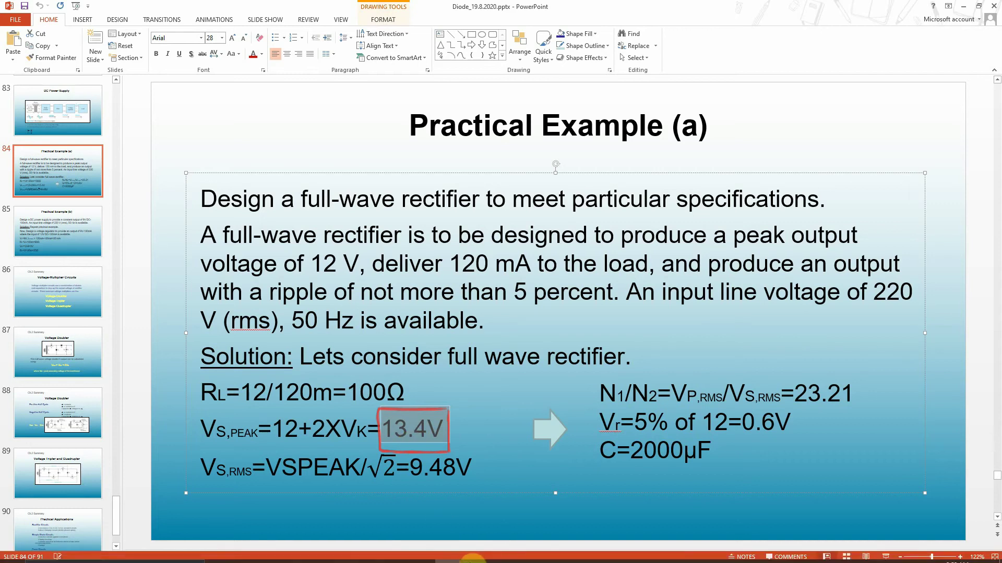
click(494, 556)
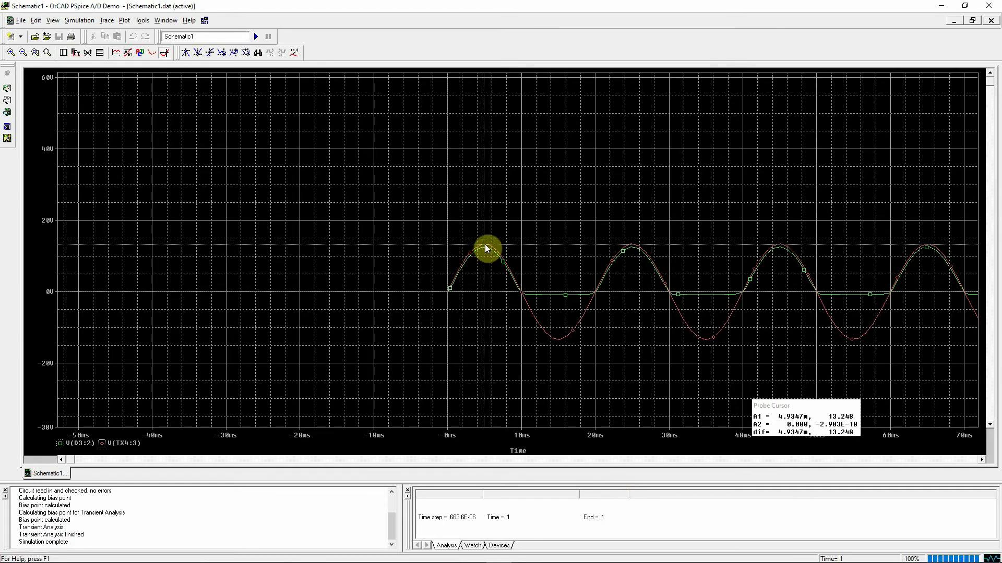
drag(486, 243, 484, 242)
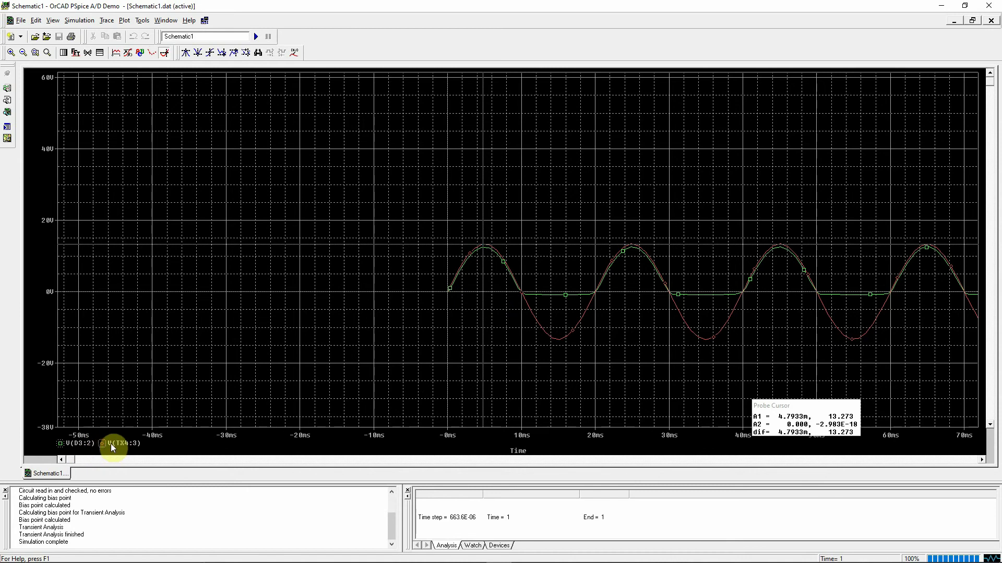
Read the cursor on trace V(D3:2) at its first peak and check the corresponding output marker in the PSpice schematic
click(70, 443)
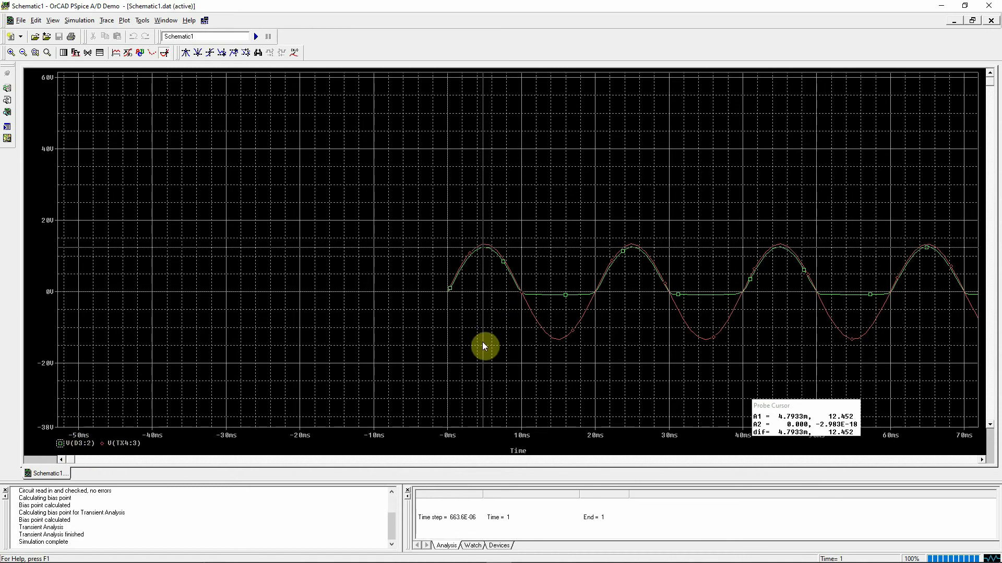
click(941, 6)
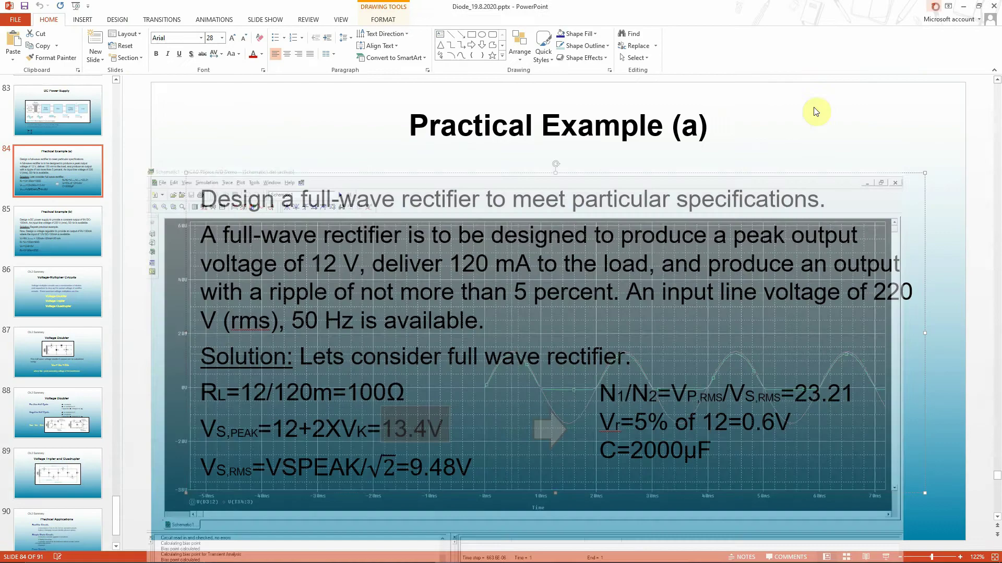
click(422, 554)
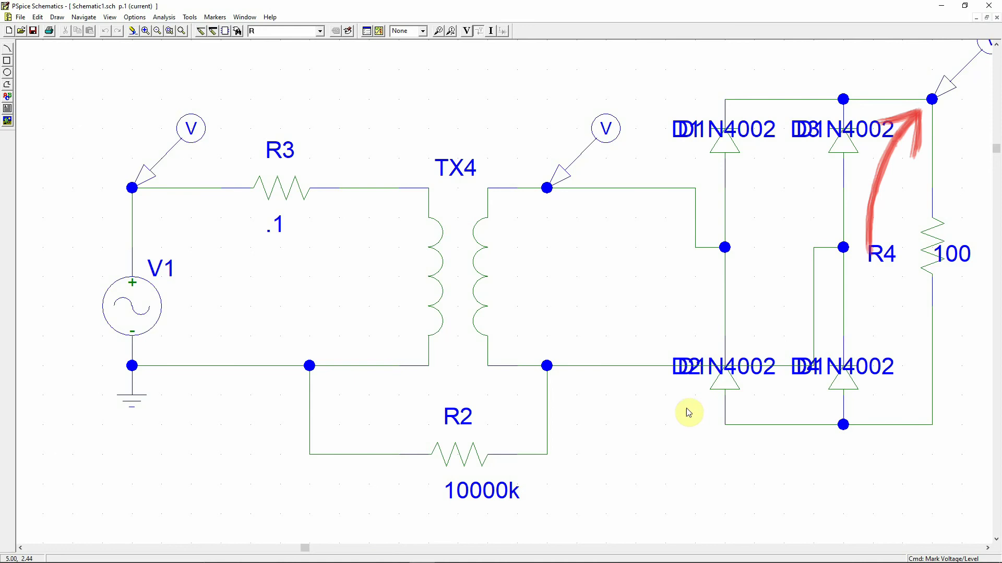
Return to the PSpice A/D plot and remove the secondary voltage trace V(TX4:3), keeping only V(D3:2)
mouse_move(411, 561)
click(499, 553)
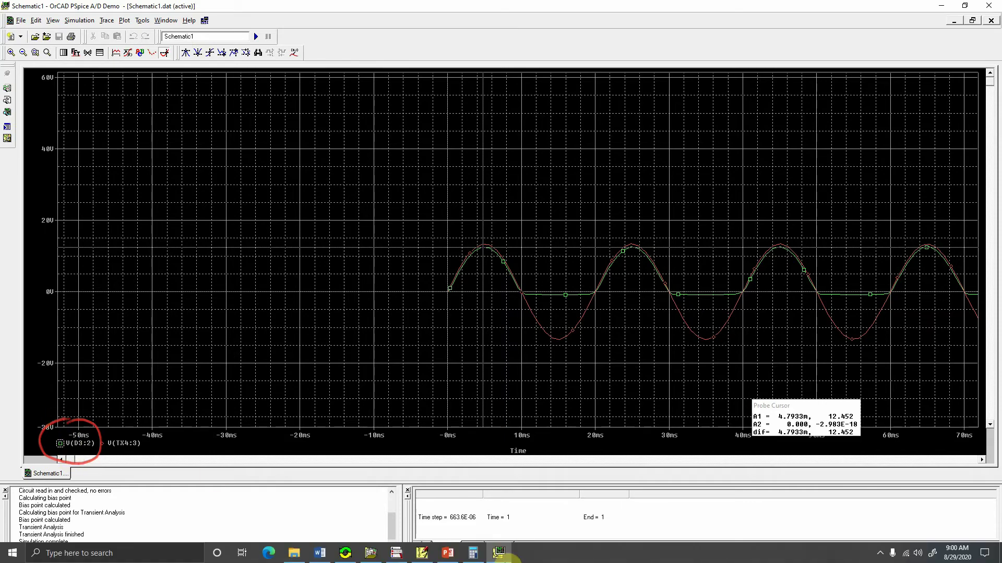
click(503, 553)
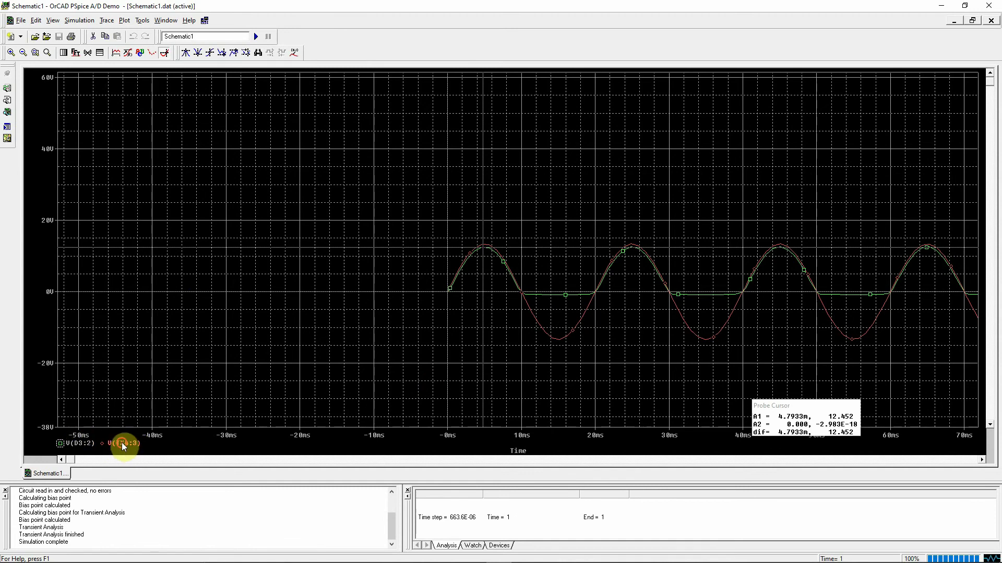
key(Delete)
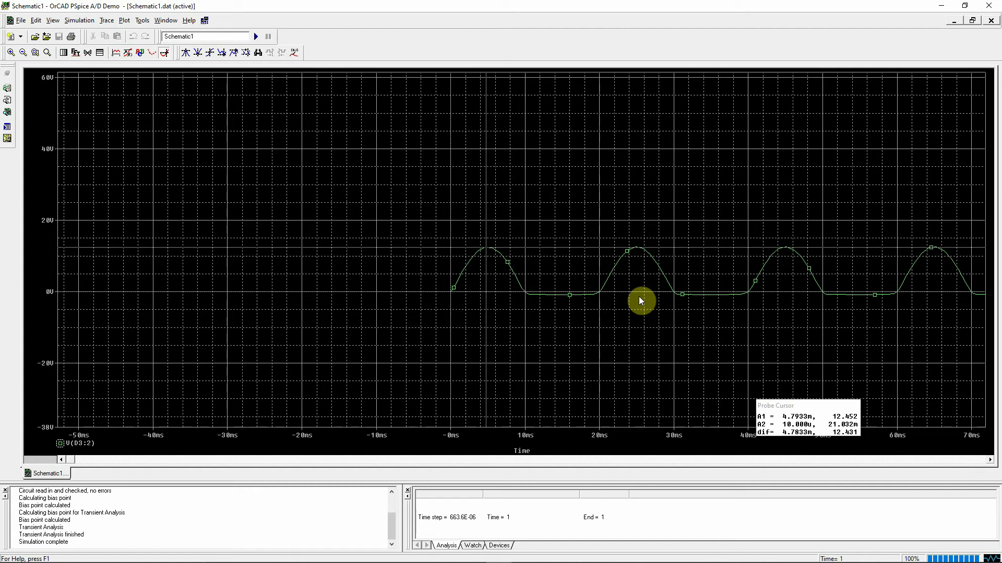
In the PSpice schematic, delete the voltage markers at the transformer secondary and at source V1
click(941, 5)
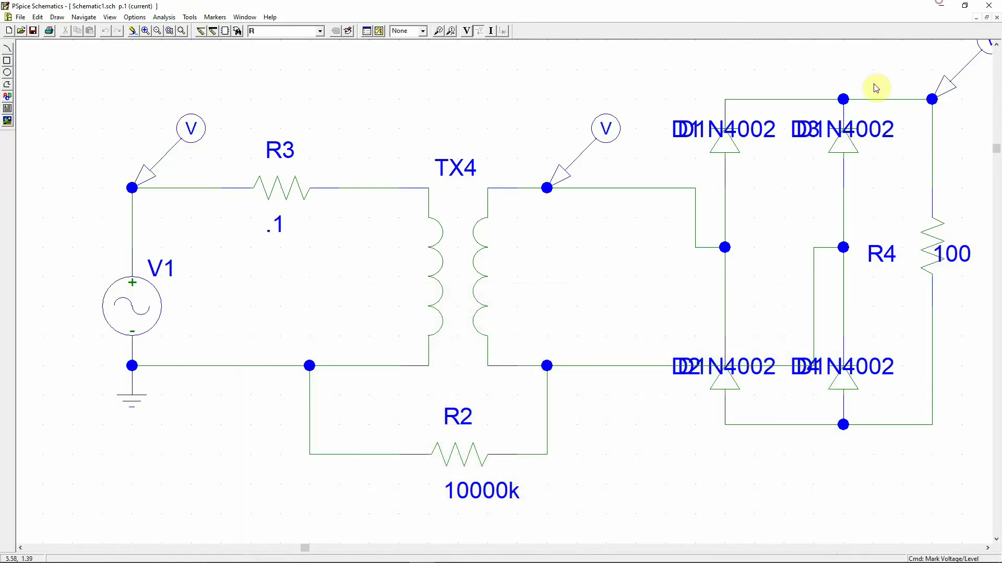
click(182, 32)
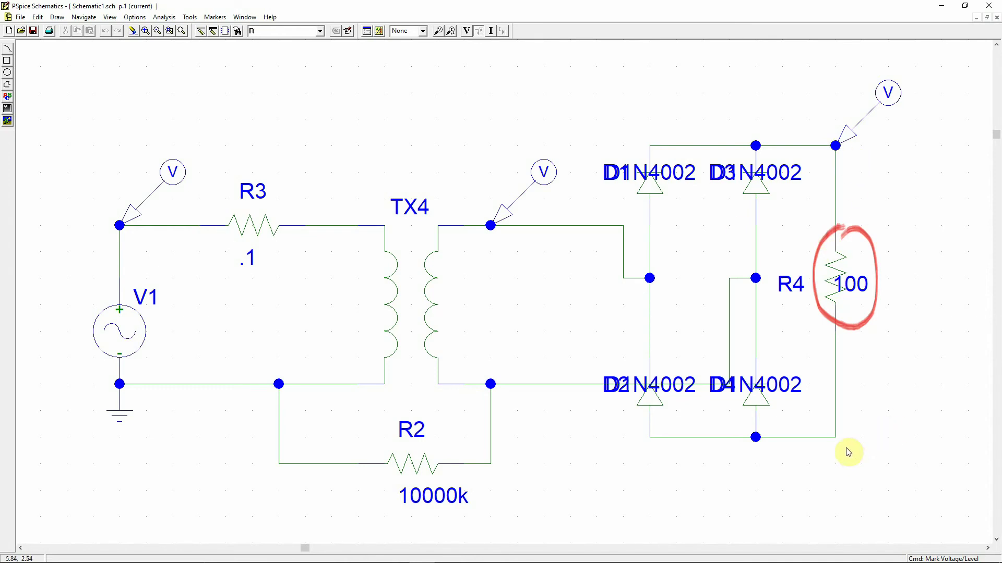
key(Delete)
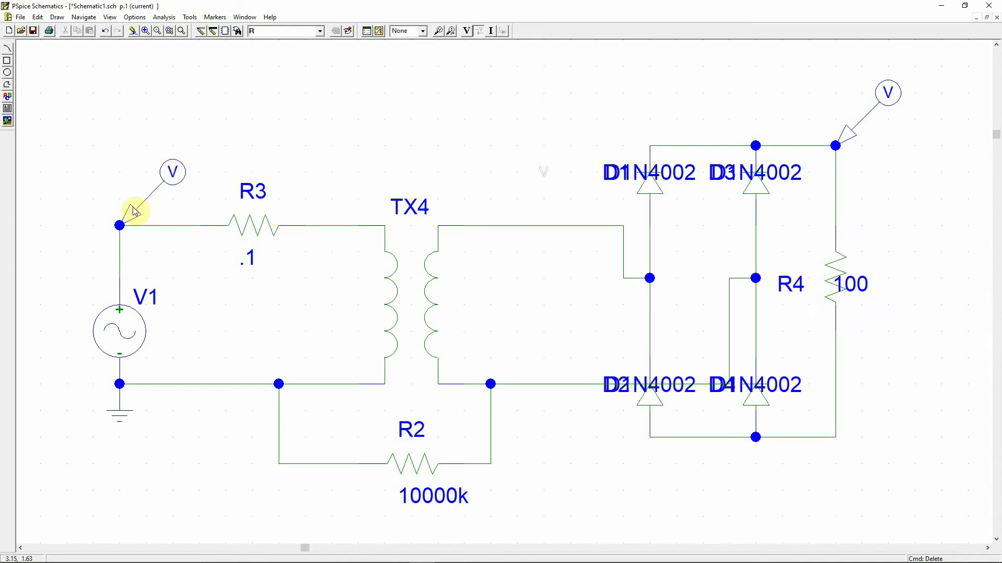
click(134, 212)
key(Delete)
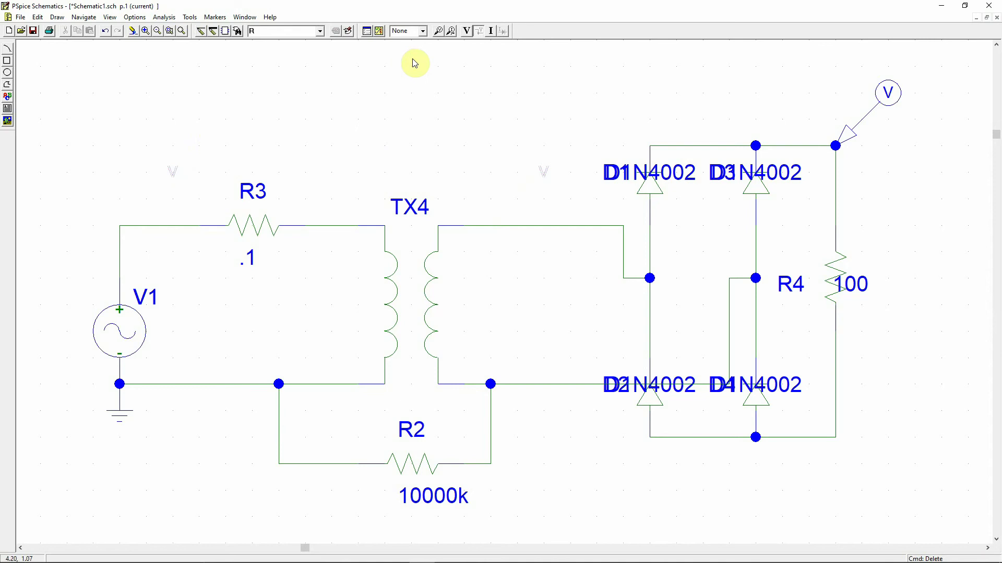
Place a voltage marker on the wire corner at the lower end of load resistor R4
click(439, 32)
click(848, 425)
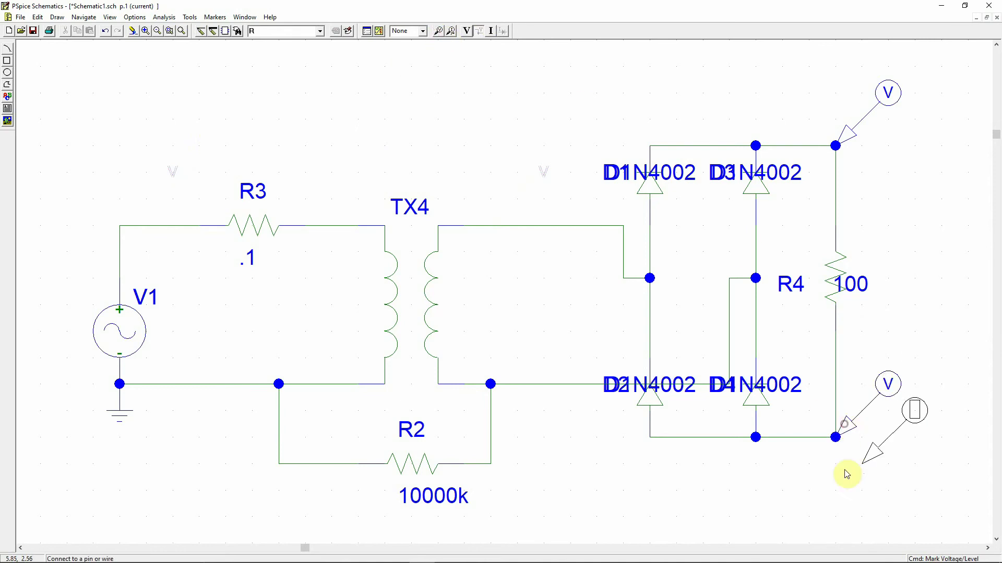
right_click(876, 482)
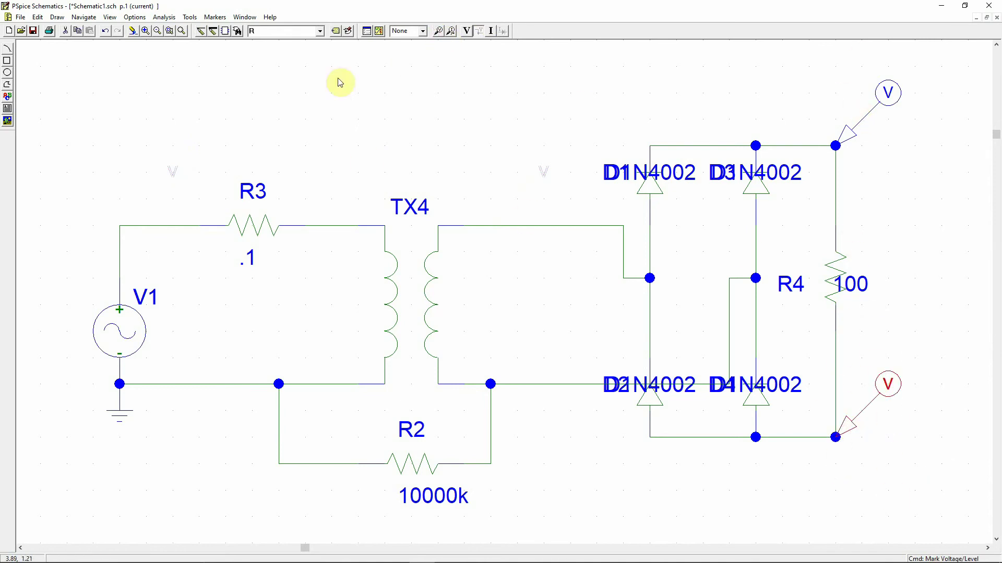
Check the analysis setup without changes and rerun the simulation with voltage markers at both ends of R4
click(367, 31)
click(590, 251)
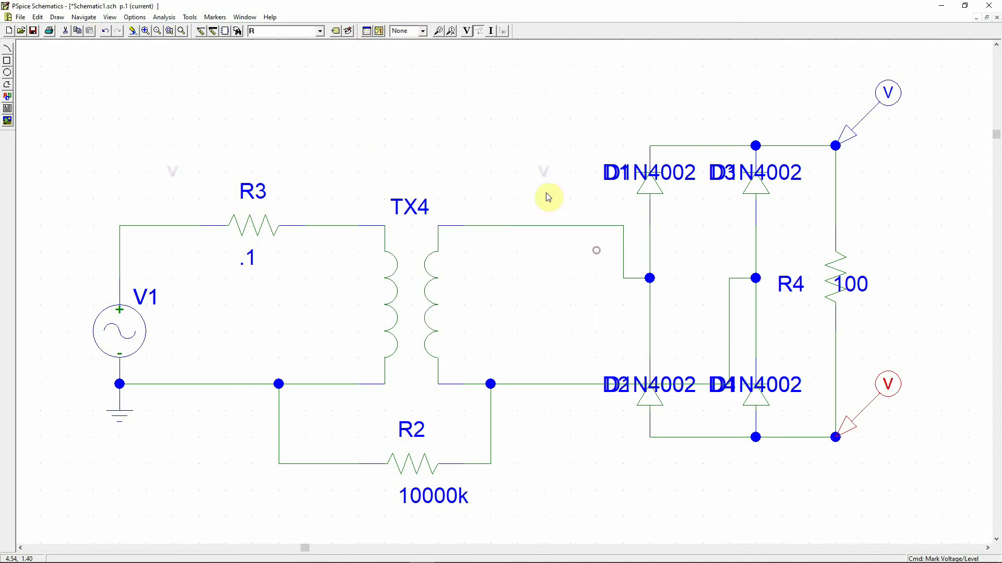
click(378, 31)
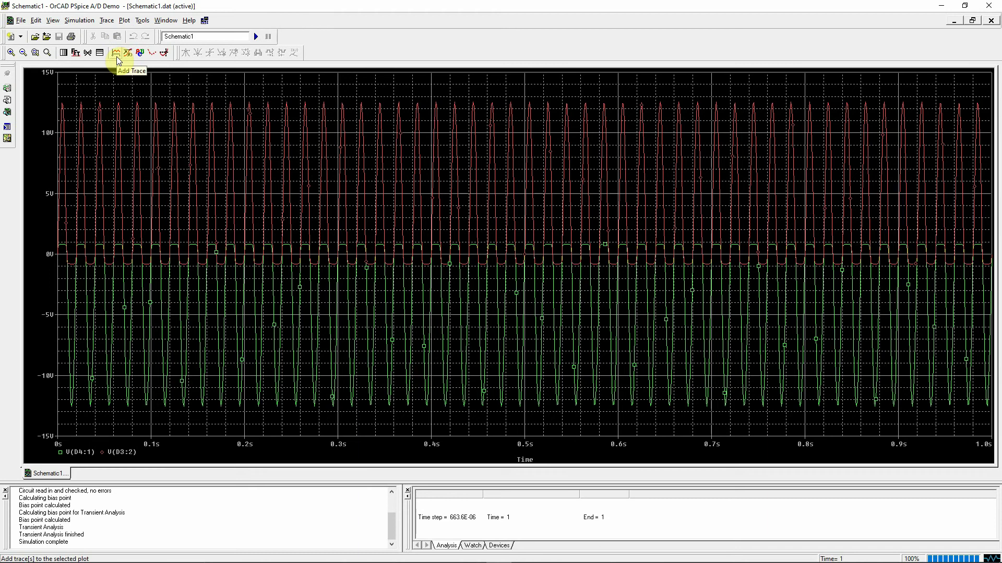
Start adding a trace to the simulation plot and exclude currents from the listed output variables
click(107, 20)
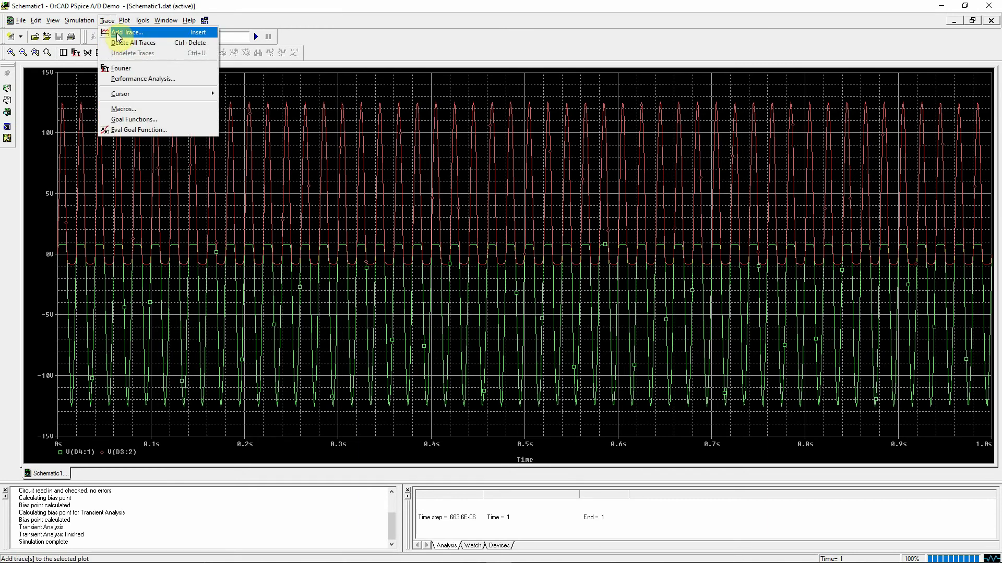
click(117, 36)
click(493, 251)
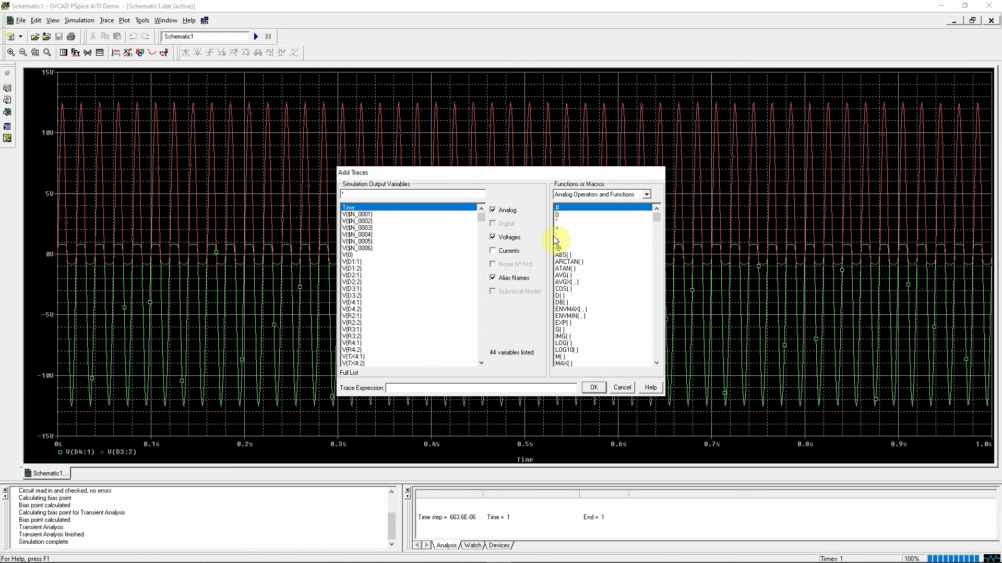
Try the variable list without alias names, check the marker nodes at R4 in the schematic, and restore the alias names
click(493, 278)
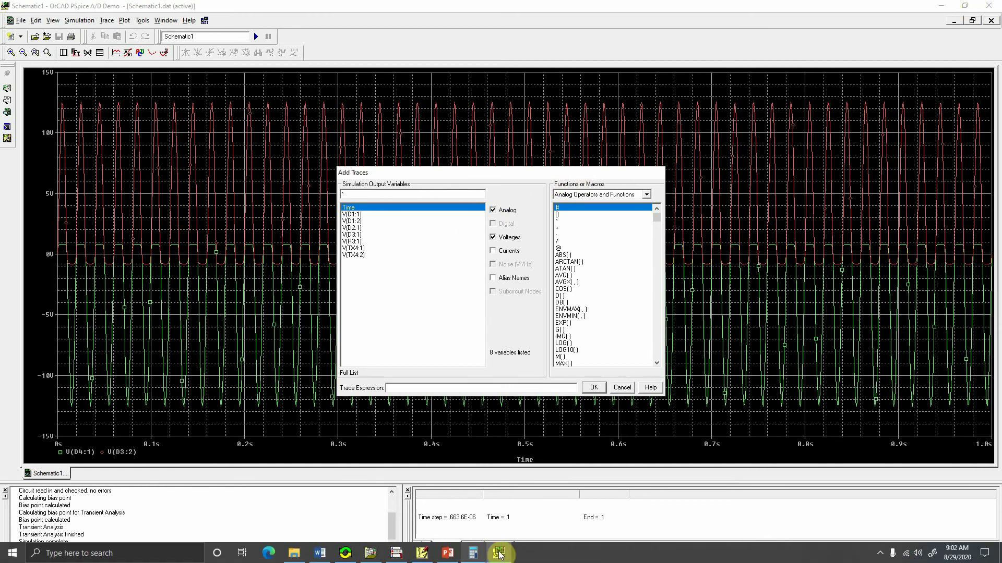
click(499, 552)
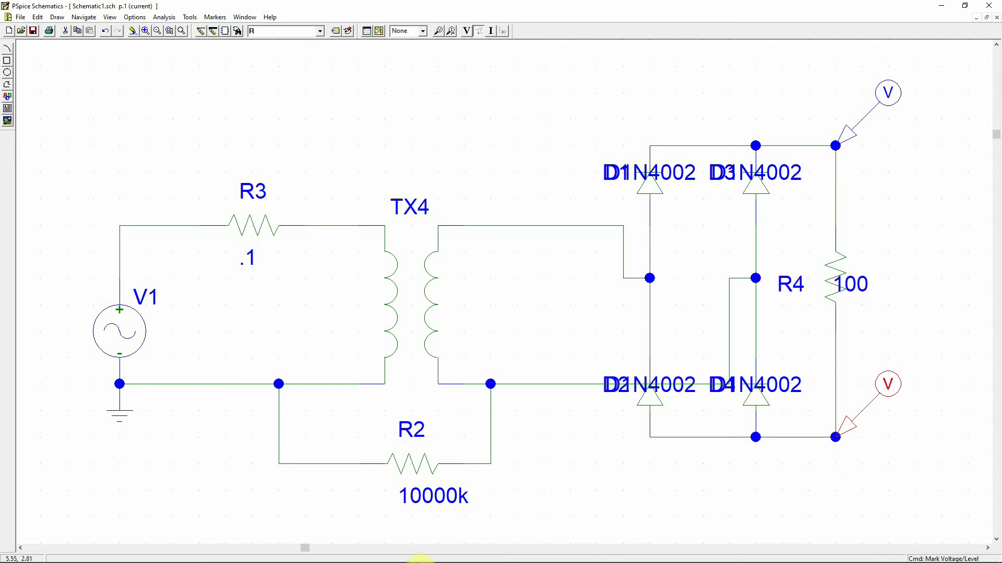
mouse_move(396, 562)
click(499, 552)
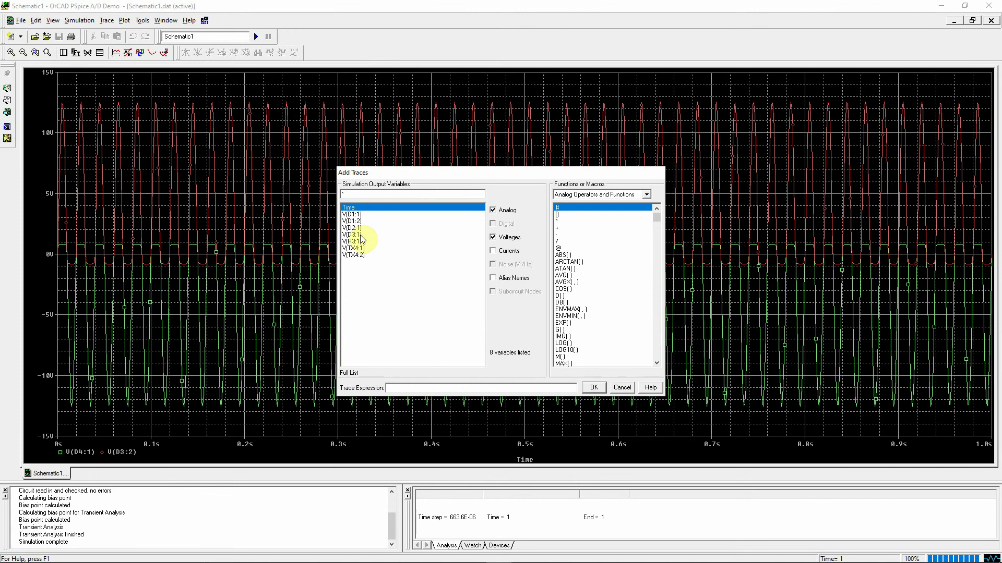
click(502, 281)
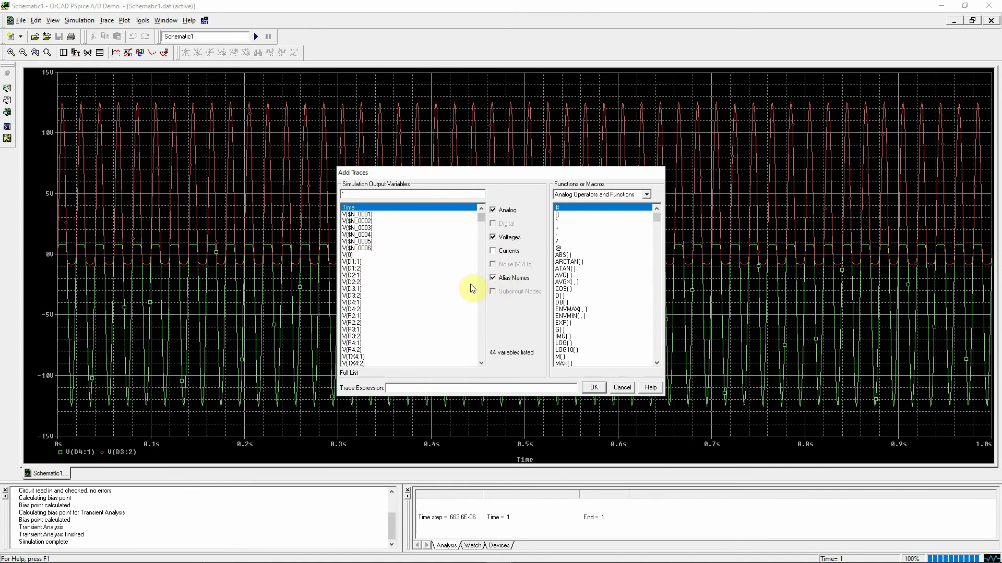
Add a trace of V(D3:2)-V(D4:1) and remove the separate V(D3:2) and V(D4:1) traces
click(359, 295)
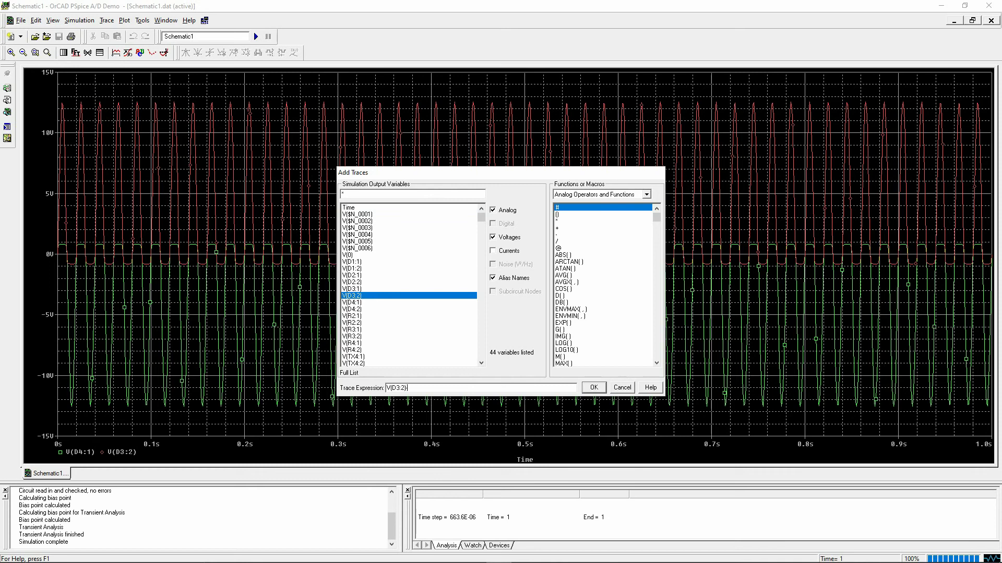
text(-)
click(362, 302)
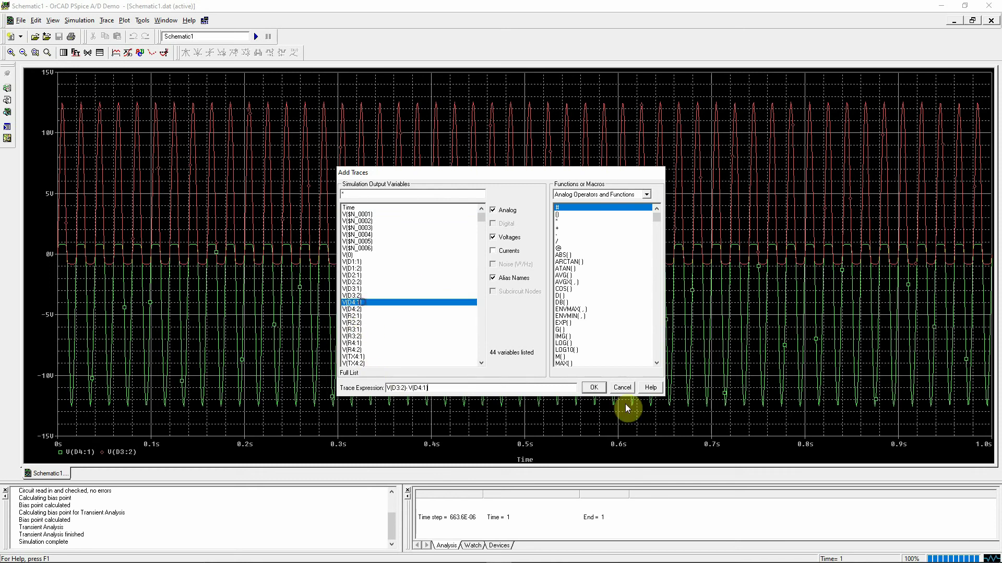
click(594, 388)
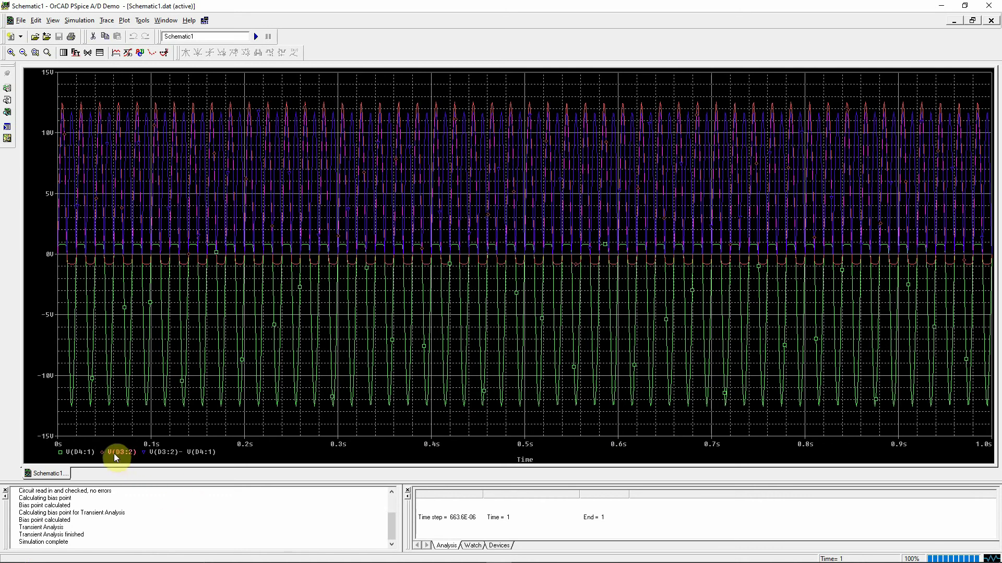
key(Delete)
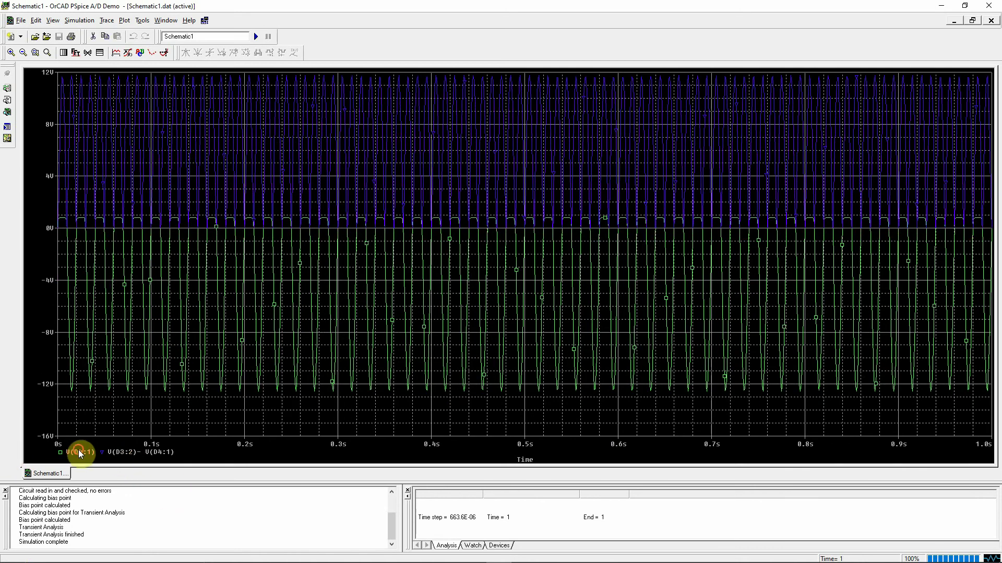
key(Delete)
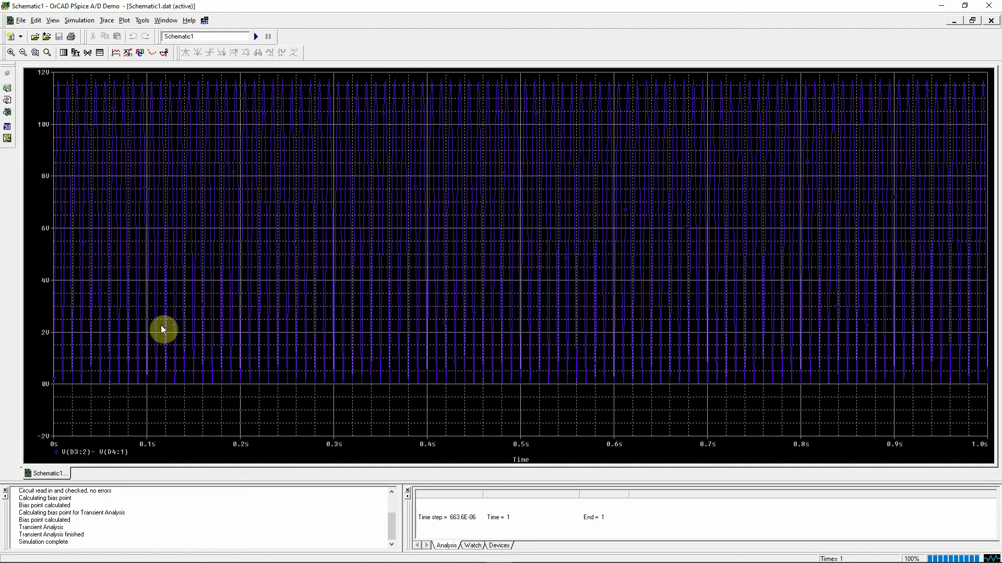
Measure the first peak of the rectified voltage across R4 with the probe cursor, and return to the full plot
click(9, 52)
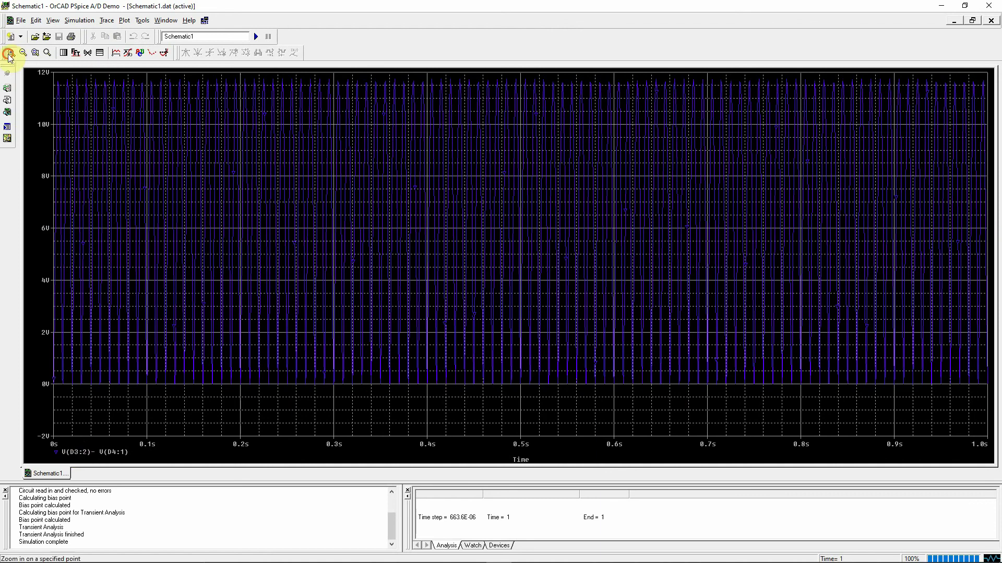
click(56, 85)
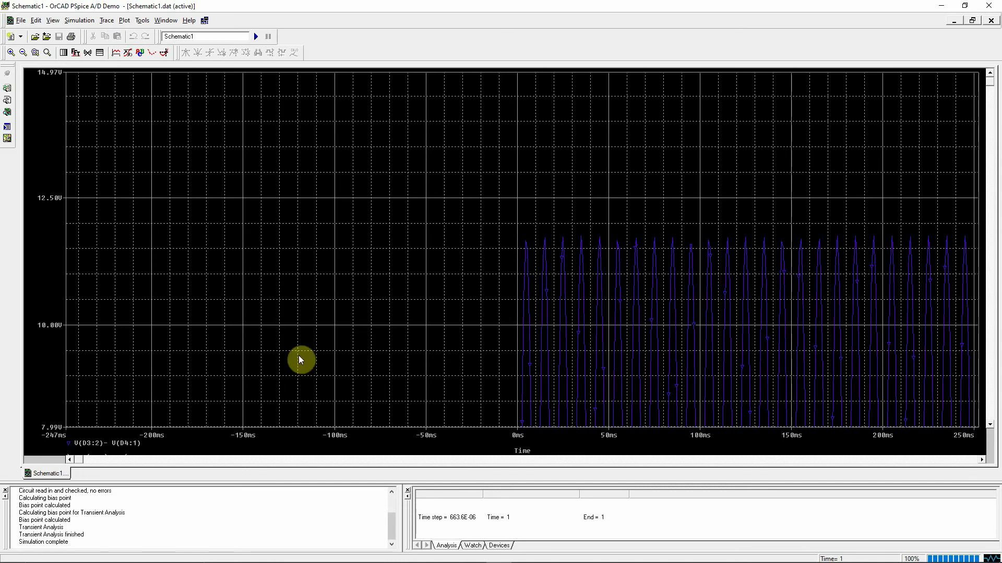
click(165, 52)
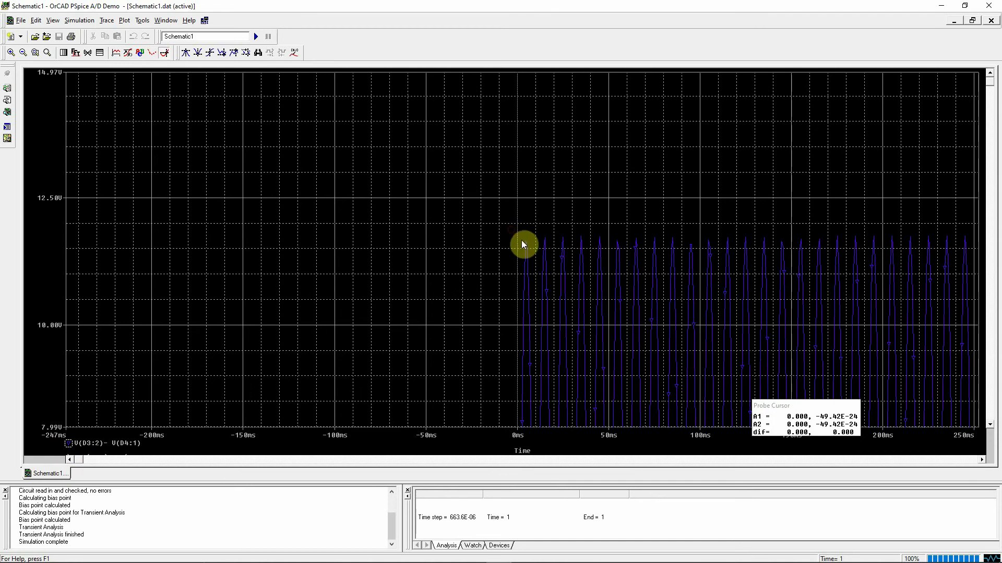
drag(524, 240, 527, 231)
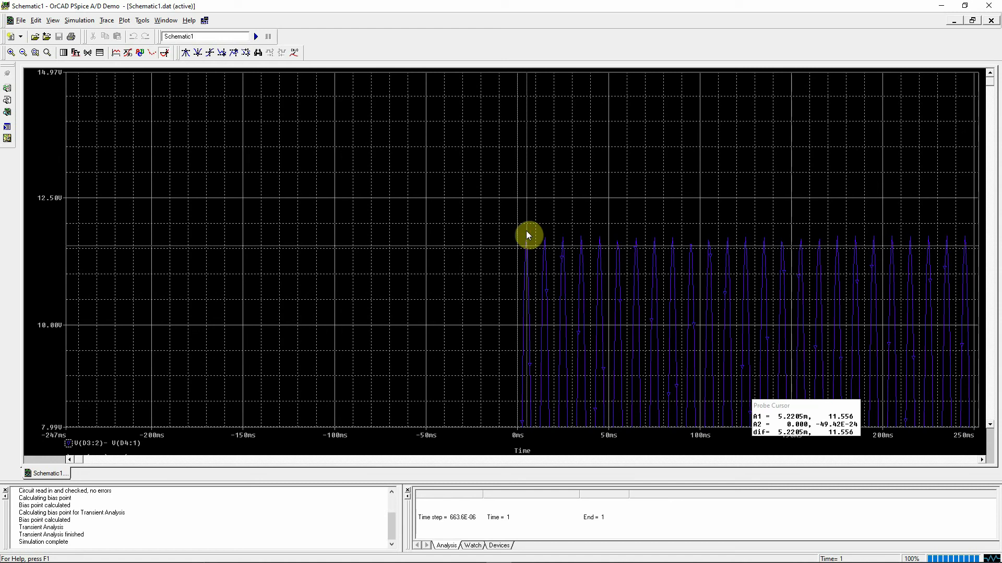
click(47, 52)
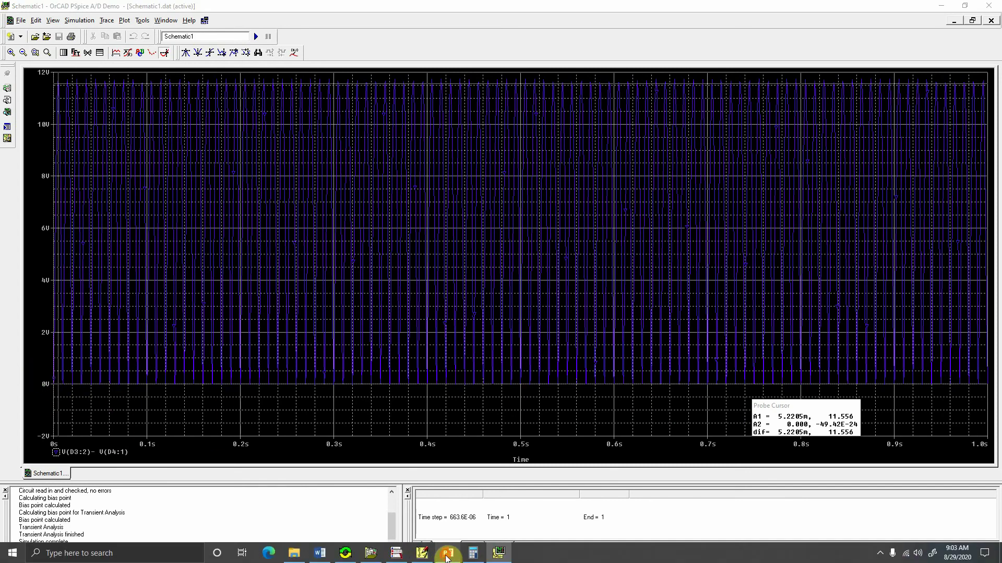
Switch to PowerPoint, compare the rectified waveform with the DC Power Supply slide, and return to the PSpice schematic
click(448, 554)
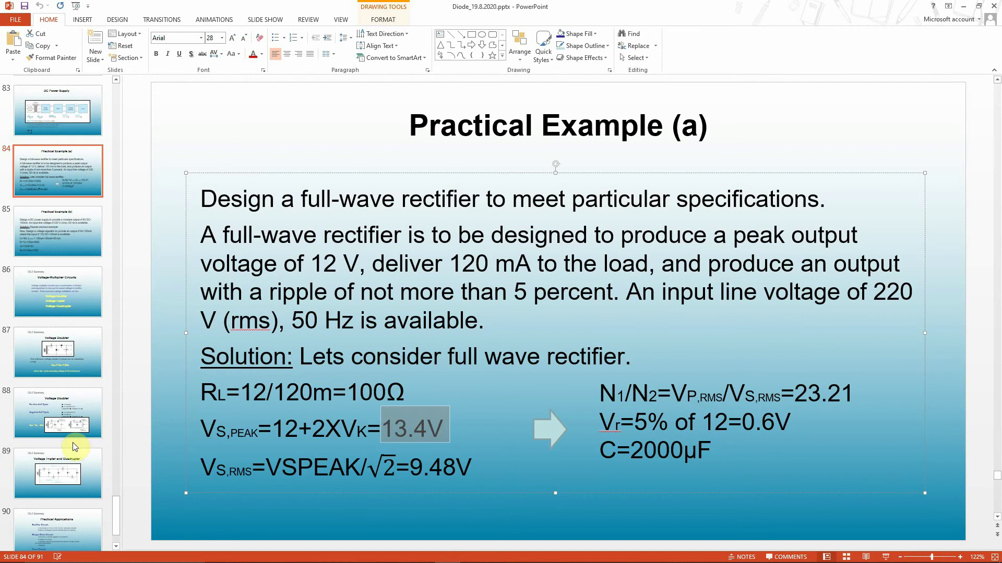
click(60, 104)
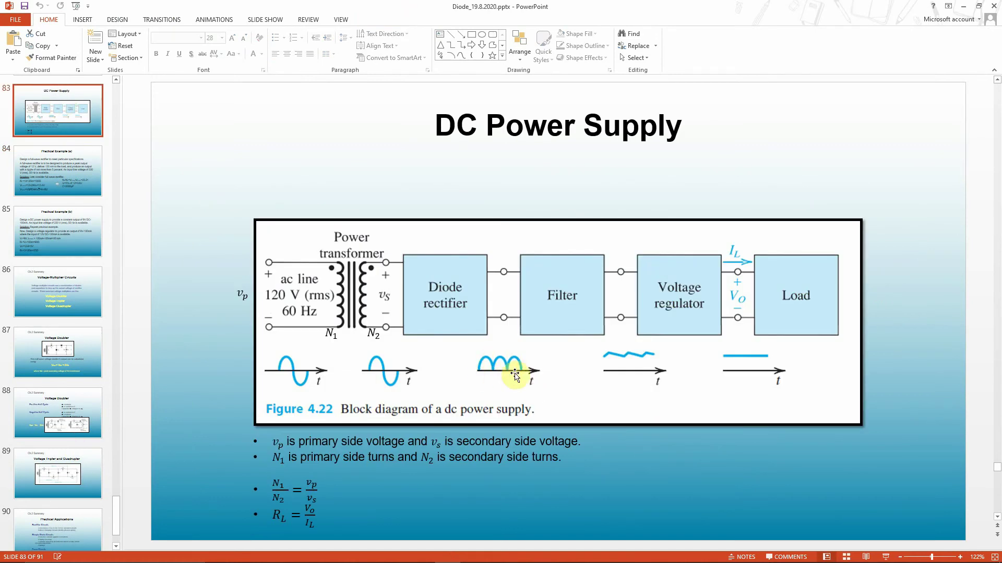
click(963, 6)
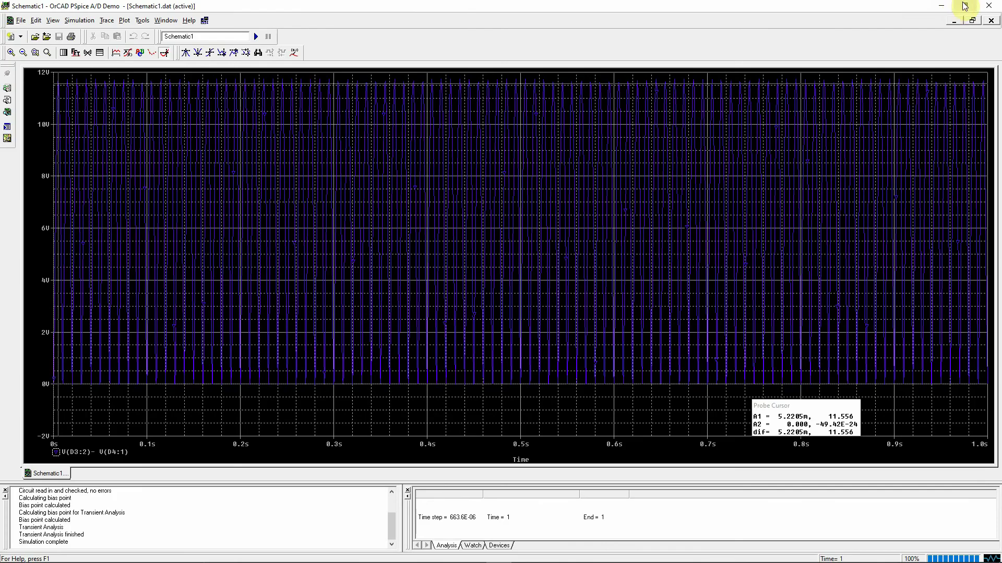
click(941, 6)
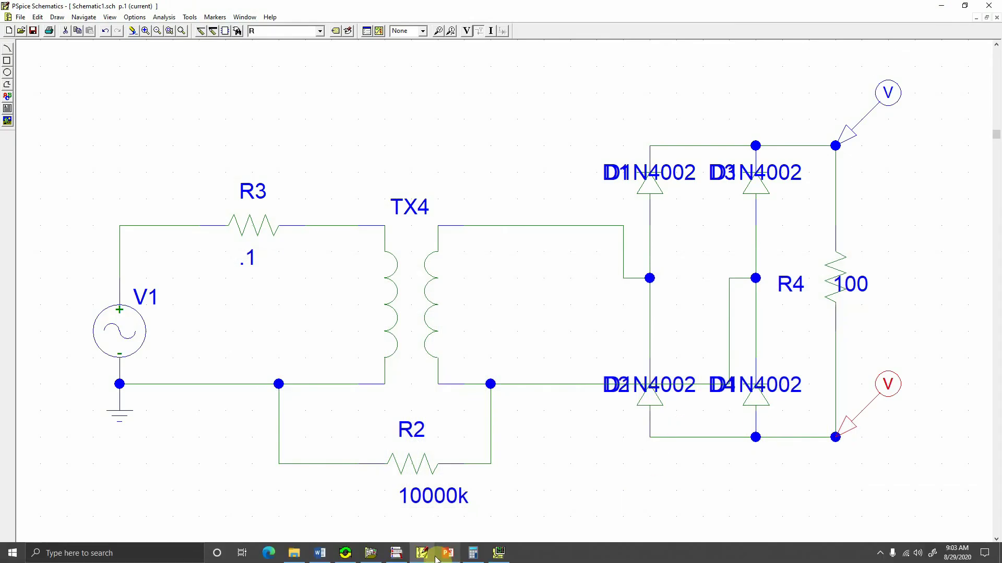
In PowerPoint, highlight the capacitor value C=2000μF on the Practical Example (a) slide and return to the PSpice schematic
click(447, 559)
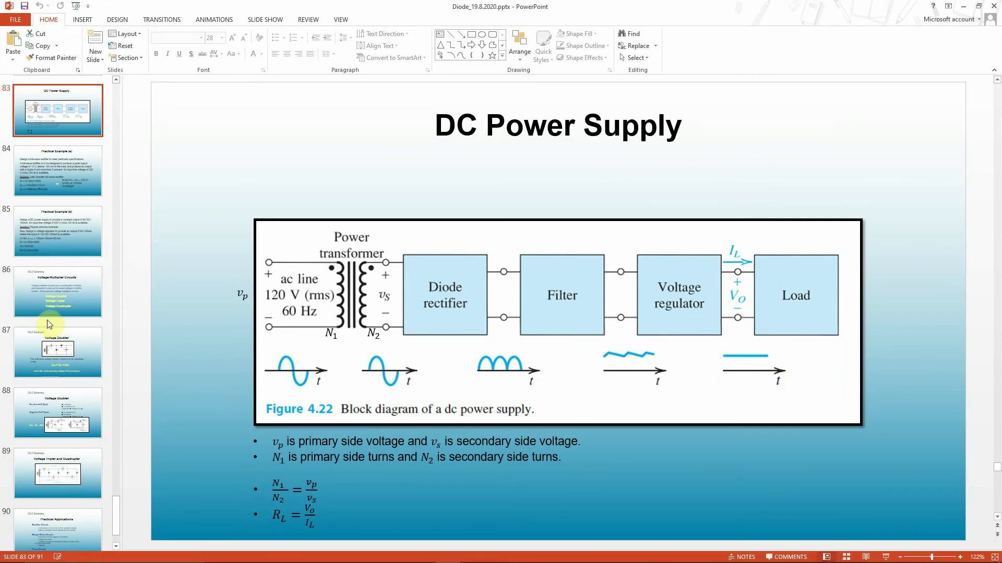
click(63, 185)
drag(619, 452, 693, 450)
click(498, 554)
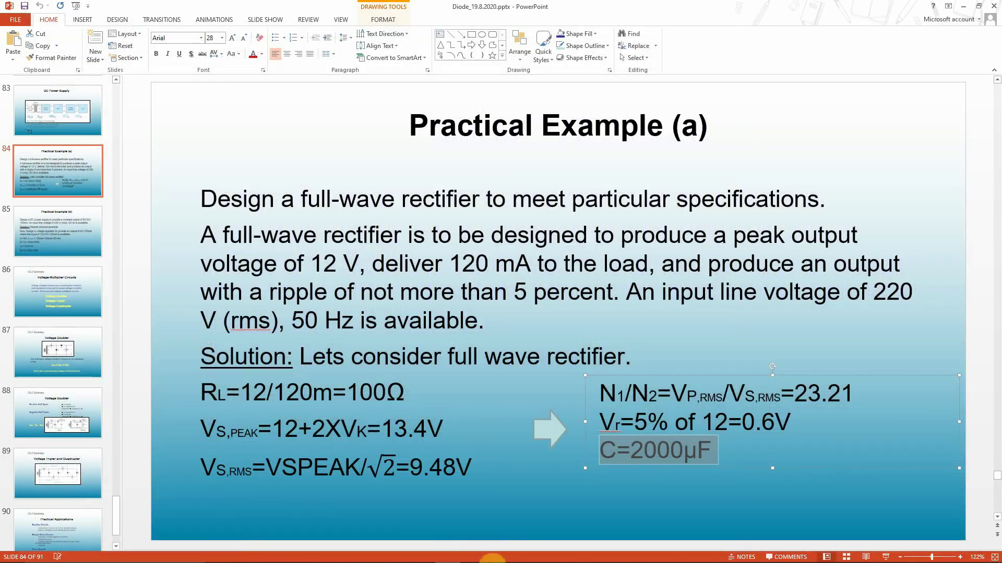
click(422, 553)
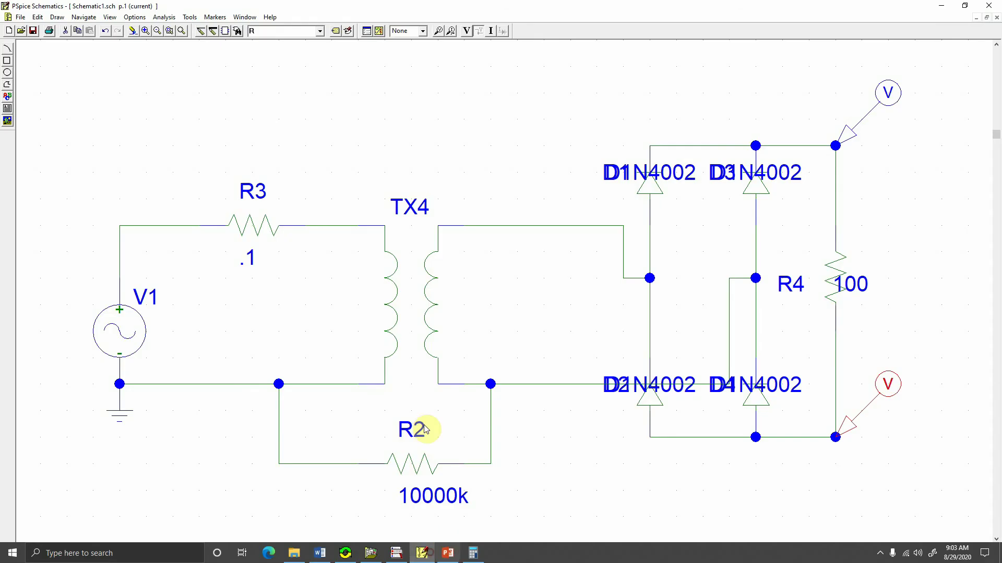
Place a vertical capacitor beside load resistor R4, outside the bridge, and set its value to 2000u
click(272, 31)
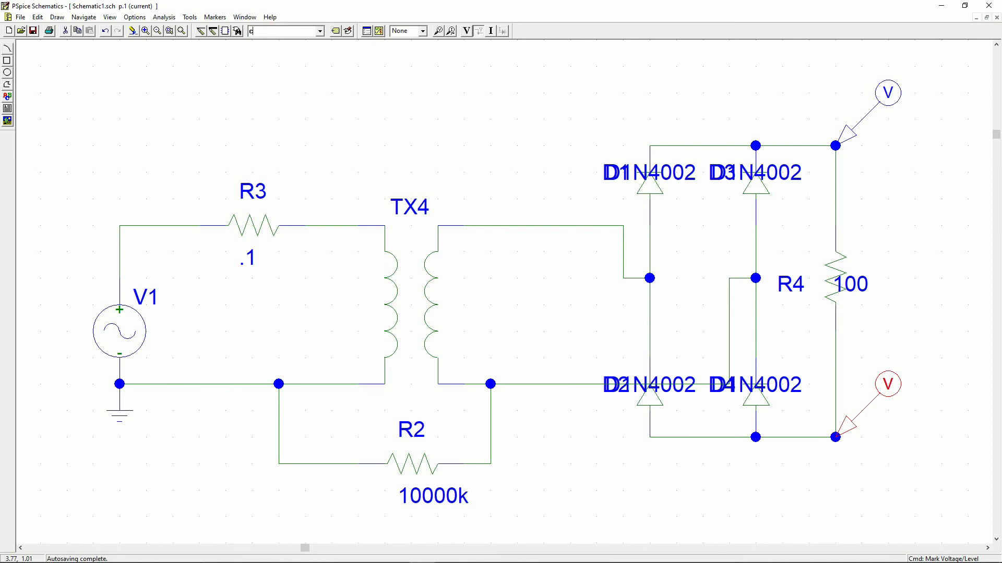
key(Return)
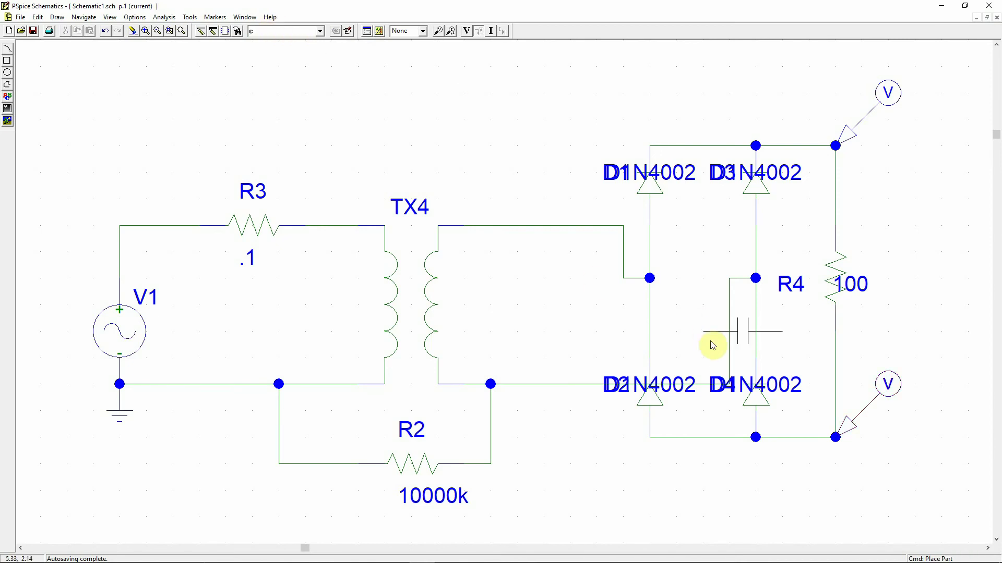
key(ctrl+r)
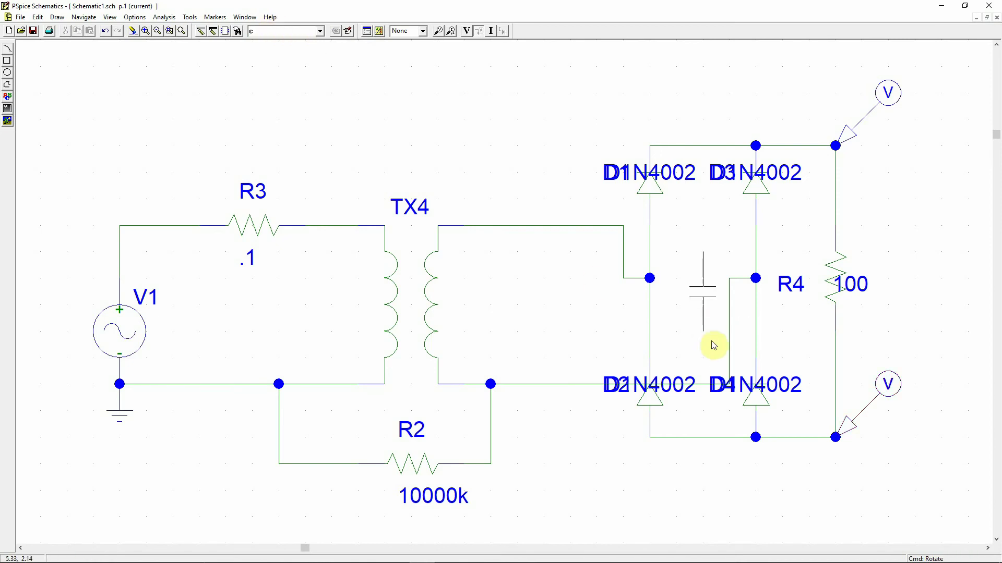
click(911, 262)
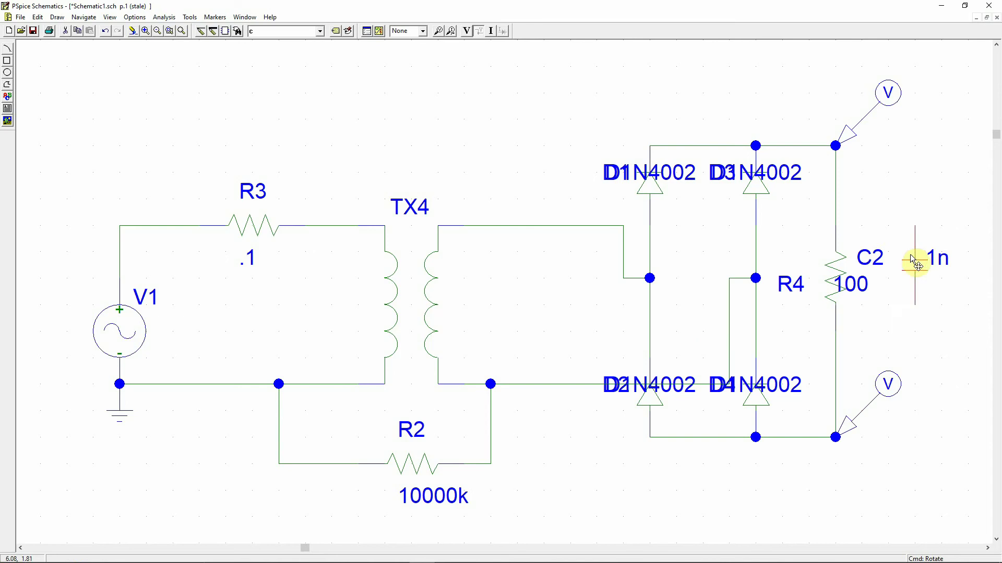
double_click(939, 258)
text(2000u)
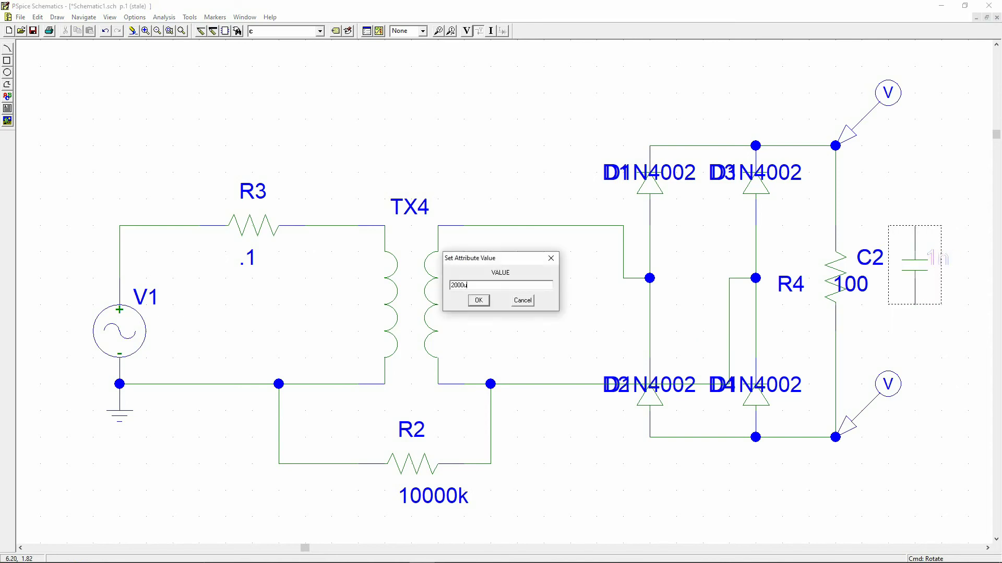
key(Return)
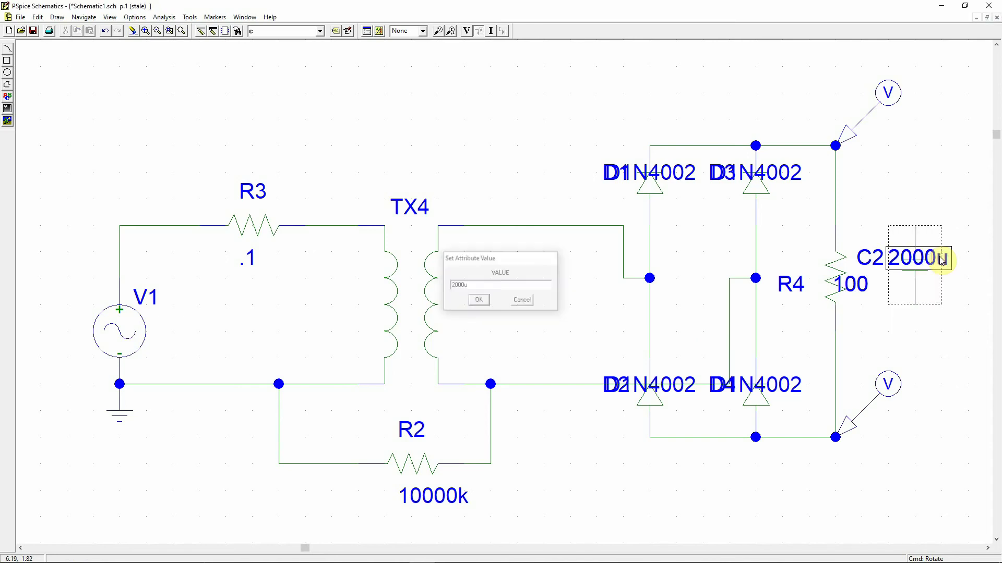
Wire the 2000u capacitor in parallel with R4, joining its ends to the upper and lower output nodes
click(214, 31)
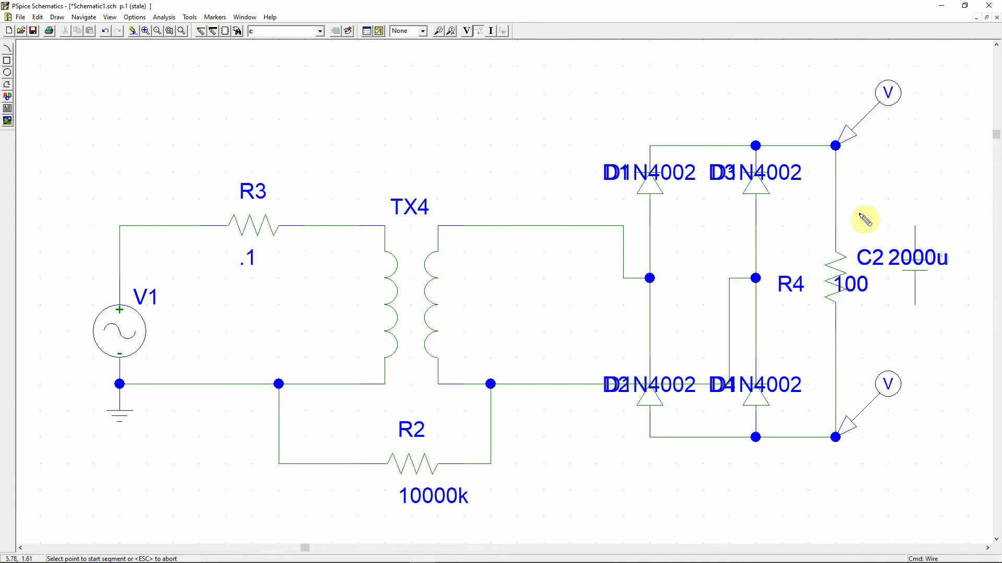
click(915, 226)
click(835, 145)
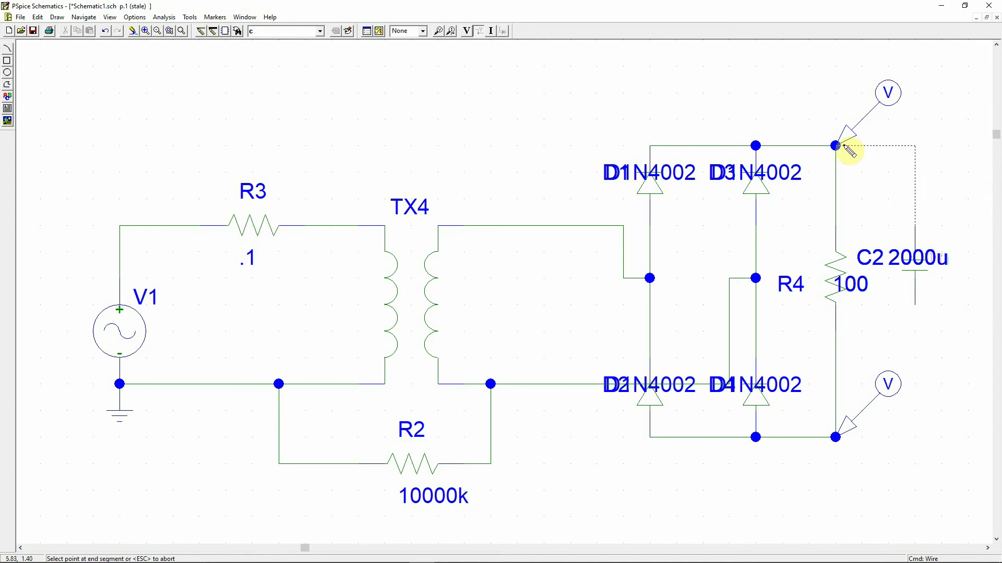
click(915, 305)
click(840, 443)
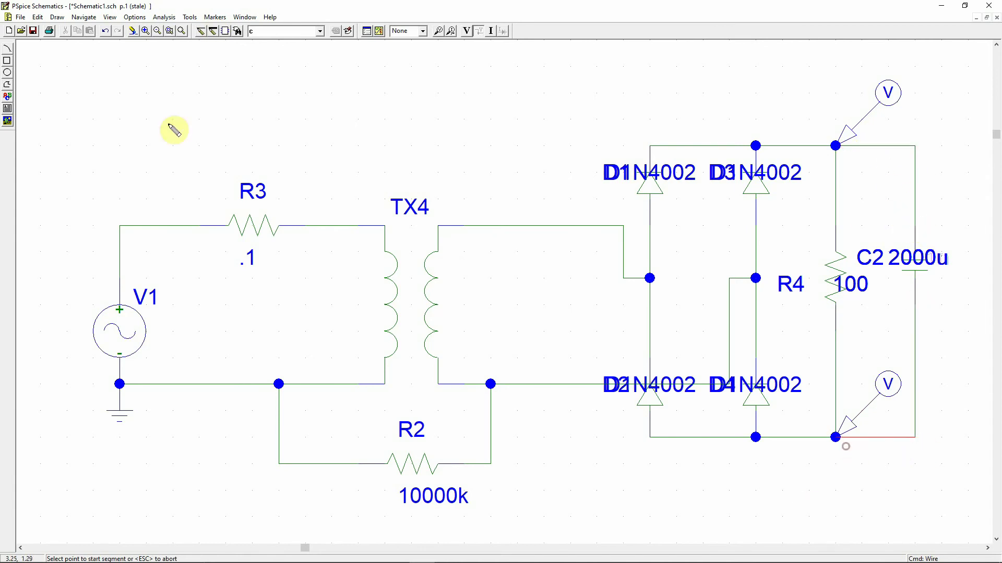
Save the schematic and rerun the simulation with the filter capacitor connected
click(33, 31)
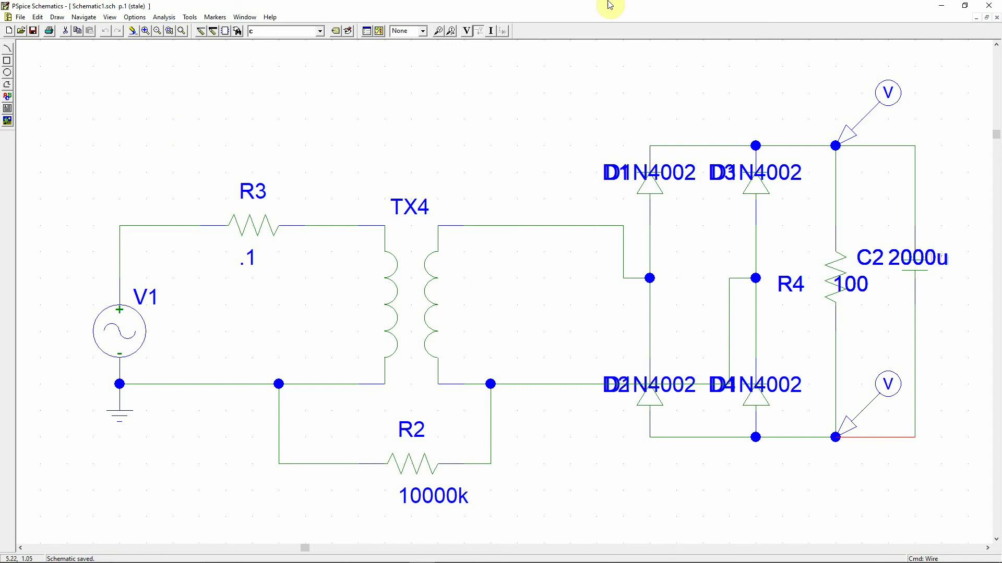
click(378, 31)
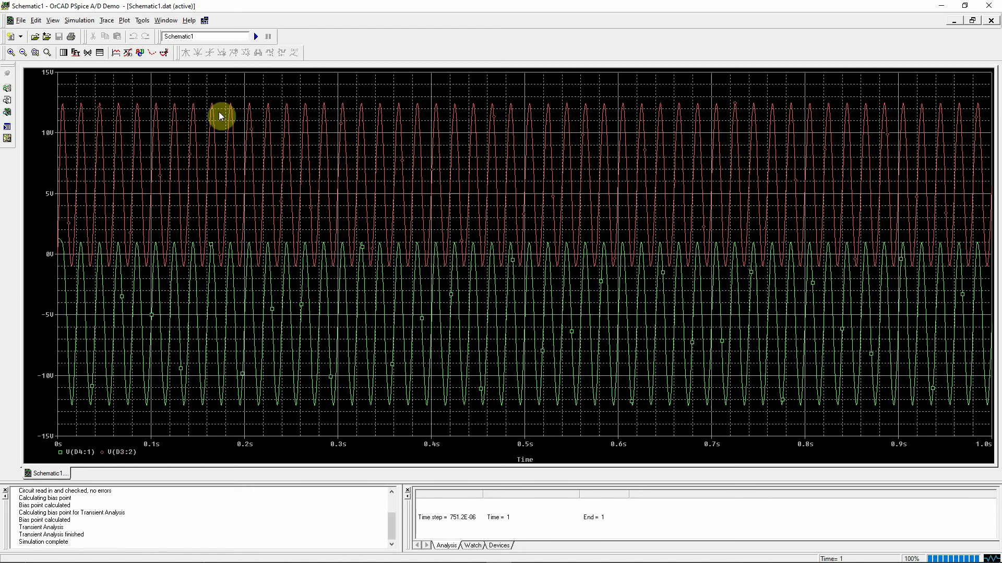
Plot the difference trace V(D3:2)-V(D4:1) with currents hidden from the variable list, and delete the separate V(D4:1) and V(D3:2) traces
click(116, 53)
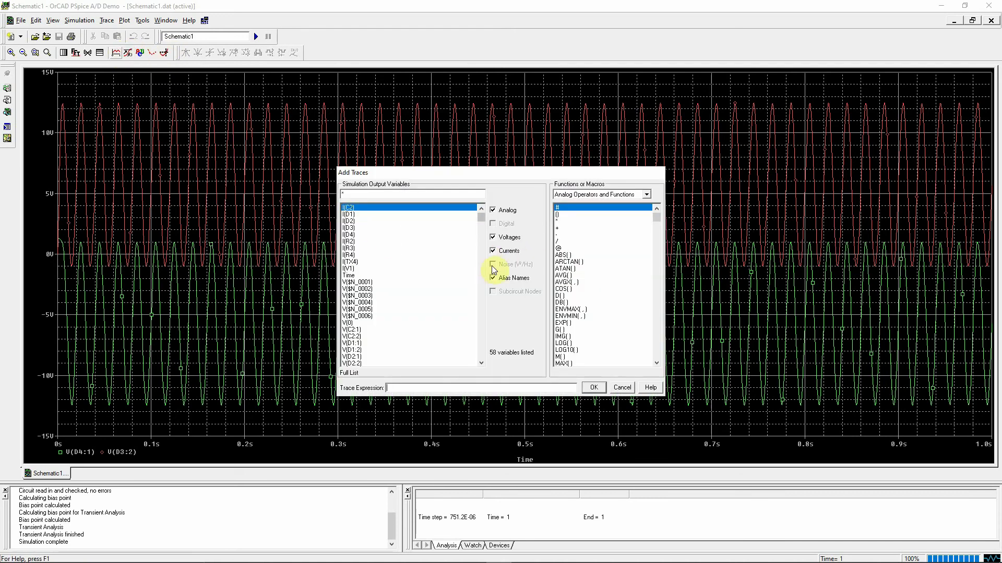
click(498, 252)
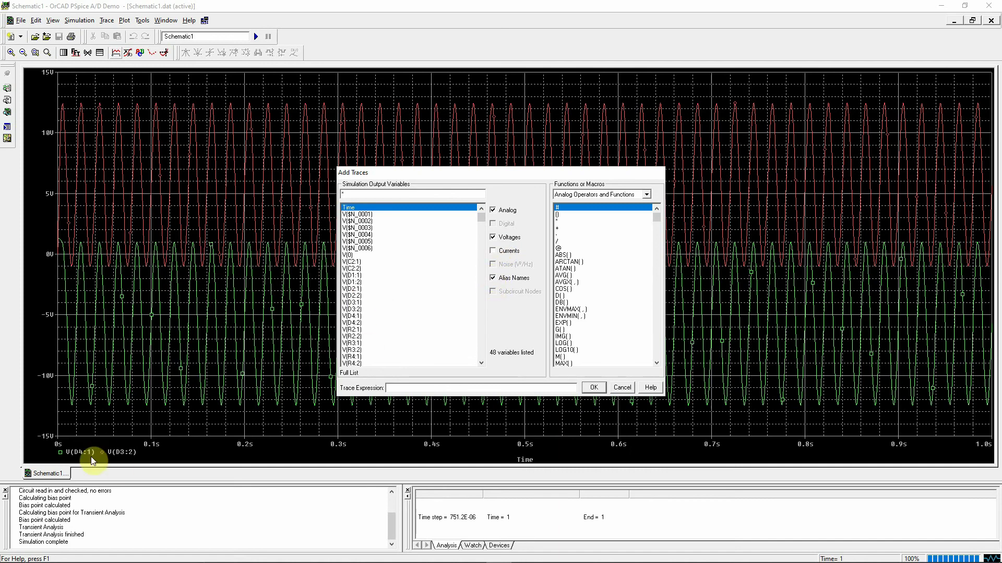
click(357, 310)
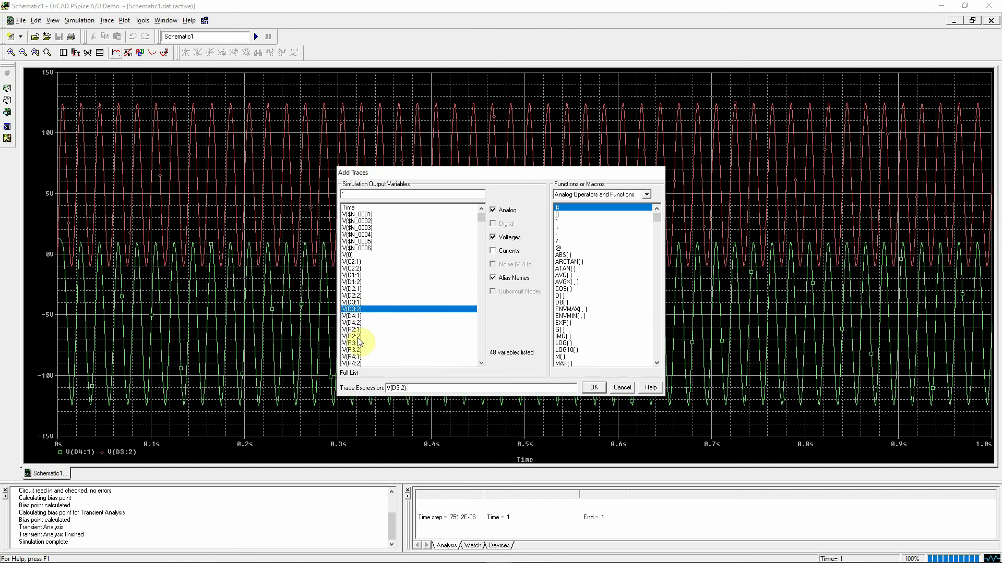
click(354, 316)
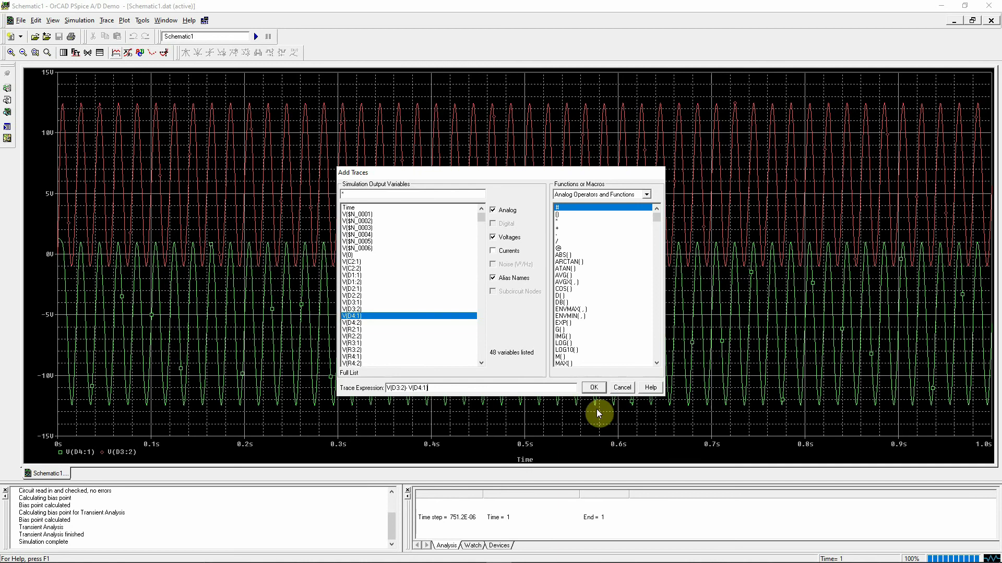
click(596, 387)
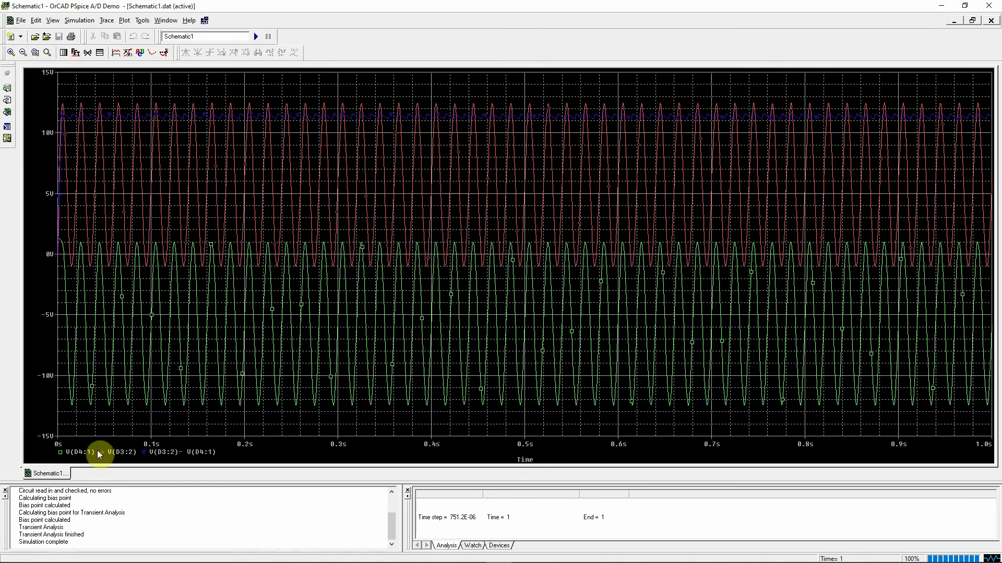
key(Delete)
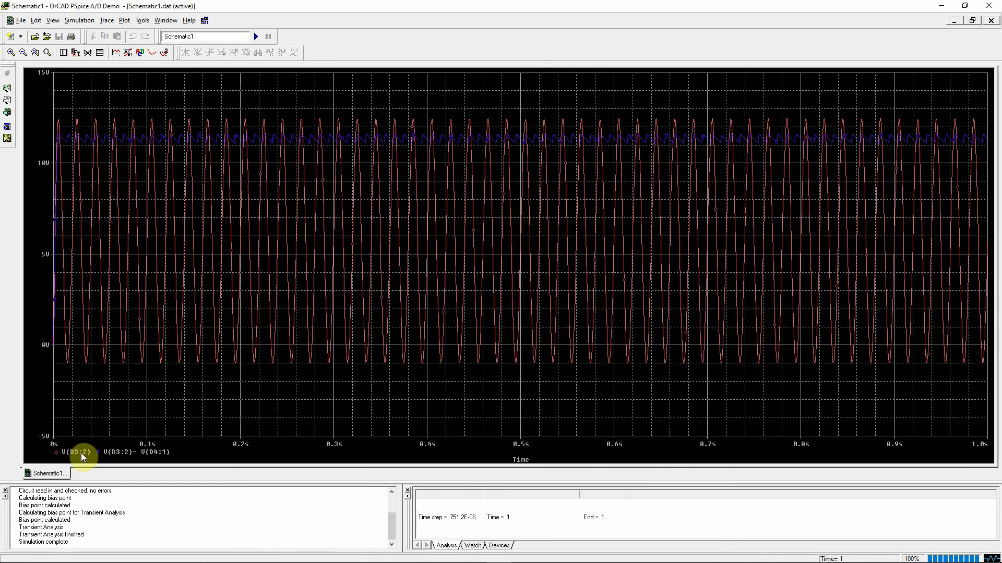
key(Delete)
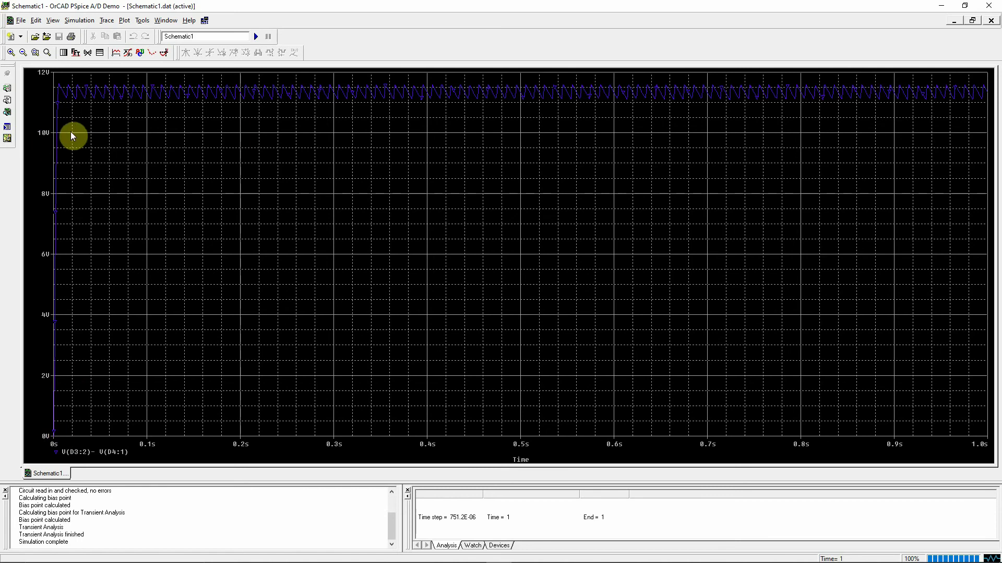
Zoom in on the start of the V(D3:2)-V(D4:1) trace and measure its ripple with the cursor
click(10, 52)
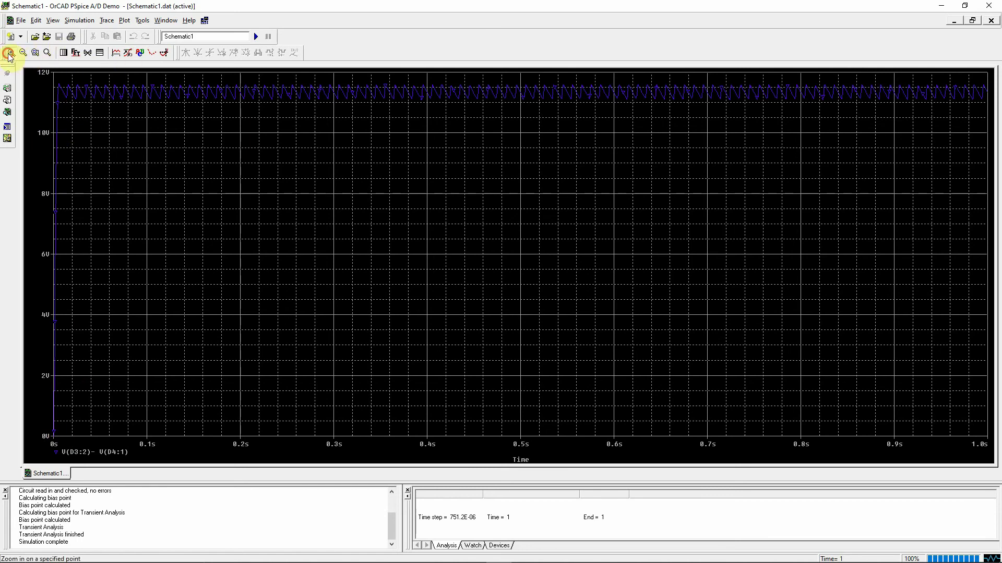
click(60, 89)
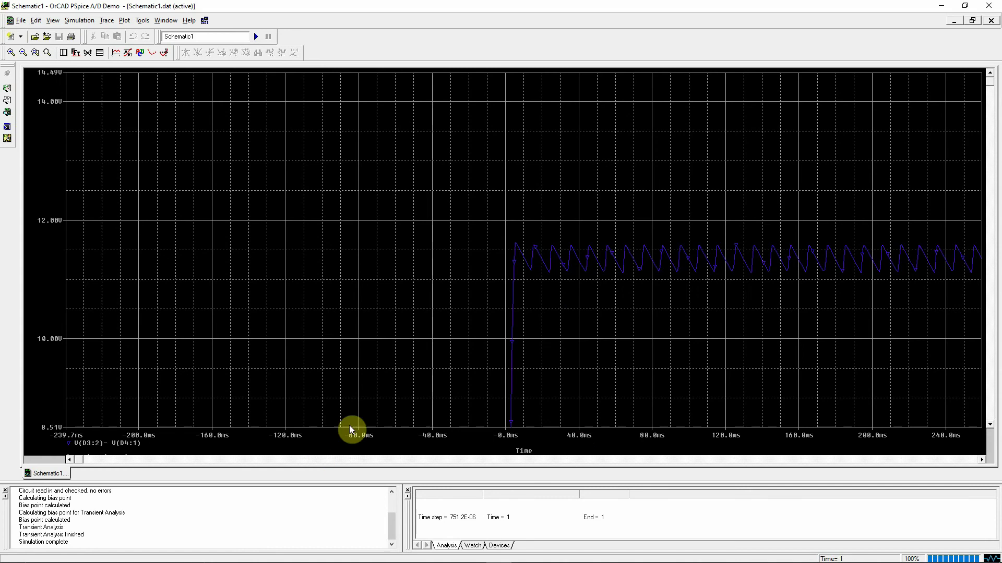
click(163, 53)
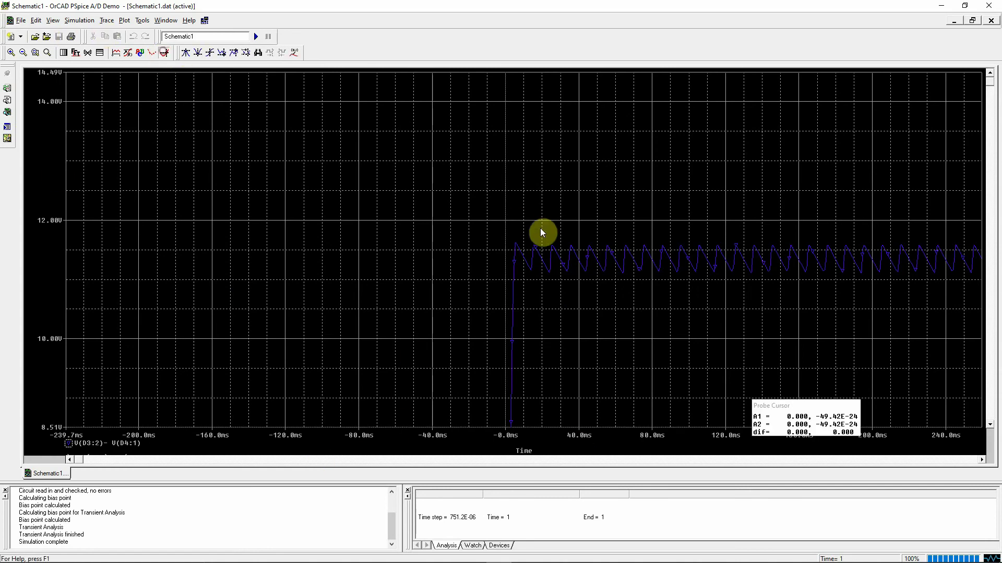
mouse_move(521, 244)
mouse_down()
mouse_move(516, 237)
mouse_move(533, 244)
mouse_move(531, 262)
mouse_up()
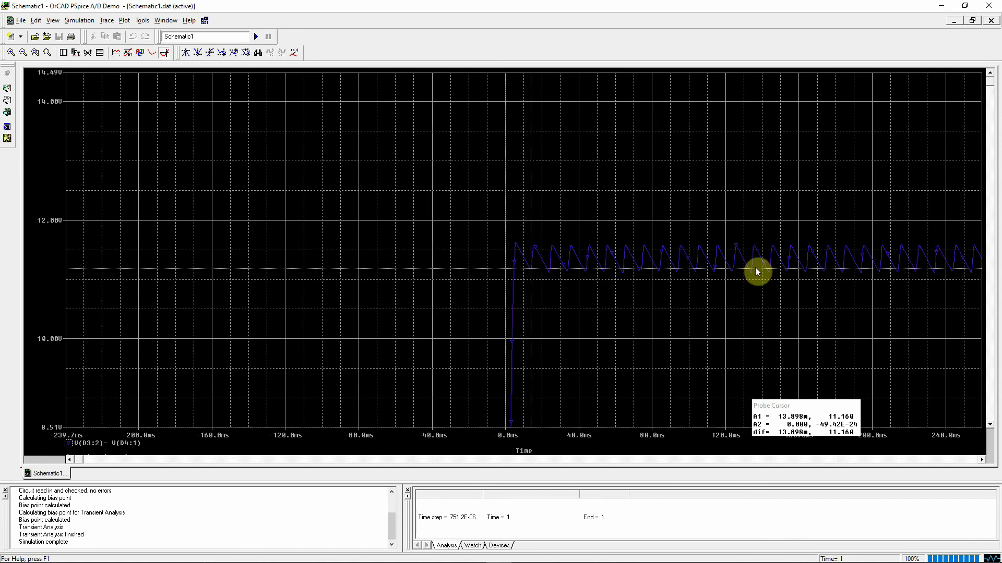
Return to the schematic and delete load resistor R4 together with its upper and lower connecting wires
click(942, 7)
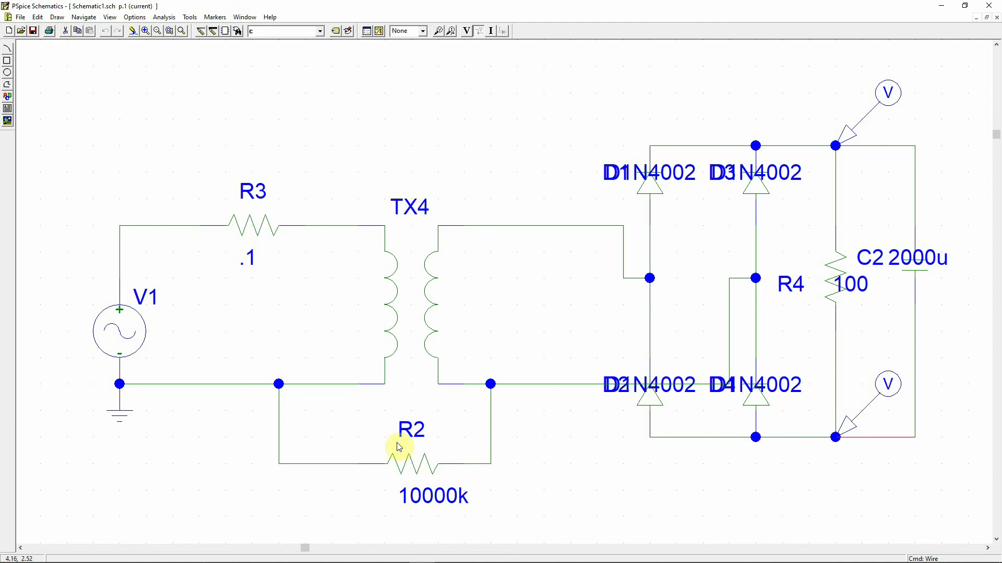
click(833, 301)
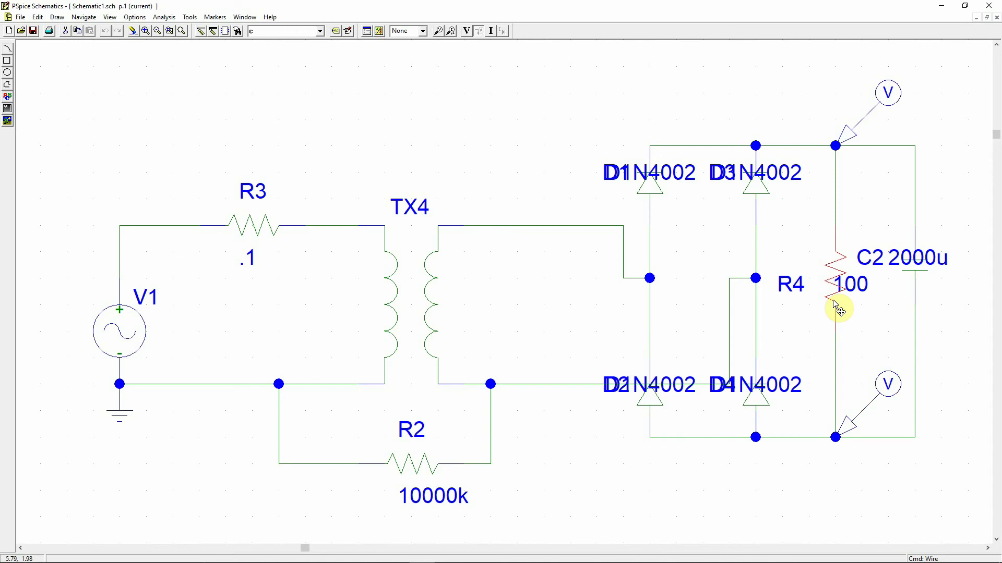
key(Delete)
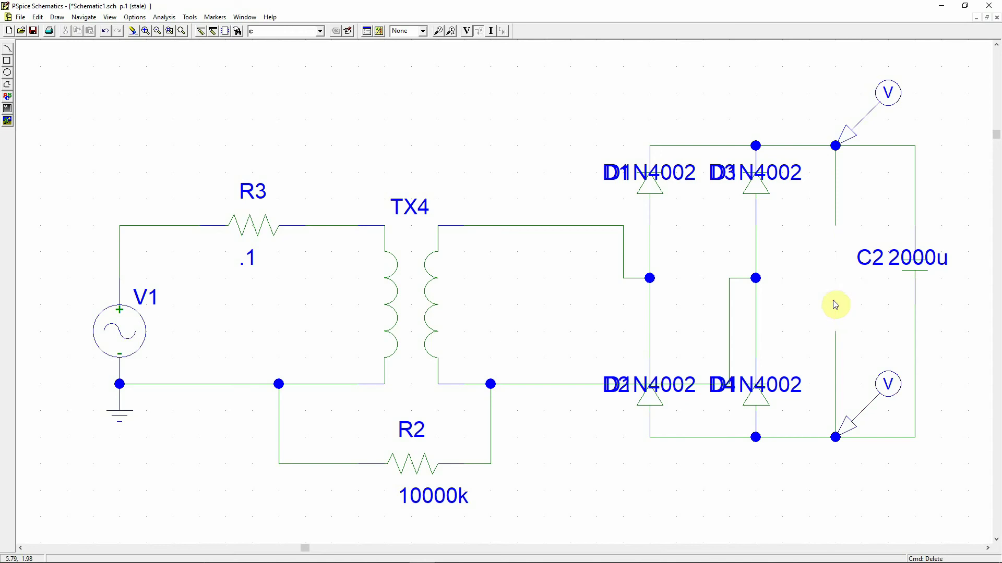
click(831, 191)
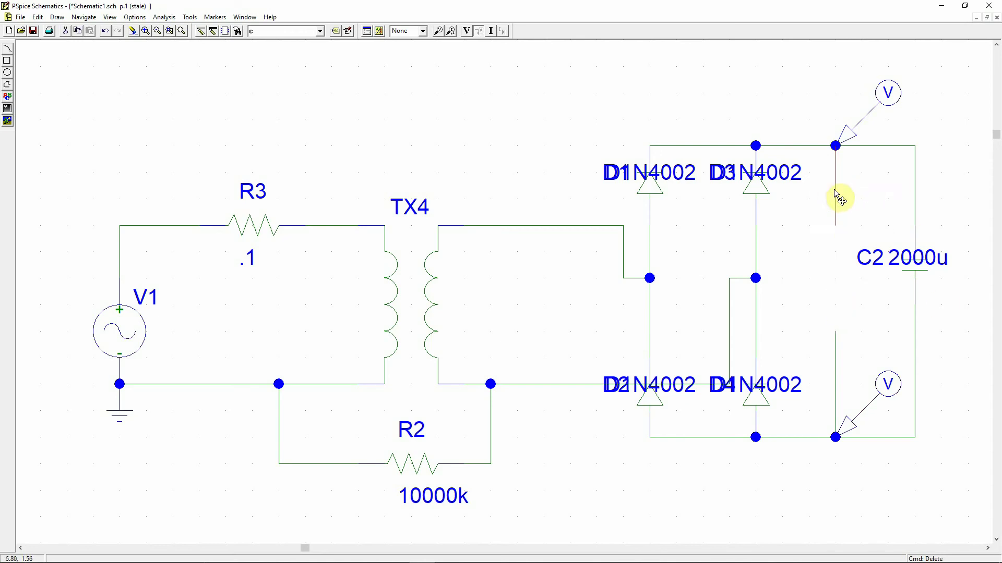
key(Delete)
click(835, 392)
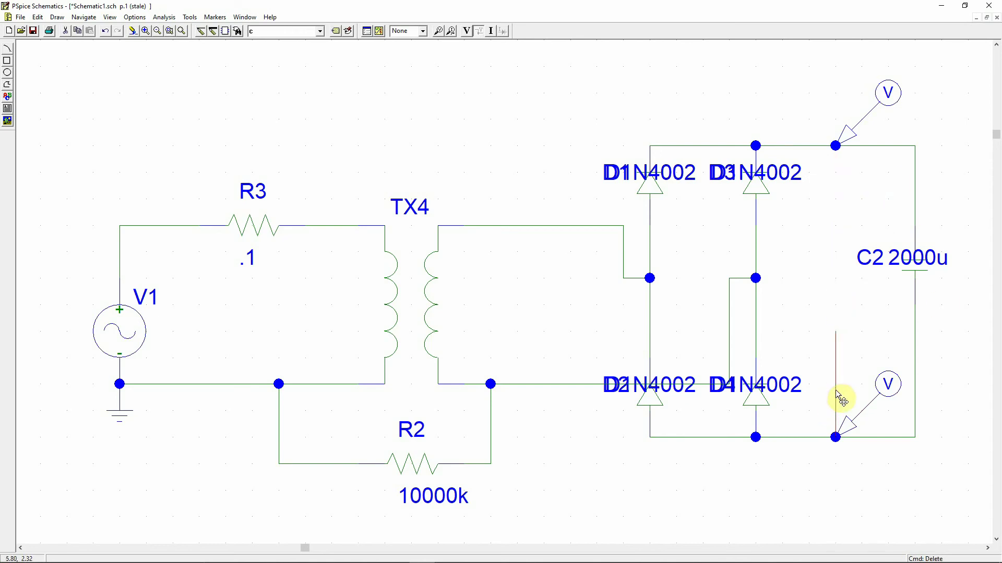
key(Delete)
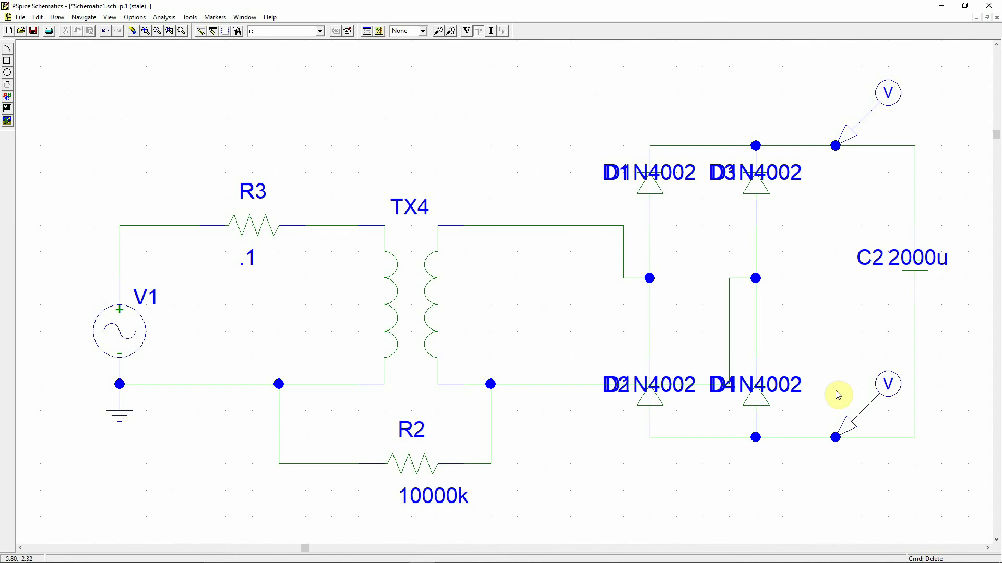
Consult the DC Power Supply slide in PowerPoint, and place a horizontal resistor beside C2's upper node and a vertical resistor farther out
click(155, 32)
click(155, 32)
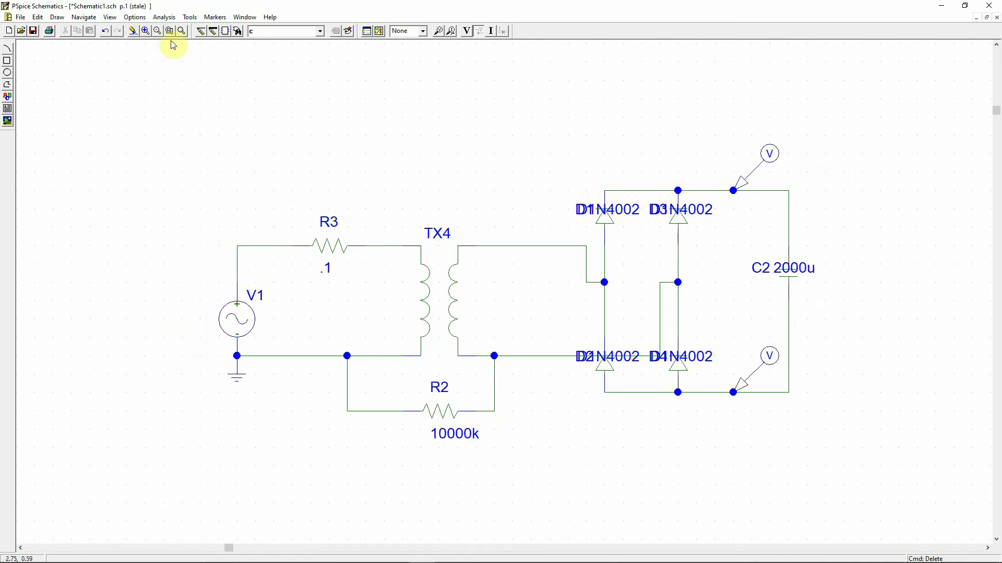
click(271, 31)
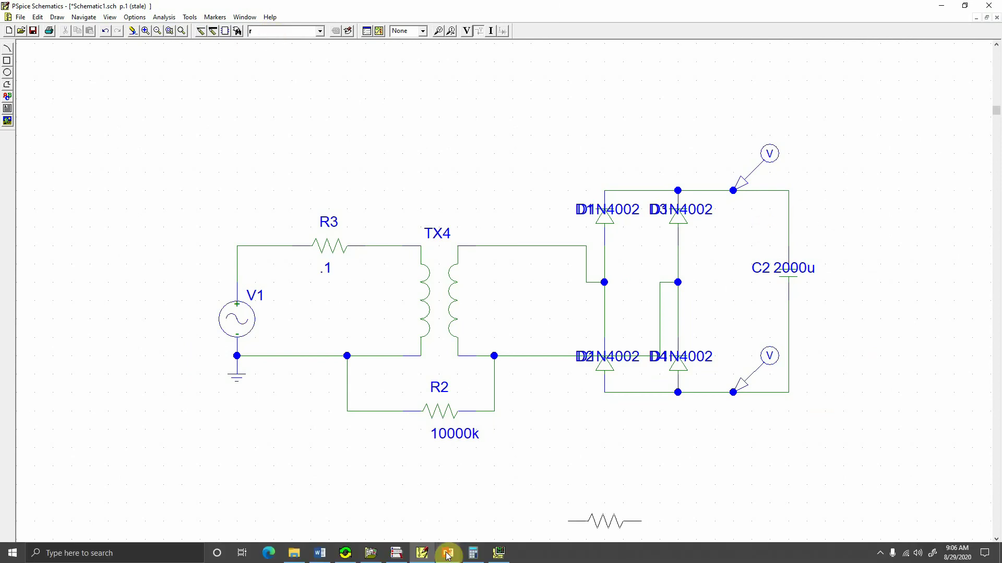
click(448, 554)
scroll(693, 364, up, 1)
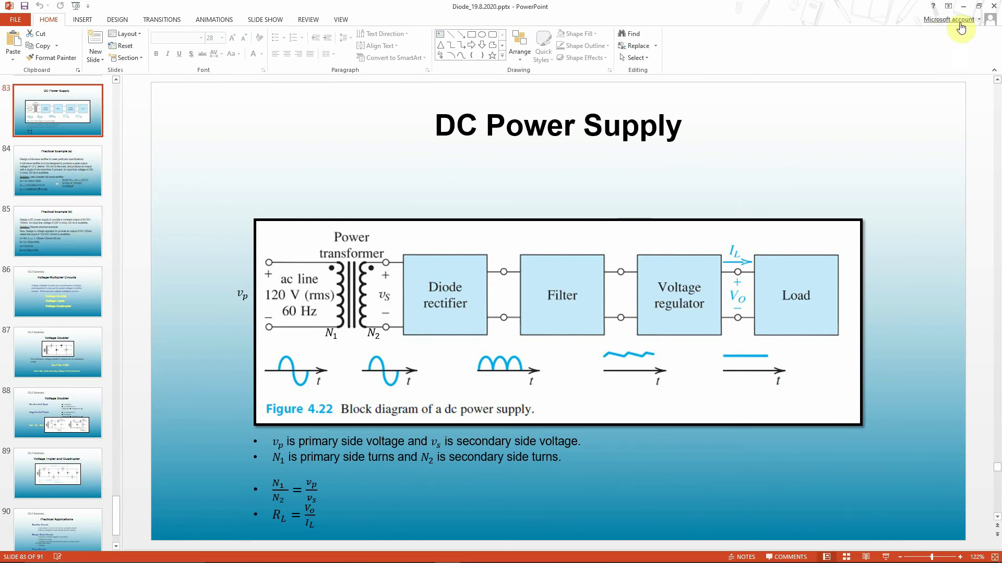
click(963, 6)
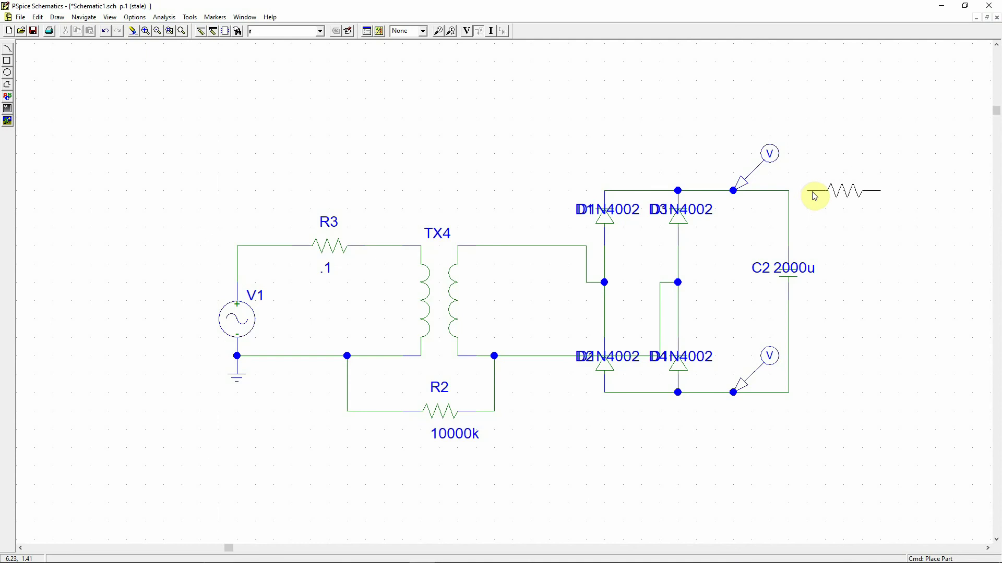
click(812, 196)
key(ctrl+r)
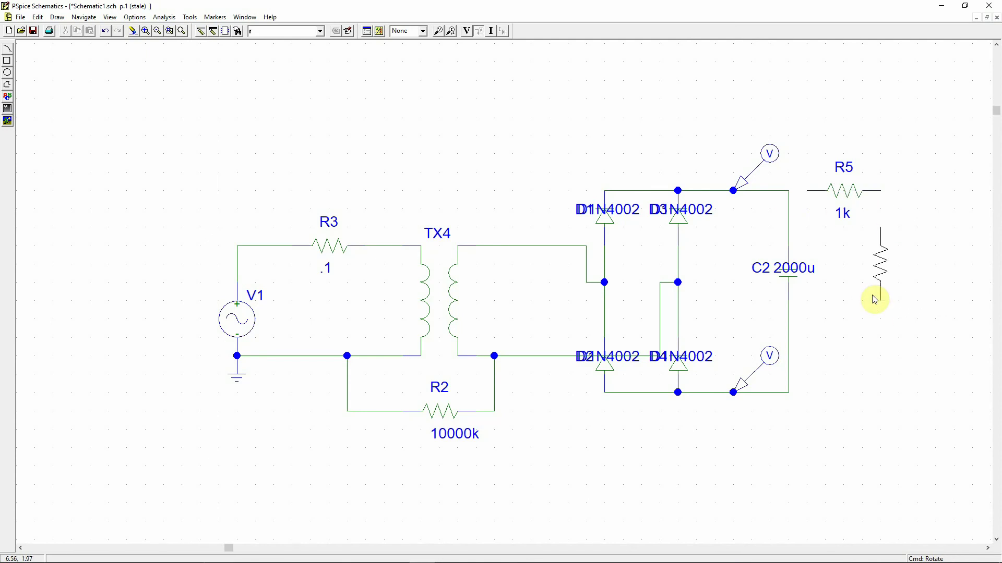
click(970, 331)
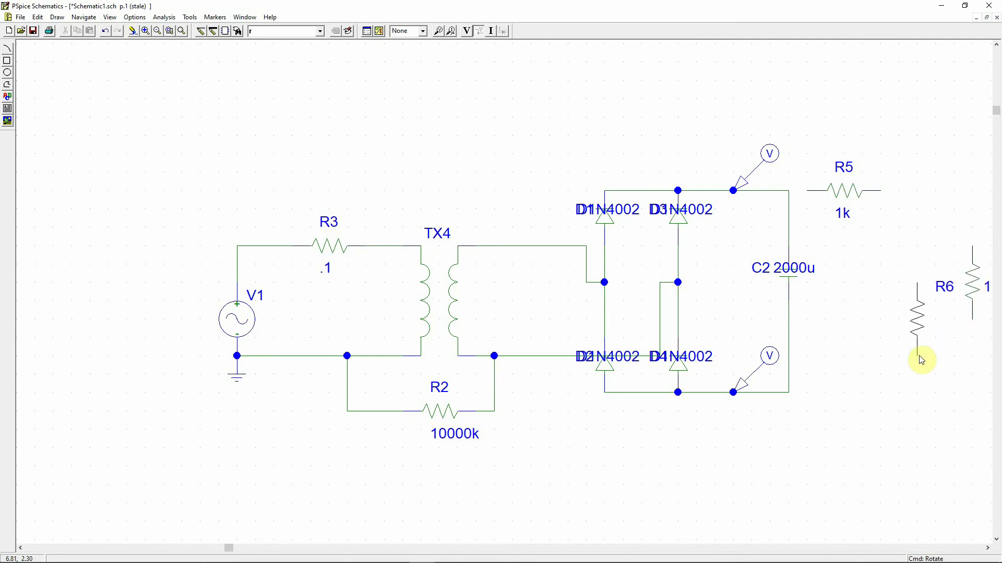
Place a DbreakZ Zener diode vertically between the new horizontal resistor R5 and vertical resistor R6, with its cathode upward
click(285, 30)
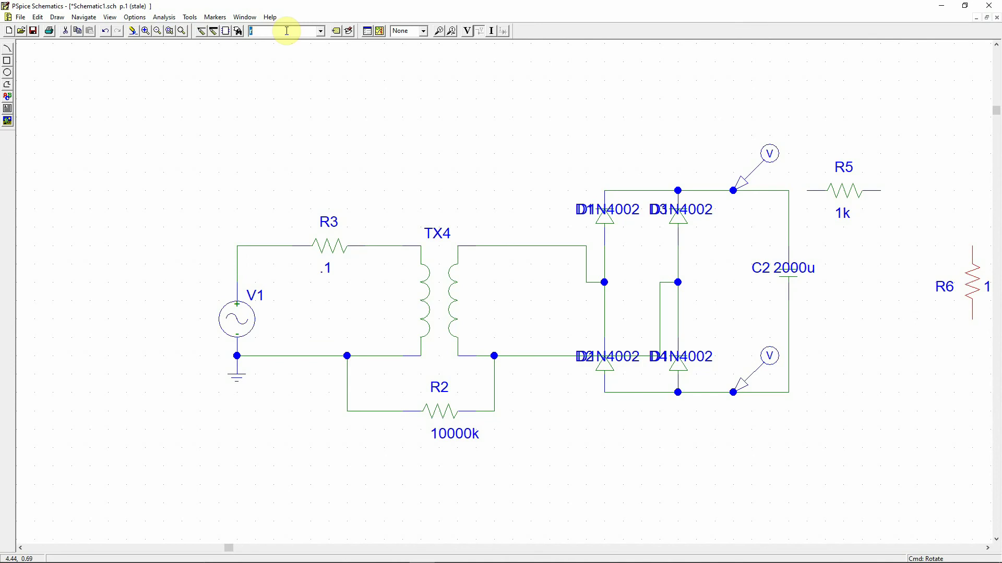
click(321, 32)
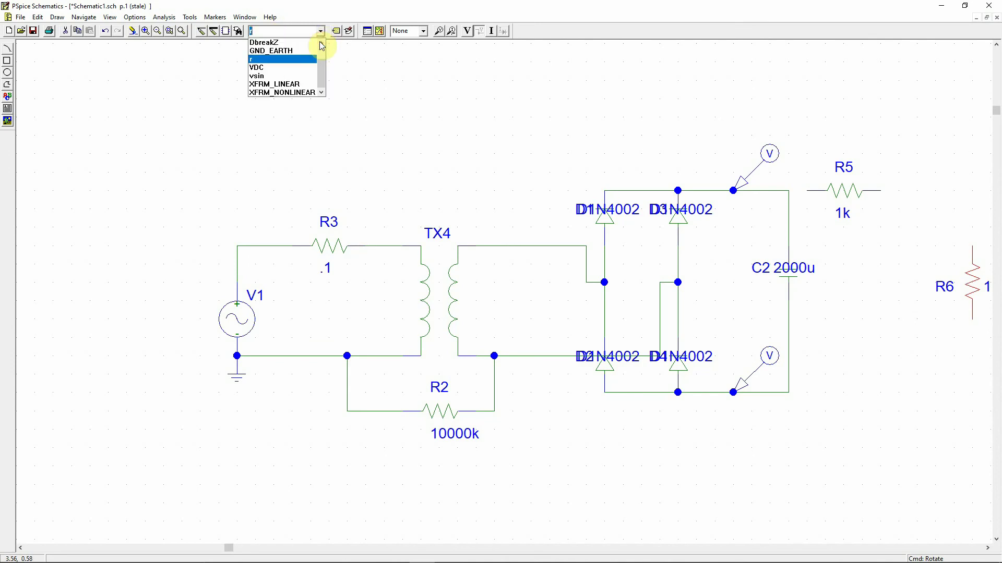
click(290, 42)
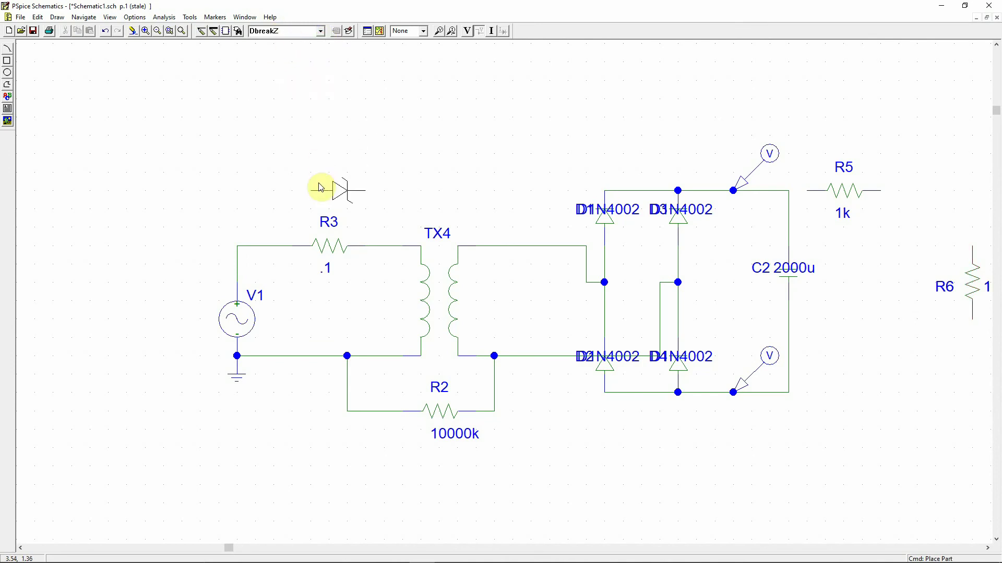
click(917, 307)
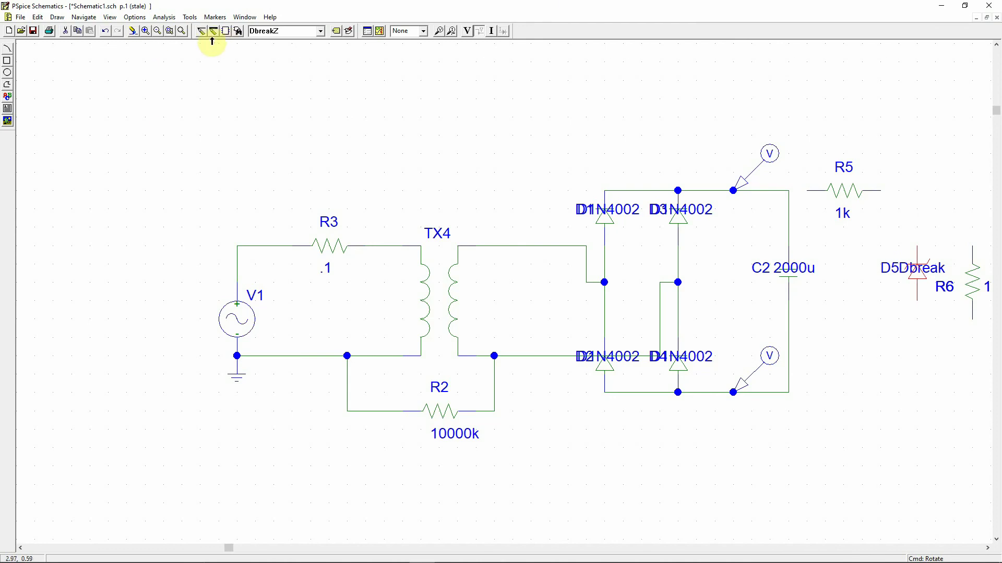
Wire the Zener diode's cathode to R5 and its anode to C2's lower node, and connect R5's other end to C2's upper node
click(203, 32)
click(917, 248)
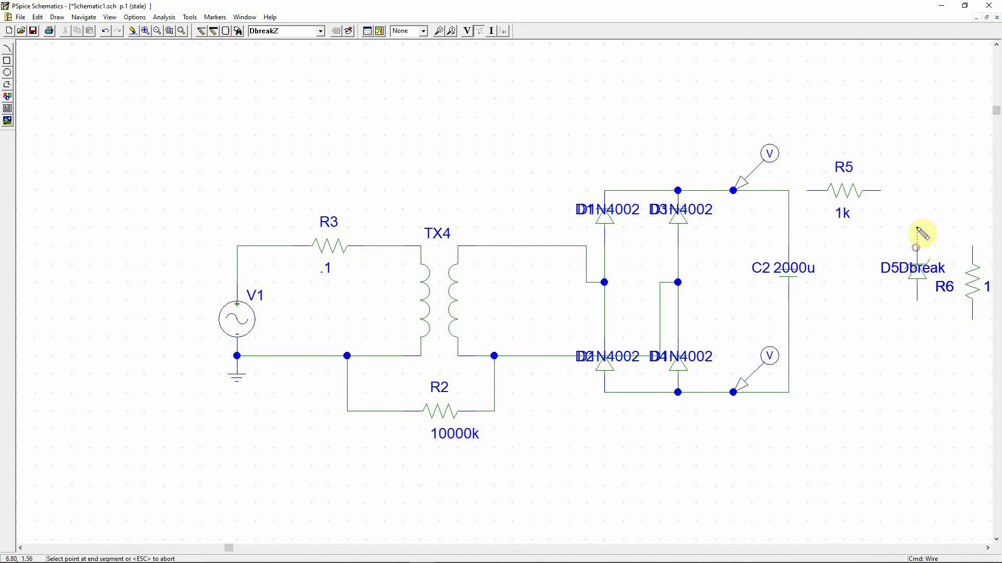
click(893, 192)
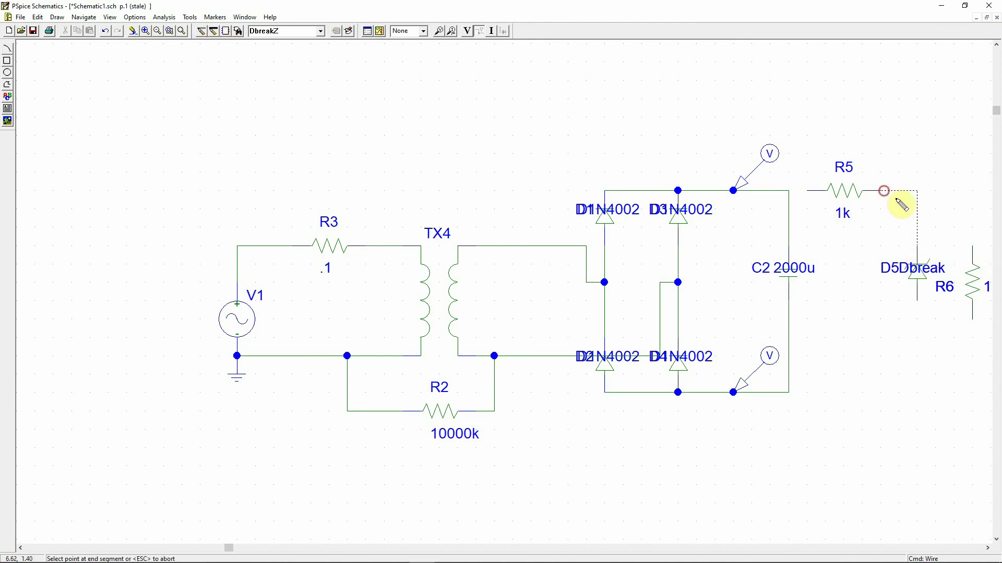
click(918, 302)
click(788, 392)
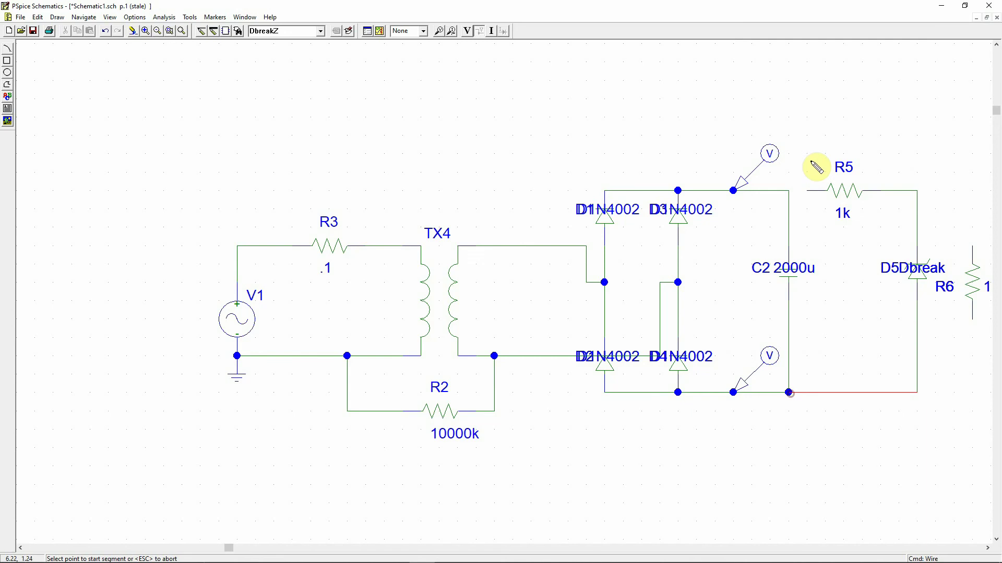
click(810, 191)
click(788, 190)
Wire resistor R6 in parallel with Zener diode D5, joining its ends to the diode's upper and lower nodes
click(914, 190)
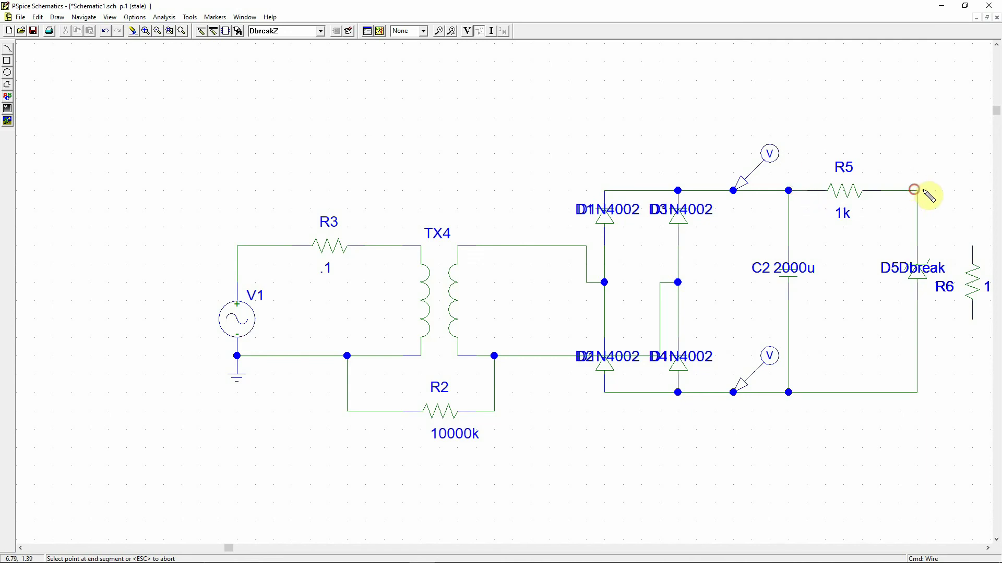
click(972, 250)
click(974, 319)
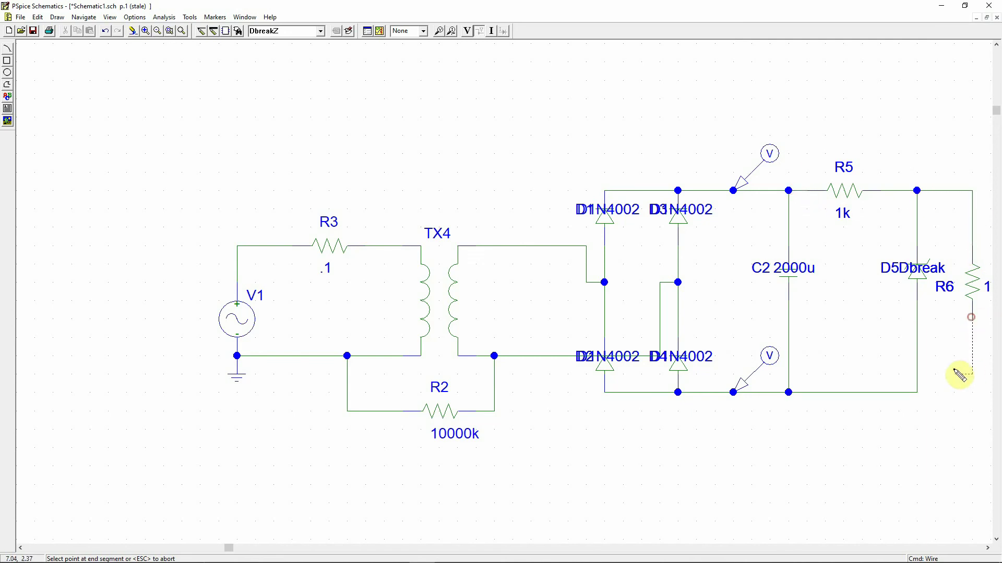
click(917, 392)
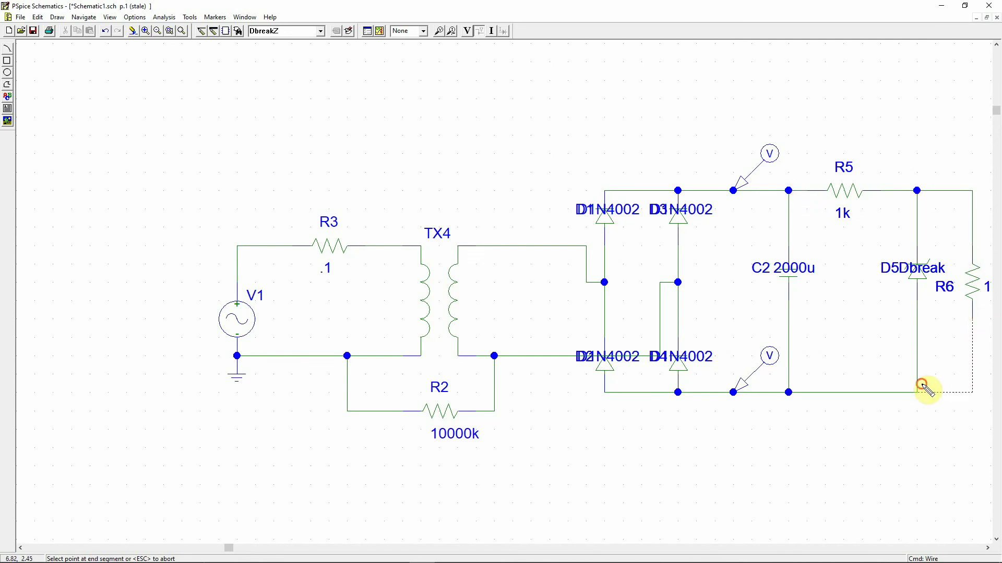
click(169, 31)
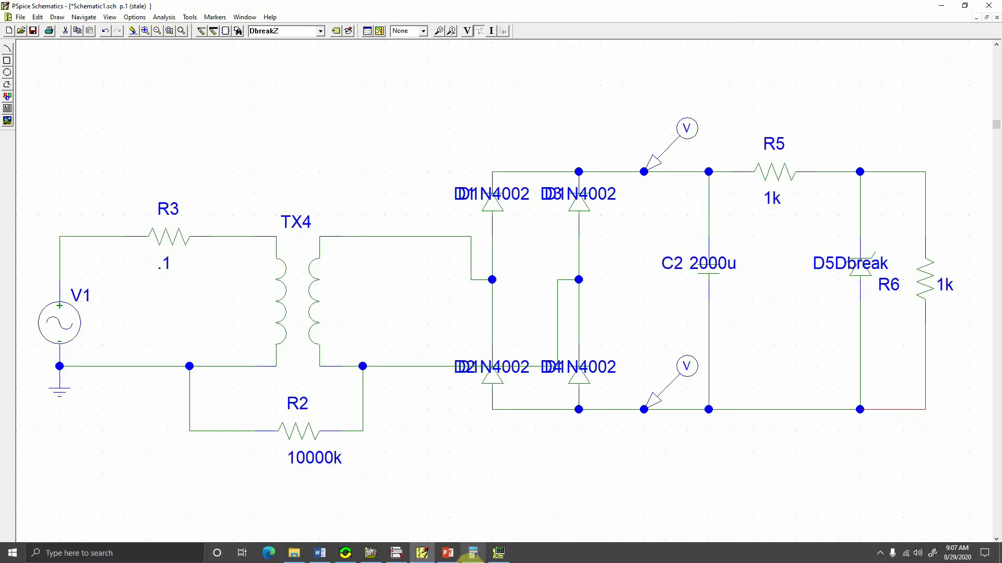
Switch to PowerPoint and open the Practical Example (a) slide
click(448, 553)
click(43, 188)
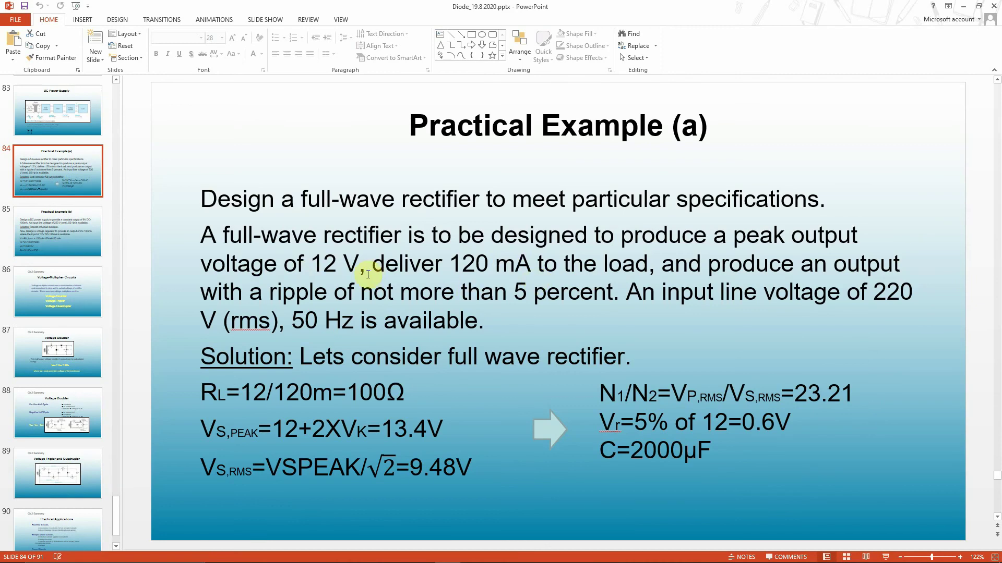
Review the 12 V, 120 mA rectifier specification in Practical Example (a) and compare it with the Practical Example (b) slide
click(469, 266)
click(303, 263)
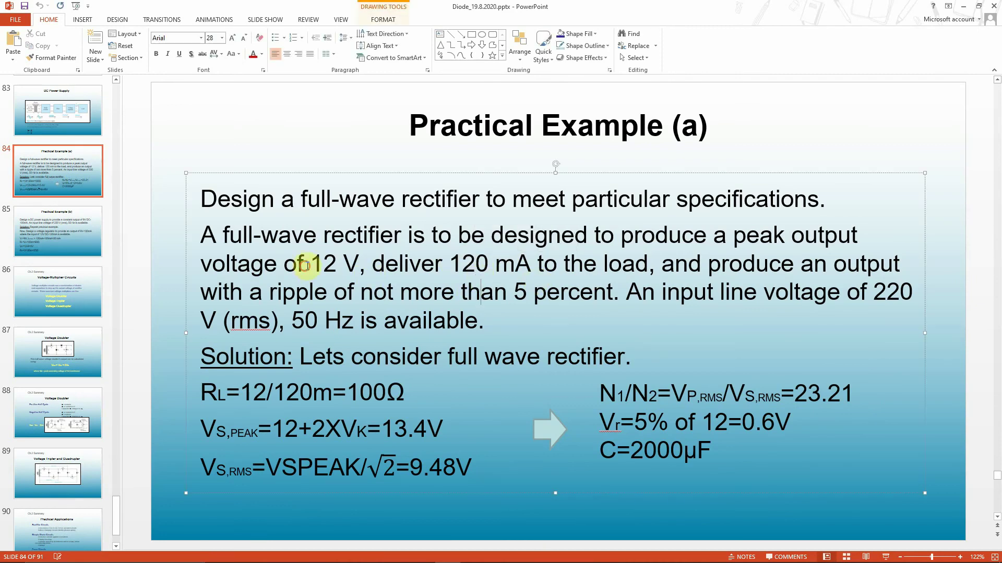
drag(448, 271, 493, 266)
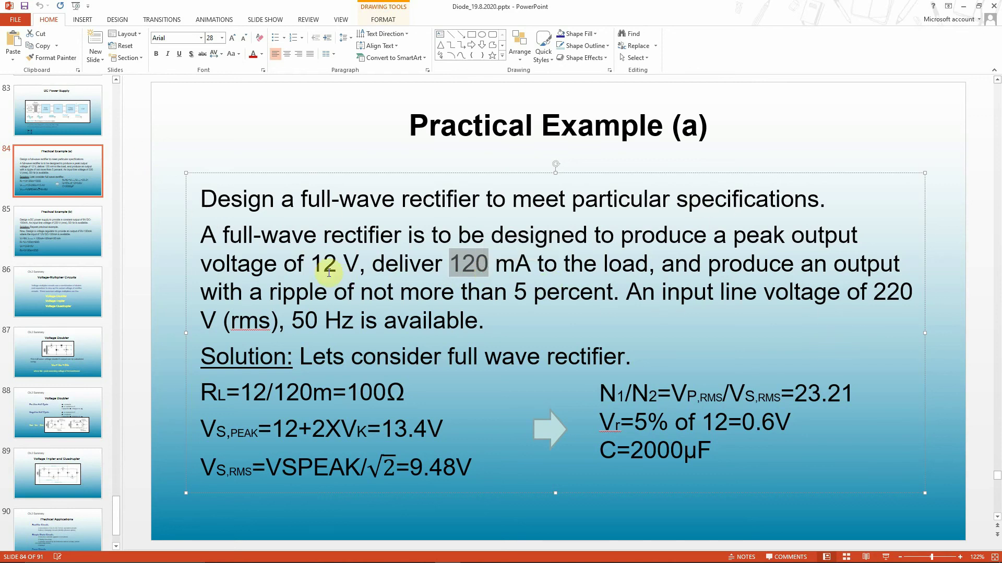
click(49, 250)
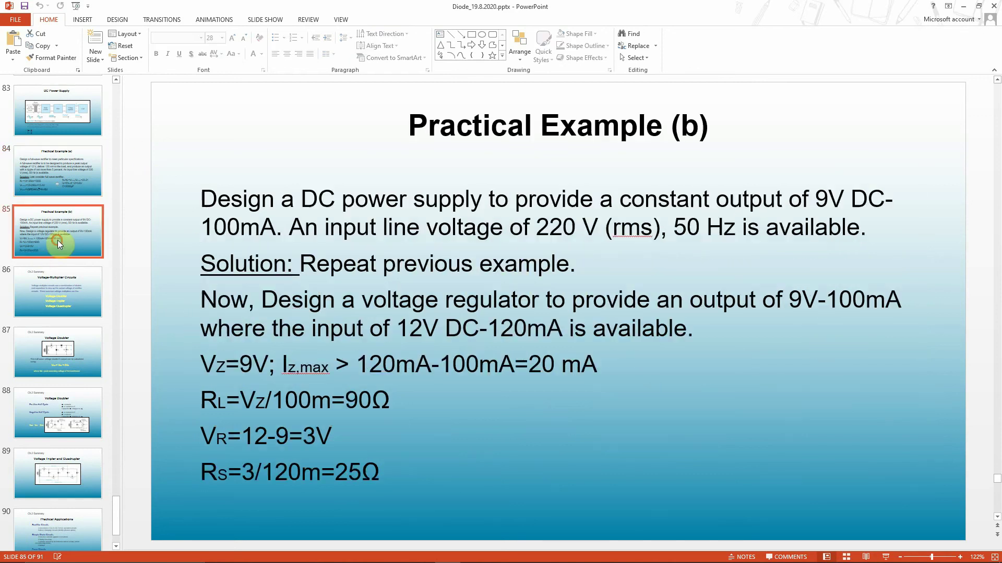
click(61, 181)
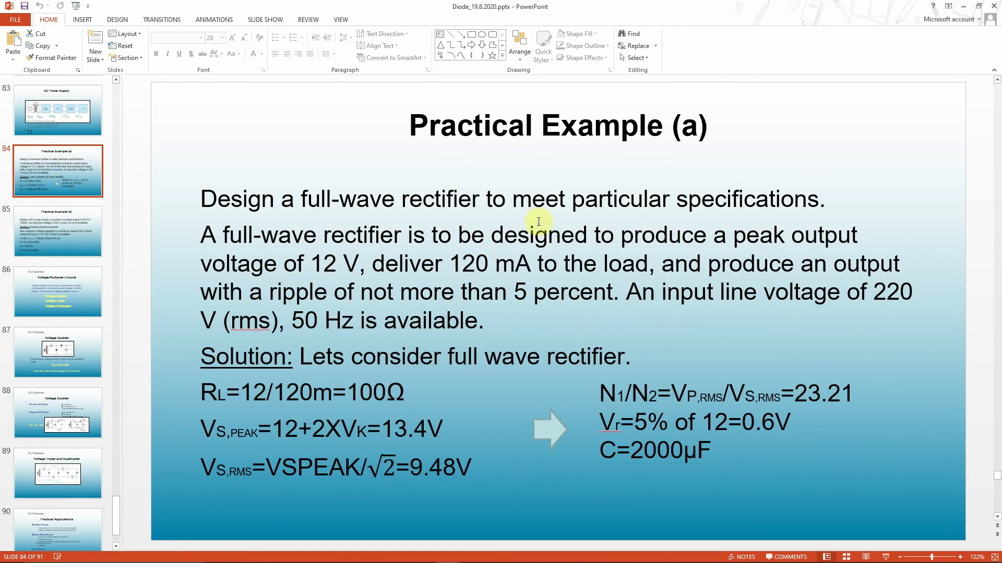
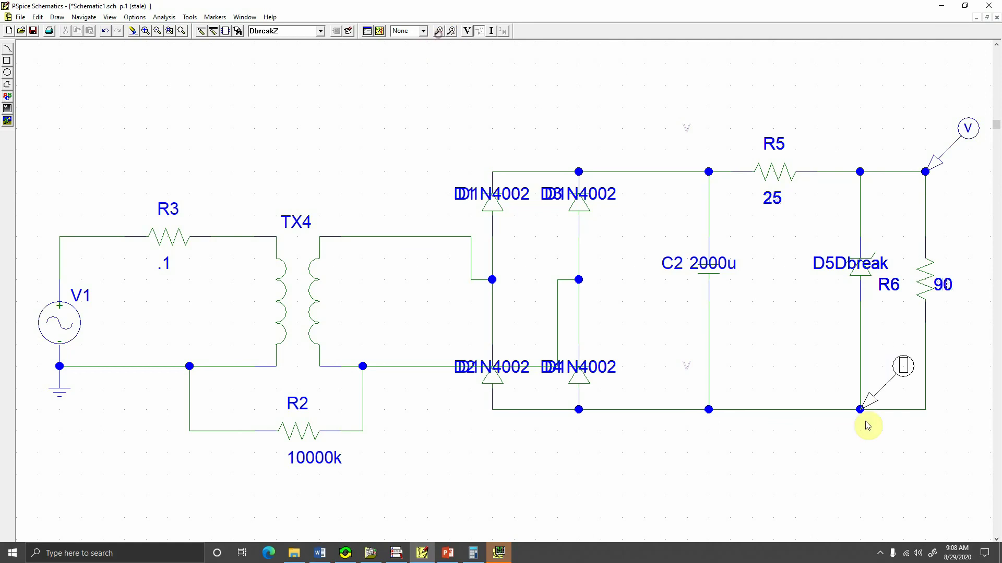
Place a voltage marker on R6's lower node, and save and simulate the schematic
click(925, 410)
click(511, 557)
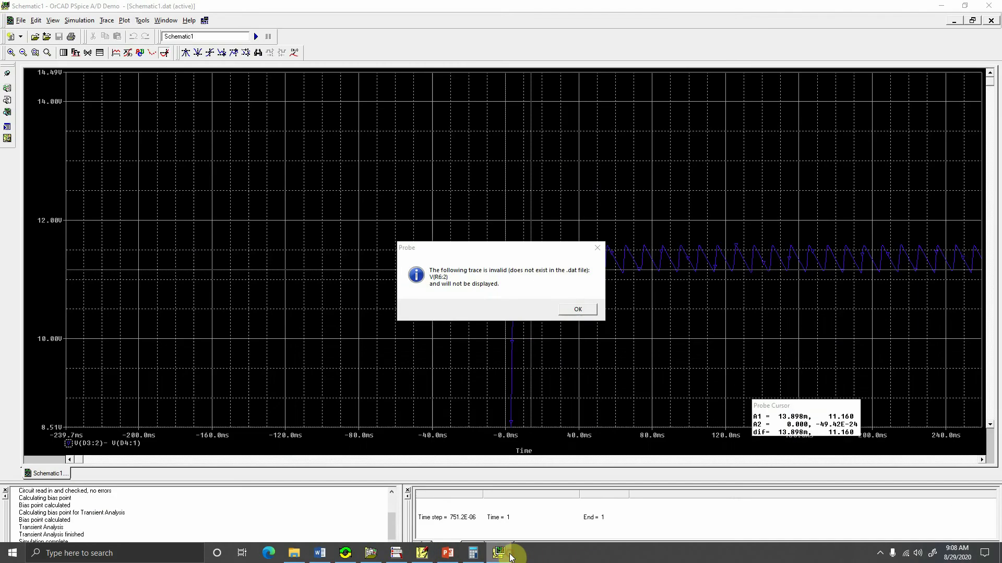
click(579, 308)
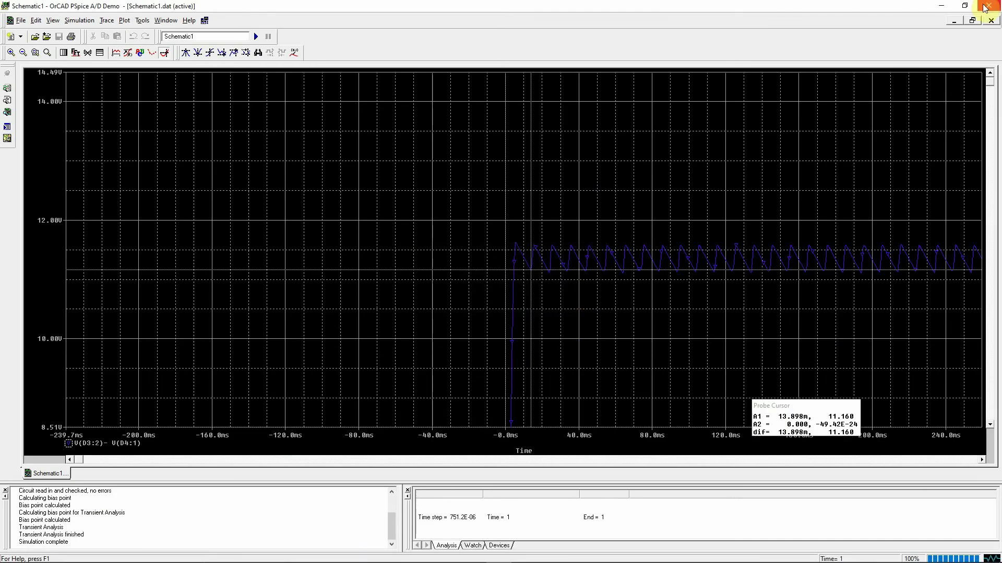
key(alt+Tab)
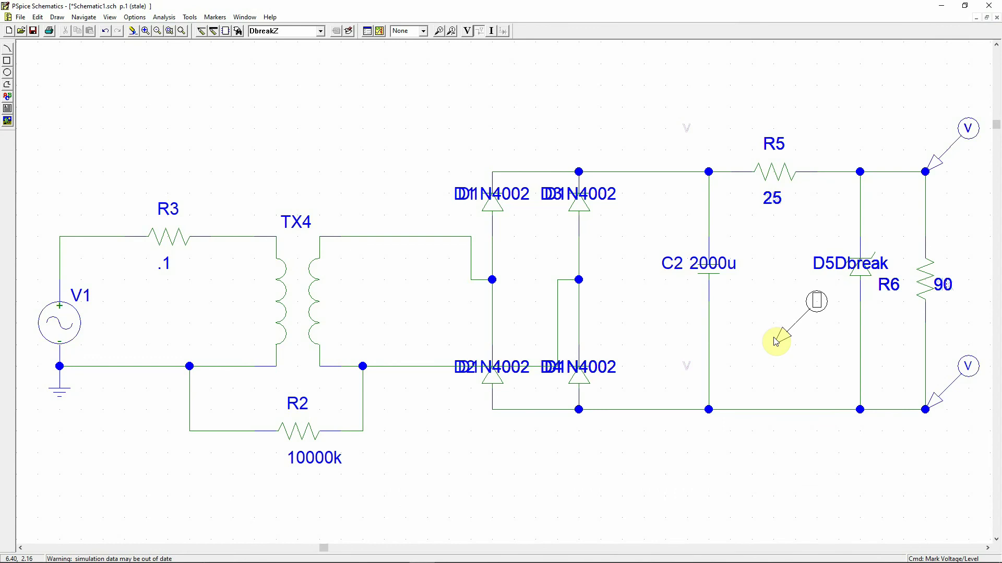
click(33, 30)
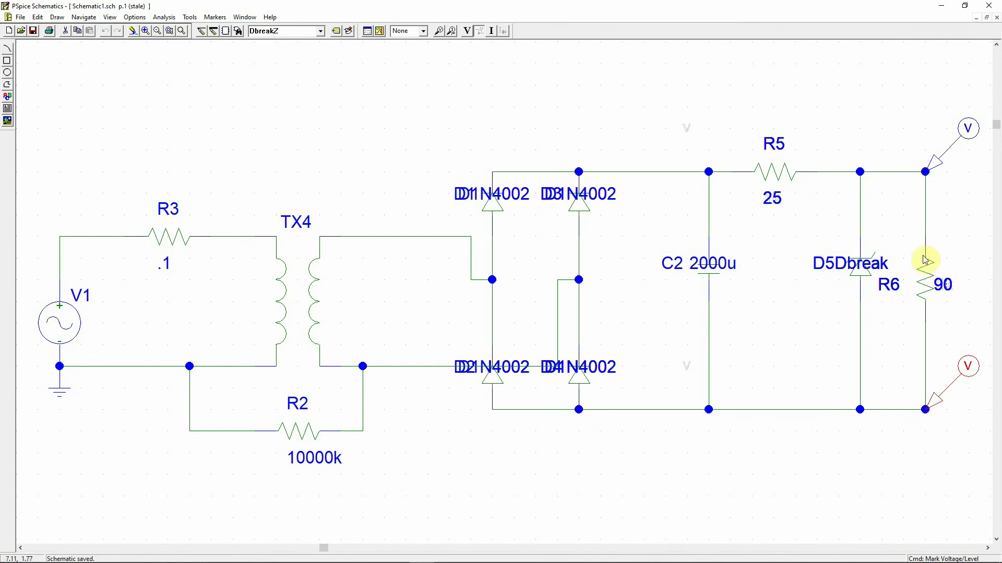
click(379, 31)
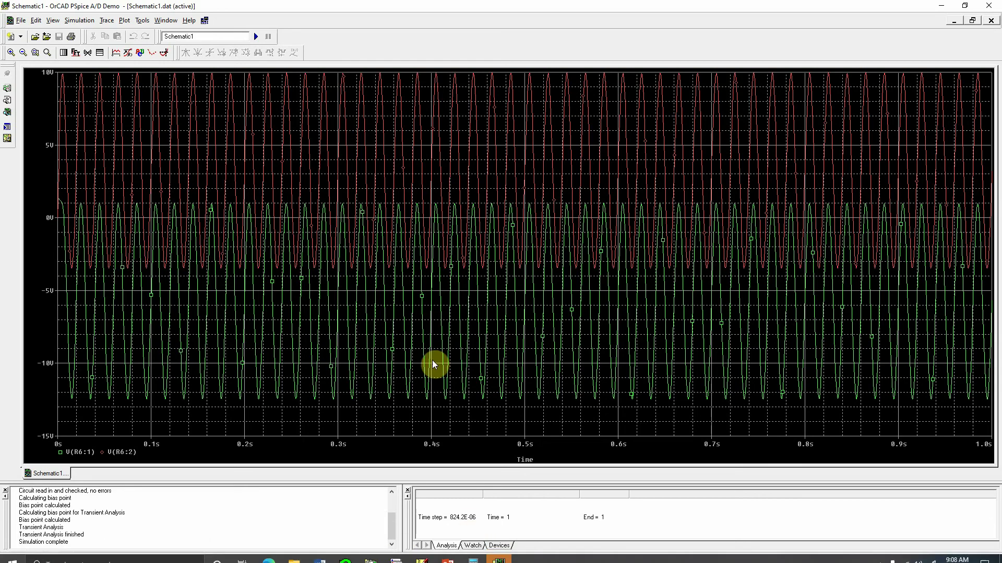
Add the trace V(R6:1) - V(R6:2) to the plot, with currents hidden from the variable list
click(116, 54)
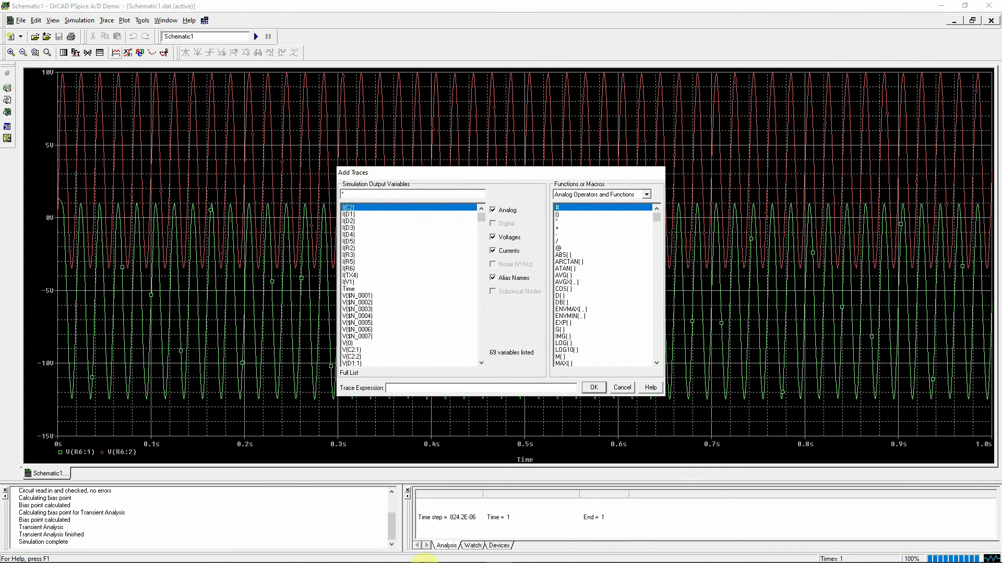
mouse_move(421, 561)
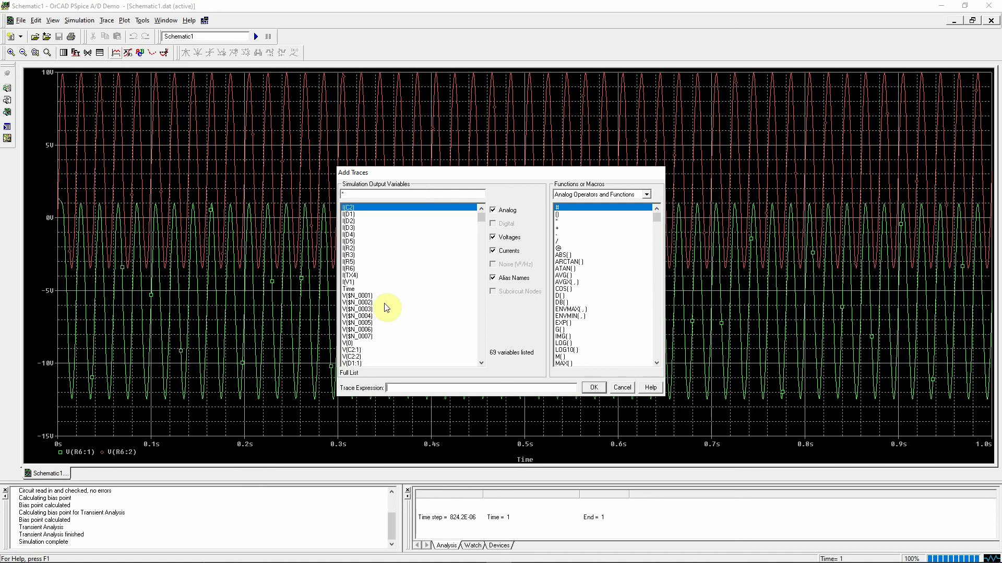
click(507, 278)
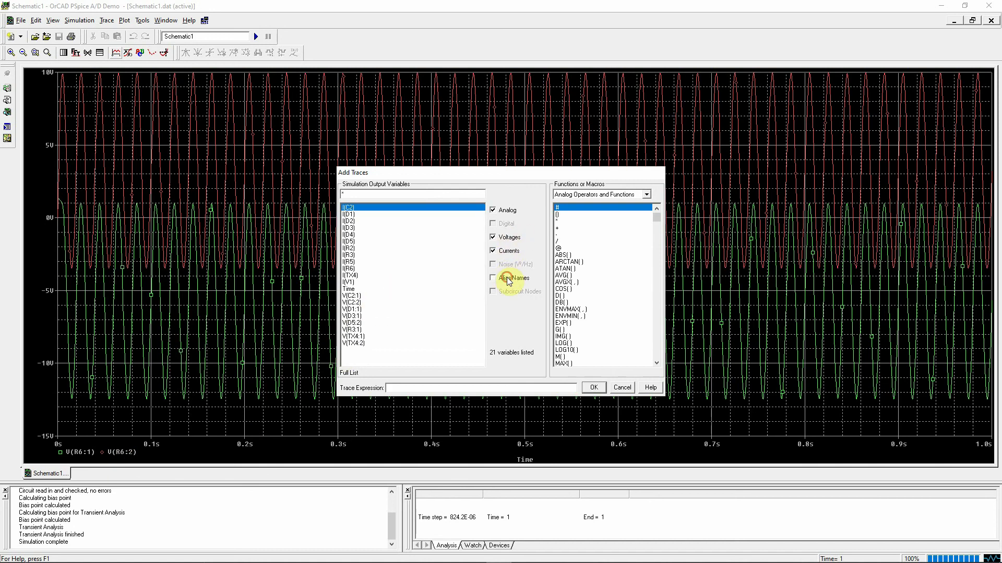
click(505, 251)
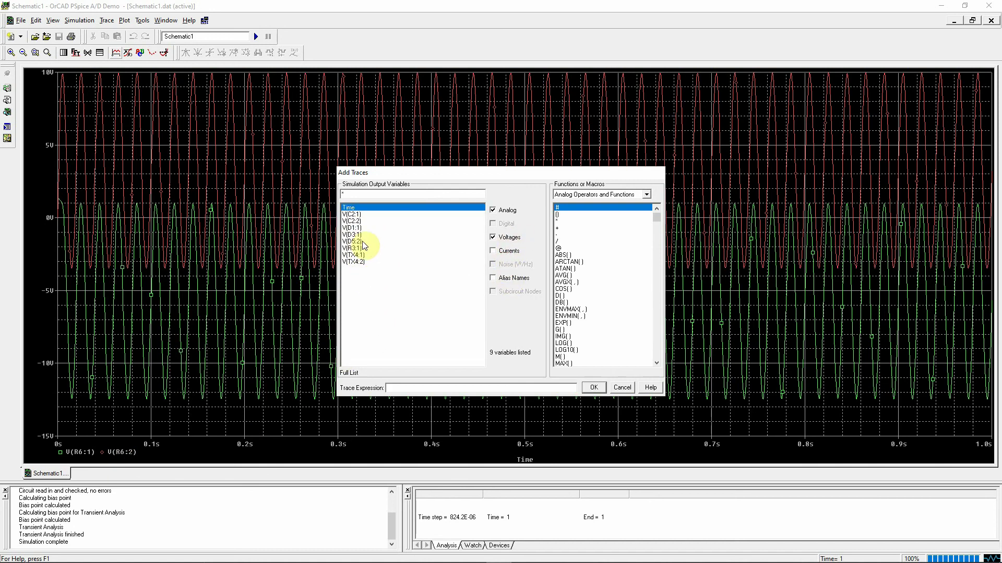
click(505, 283)
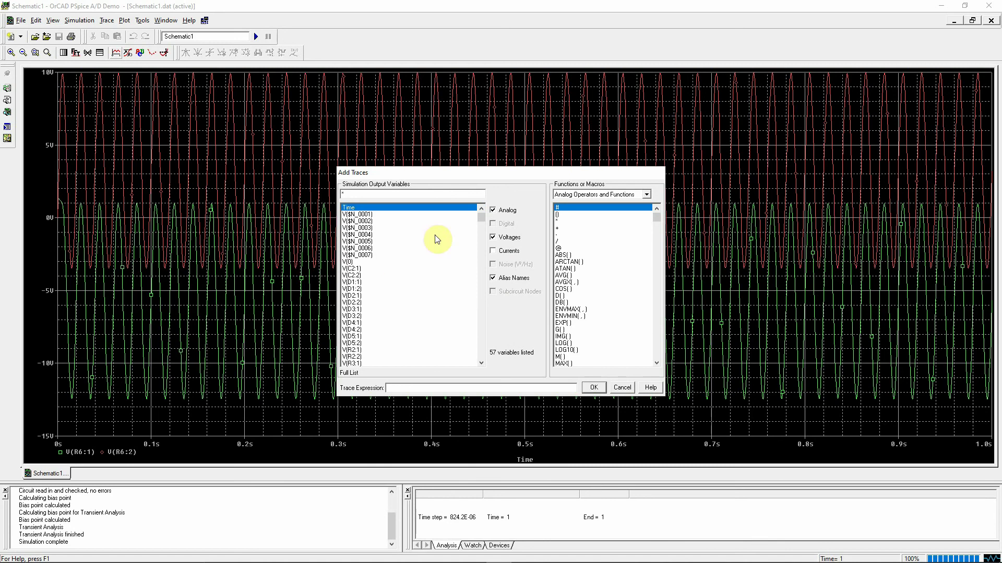
drag(481, 220, 481, 267)
click(386, 309)
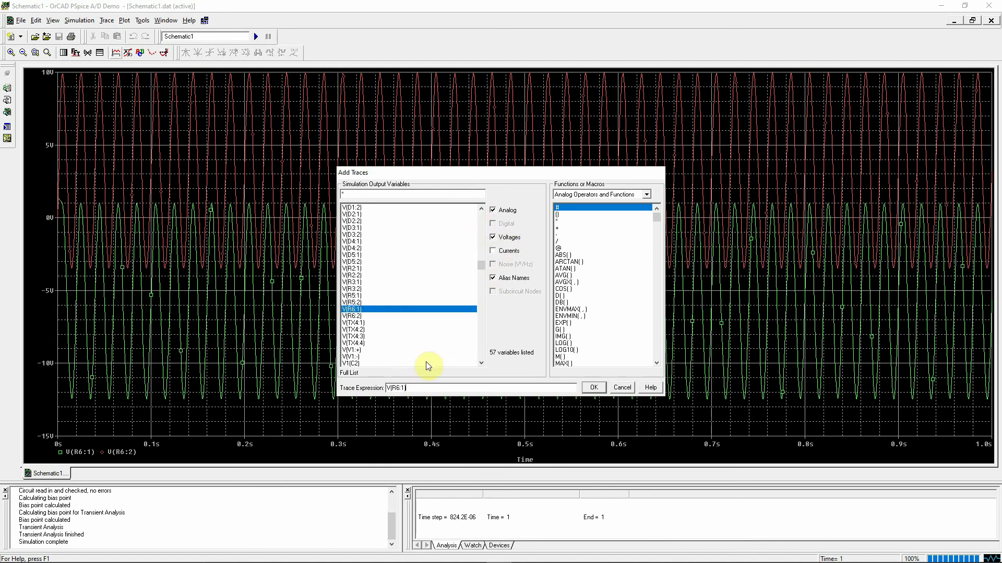
click(559, 234)
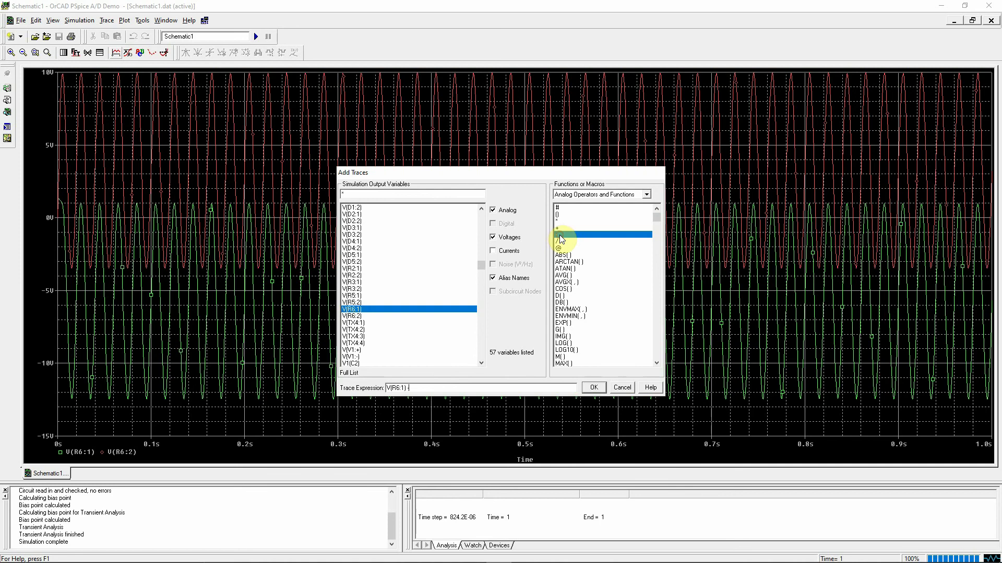
click(362, 316)
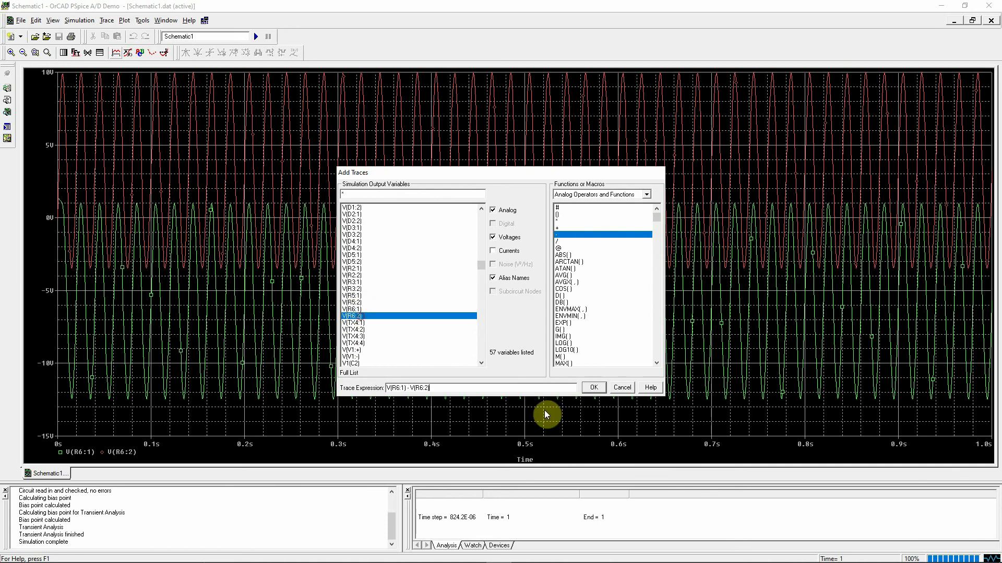
click(595, 389)
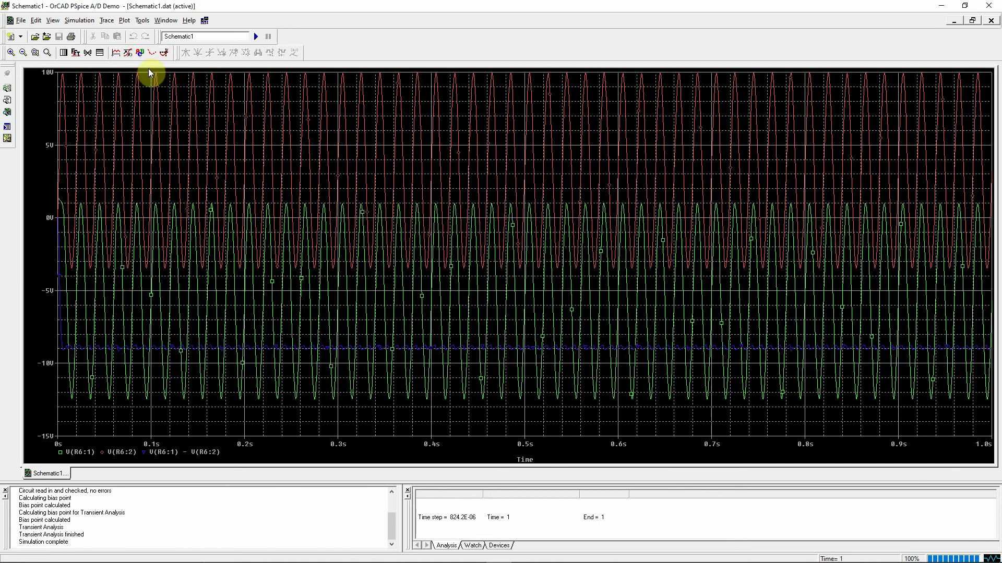
Change the difference trace's expression to -V(R6:1) + V(R6:2) and delete the separate V(R6:1) and V(R6:2) traces
click(128, 52)
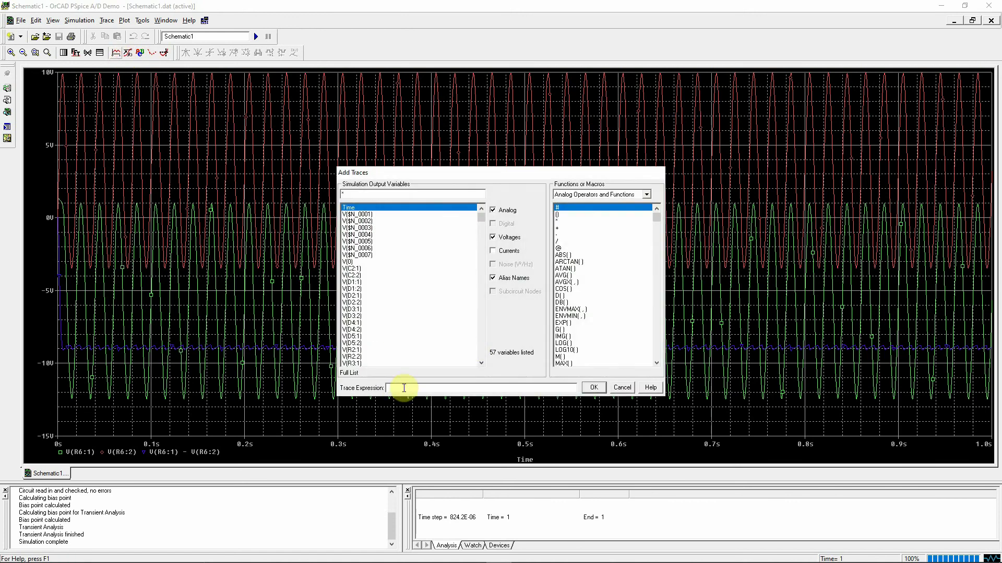
click(621, 387)
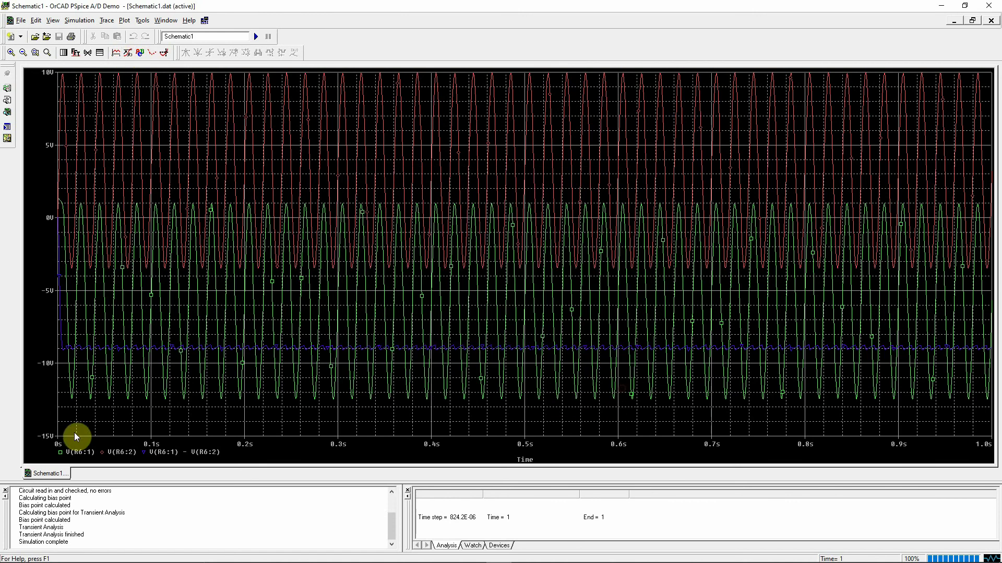
double_click(177, 454)
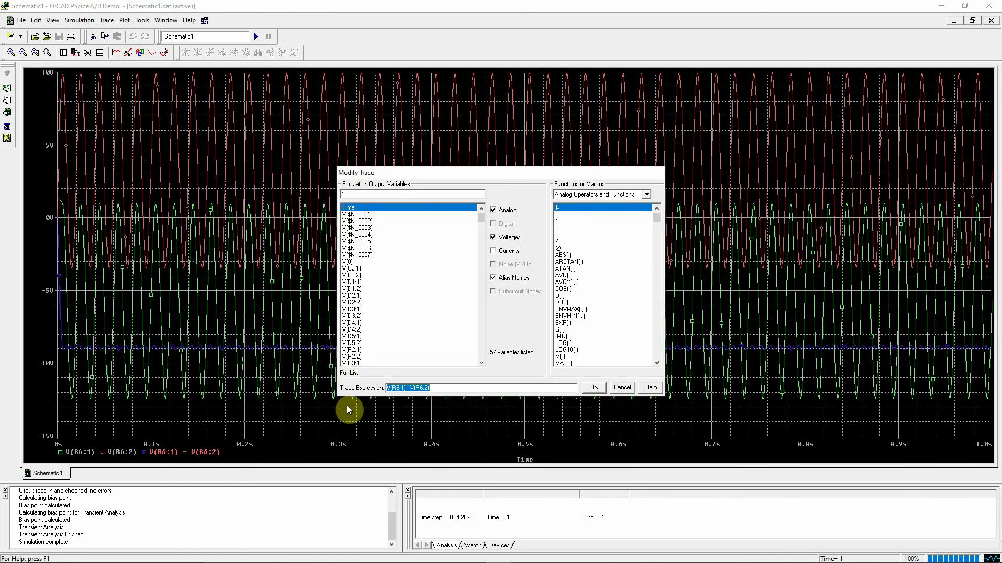
click(387, 388)
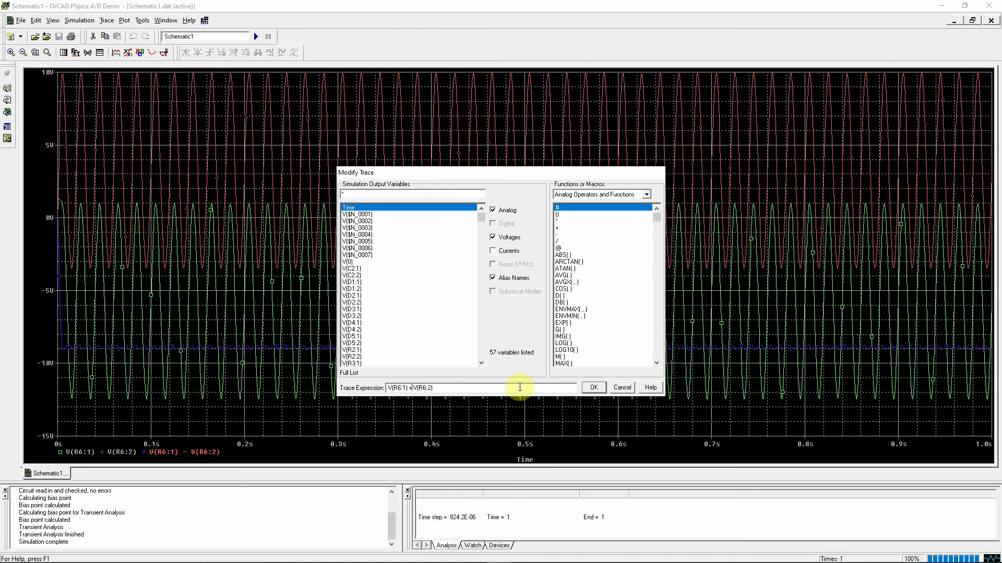
click(593, 387)
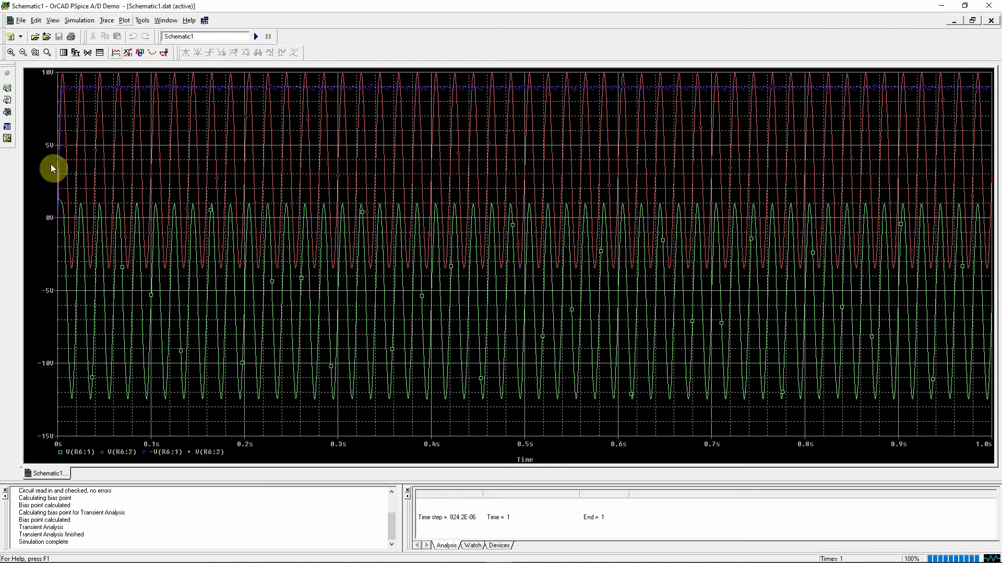
key(Delete)
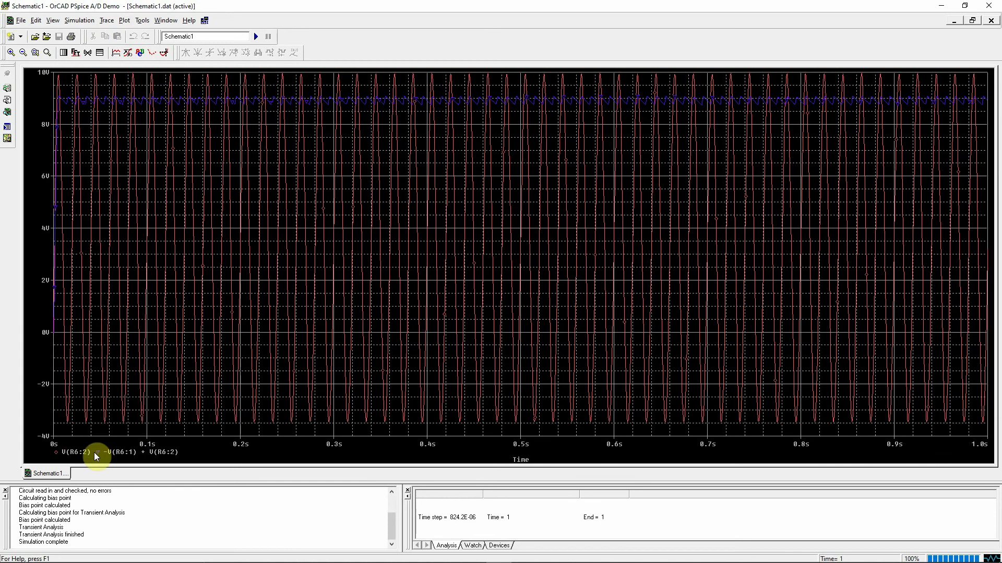
key(Delete)
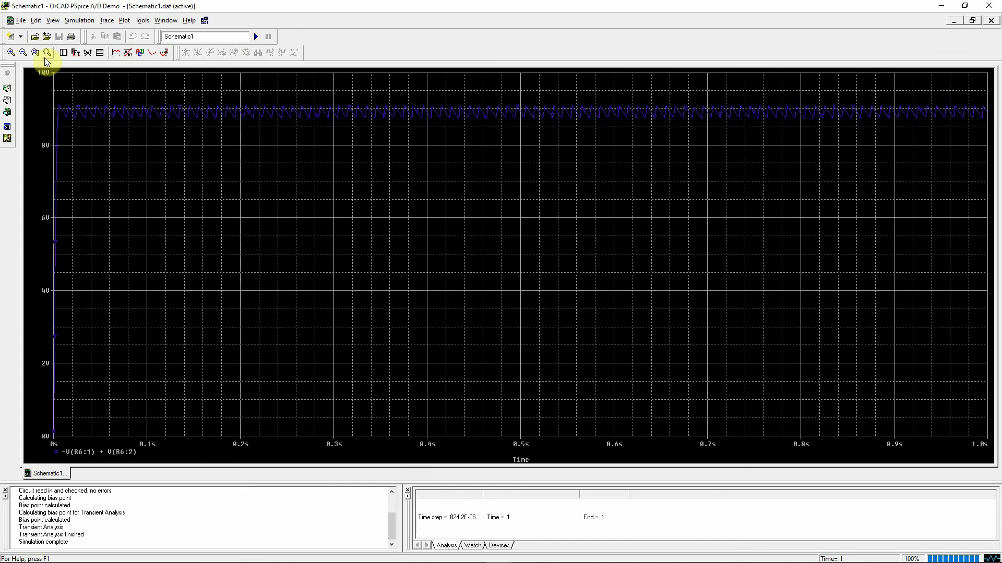
Zoom in on the start of the output ripple near 9 V and turn on the probe cursor
click(10, 52)
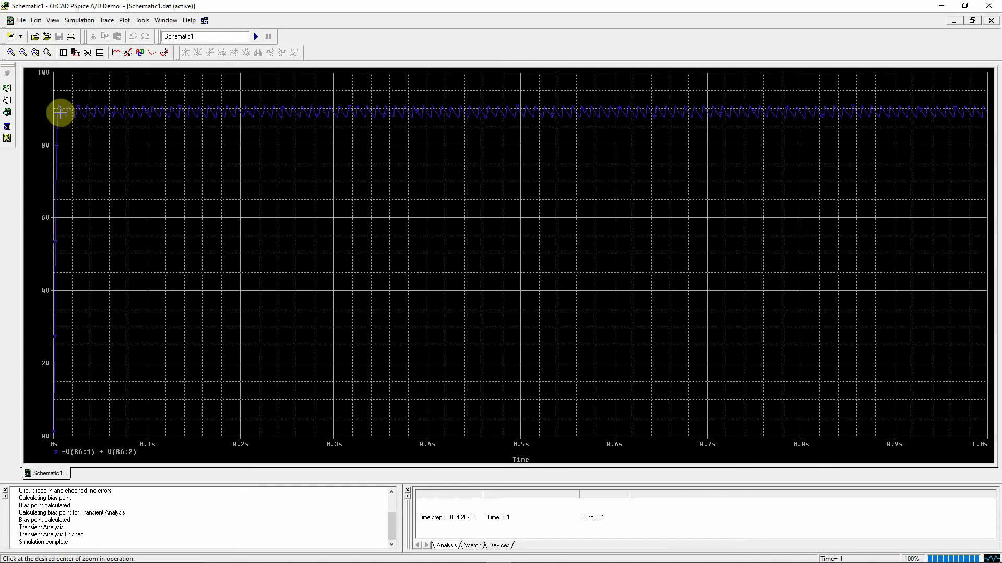
click(60, 112)
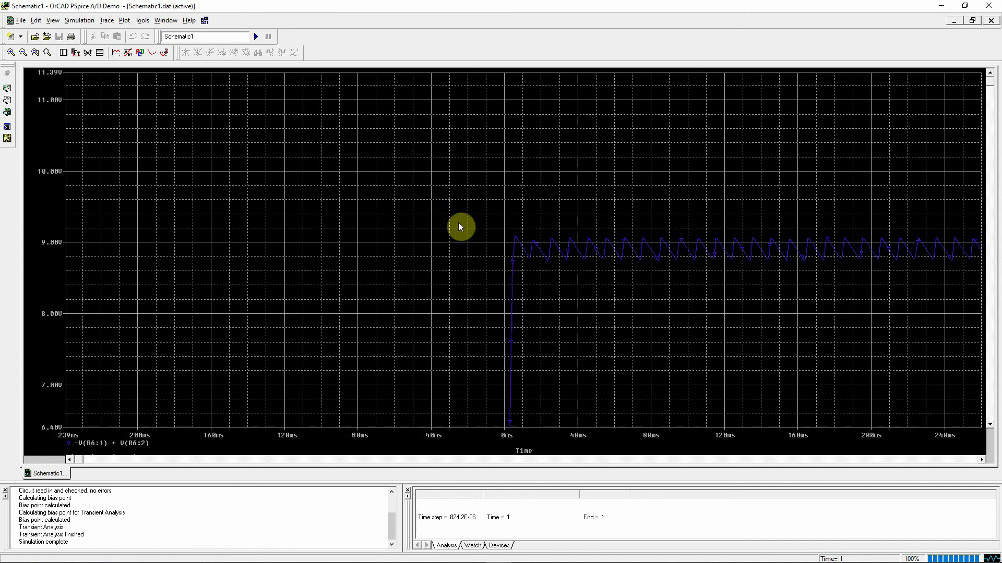
click(164, 53)
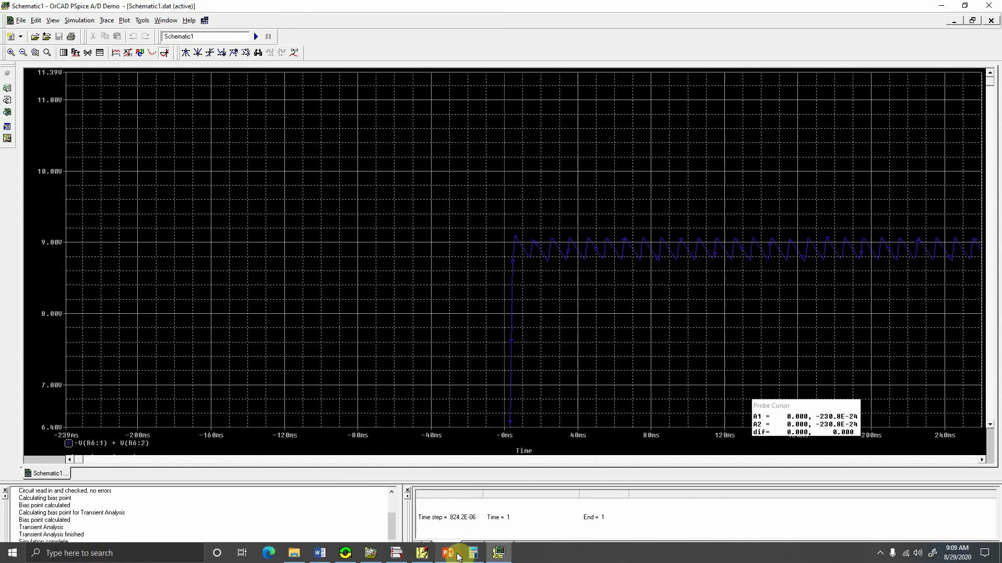
Switch to PowerPoint and check the required 9V DC and 100mA output in Practical Example (b), then return to the simulation plot
click(448, 560)
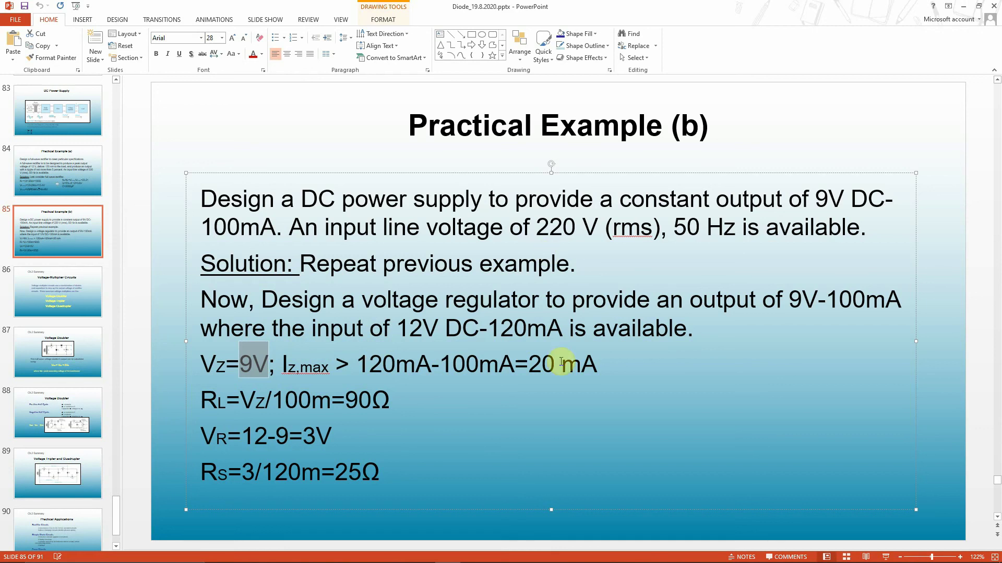
drag(816, 199, 843, 199)
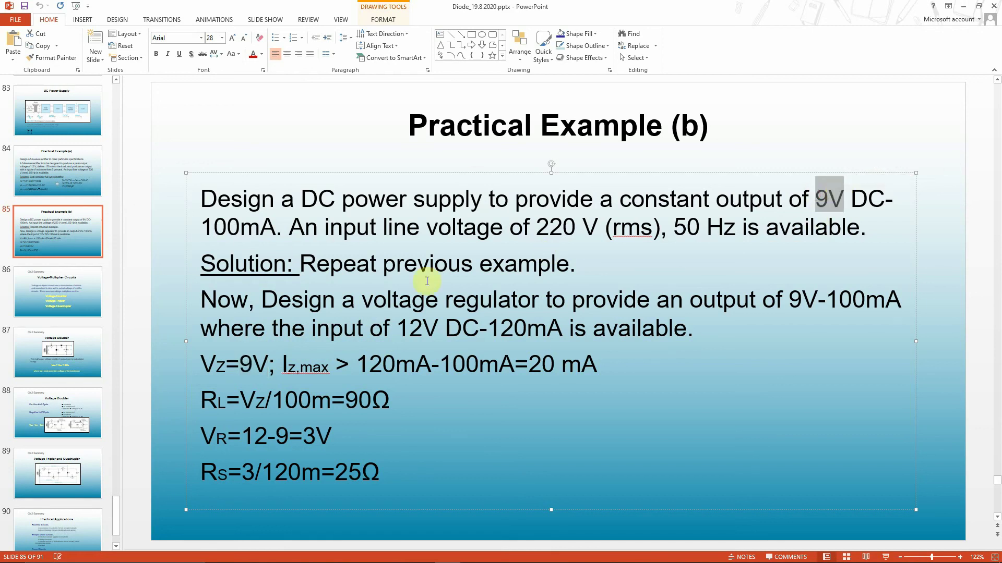
drag(200, 226, 275, 227)
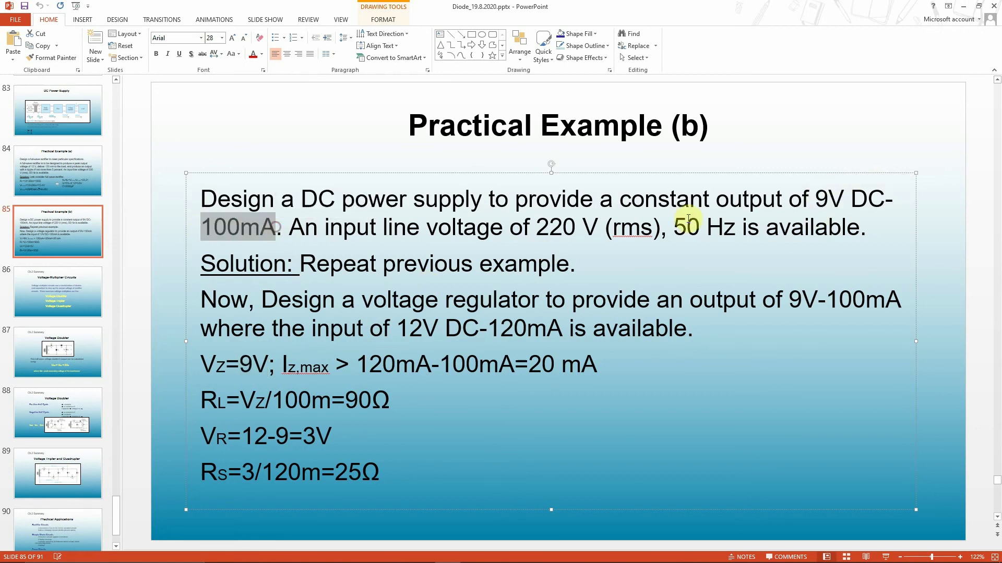
click(961, 6)
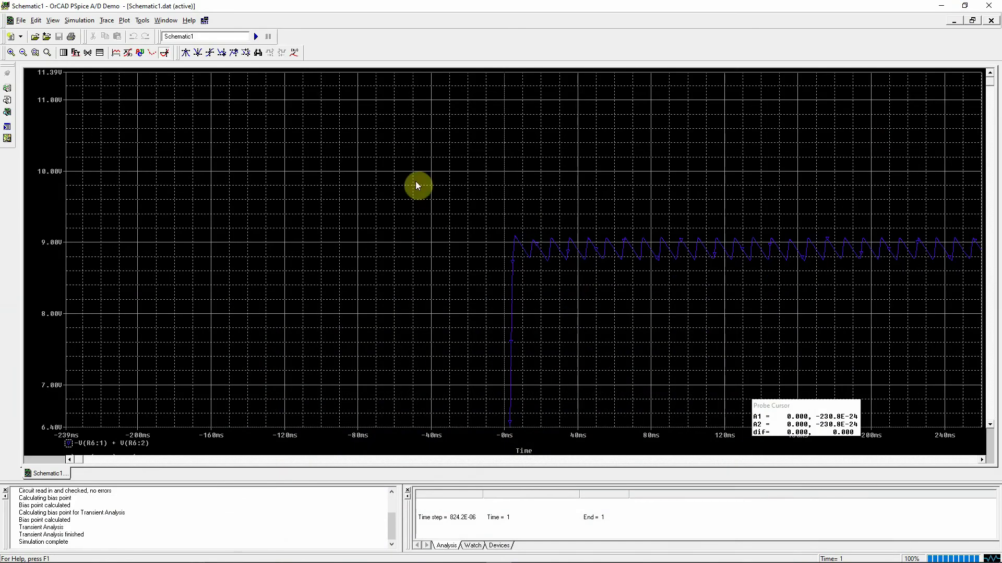
Restart the probe cursor and position it on the first ripple after startup to read the regulated output voltage
click(164, 52)
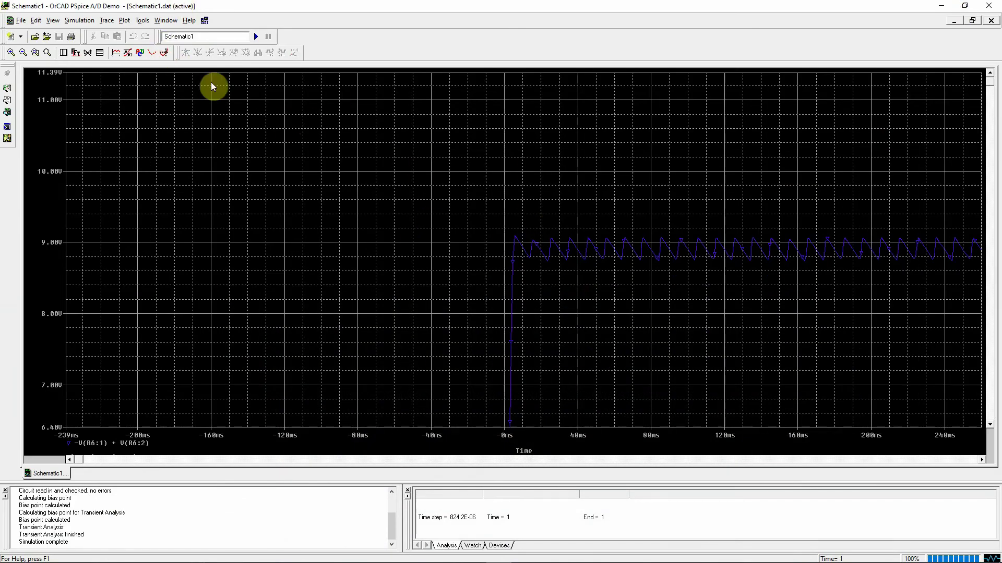
click(165, 52)
drag(532, 245, 522, 247)
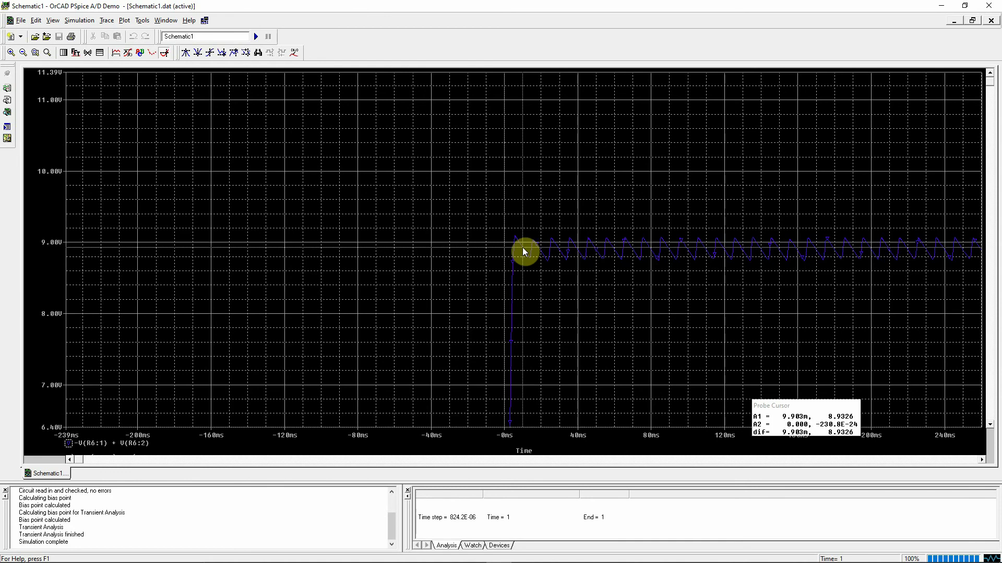
Read the output voltage at the first ripple peak and on its falling slope with the cursor, and close the plot
drag(521, 248, 515, 243)
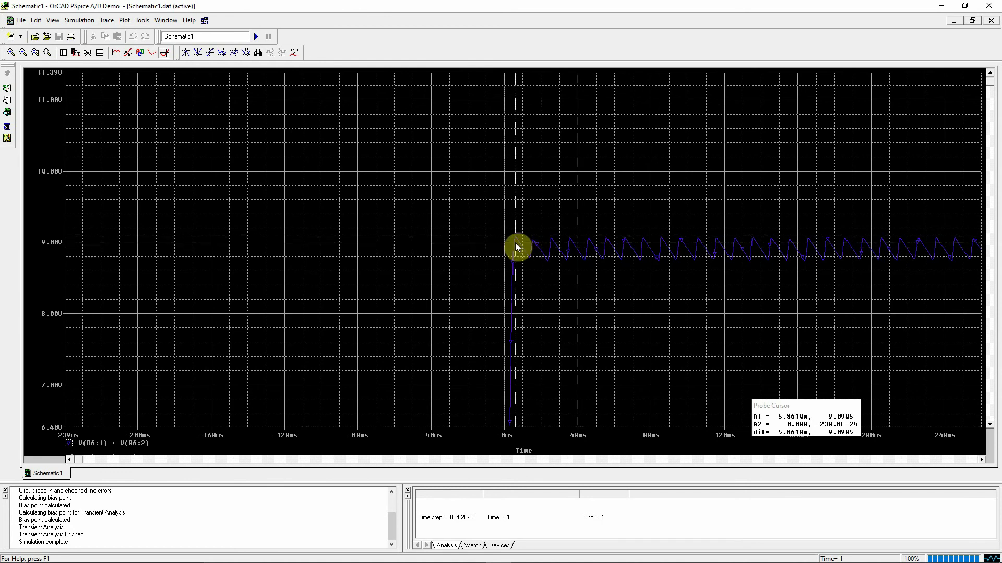
drag(515, 243, 521, 249)
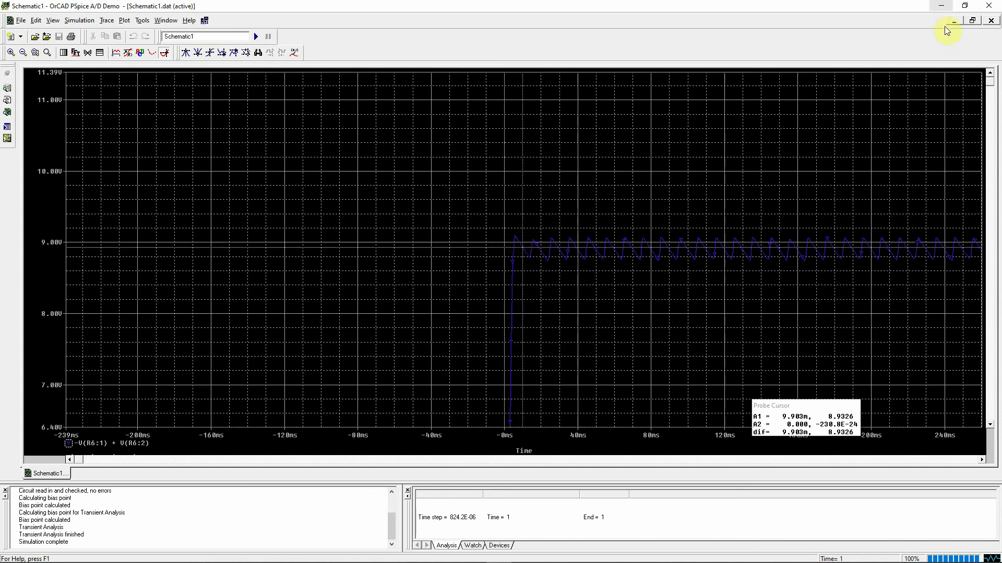
click(942, 6)
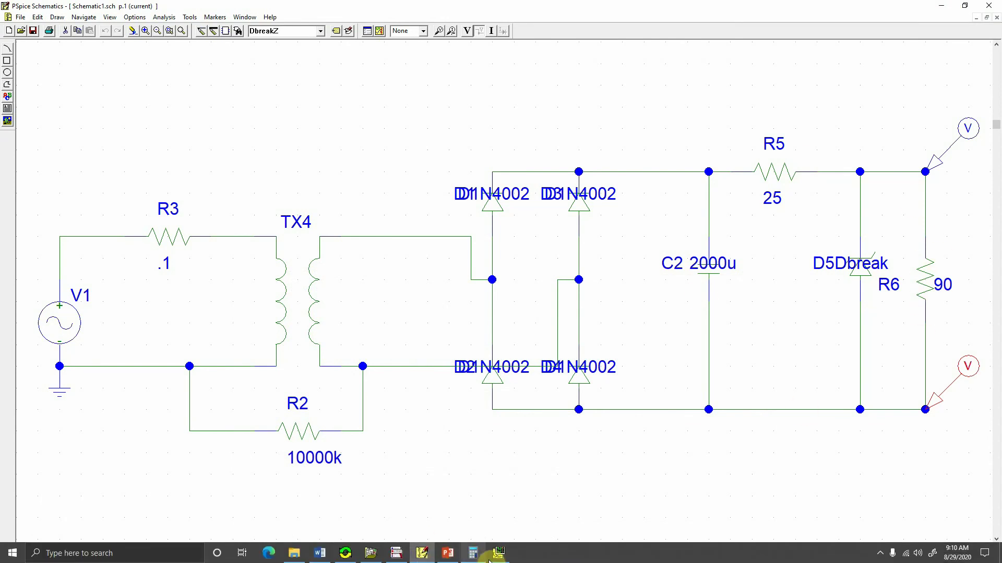
click(474, 556)
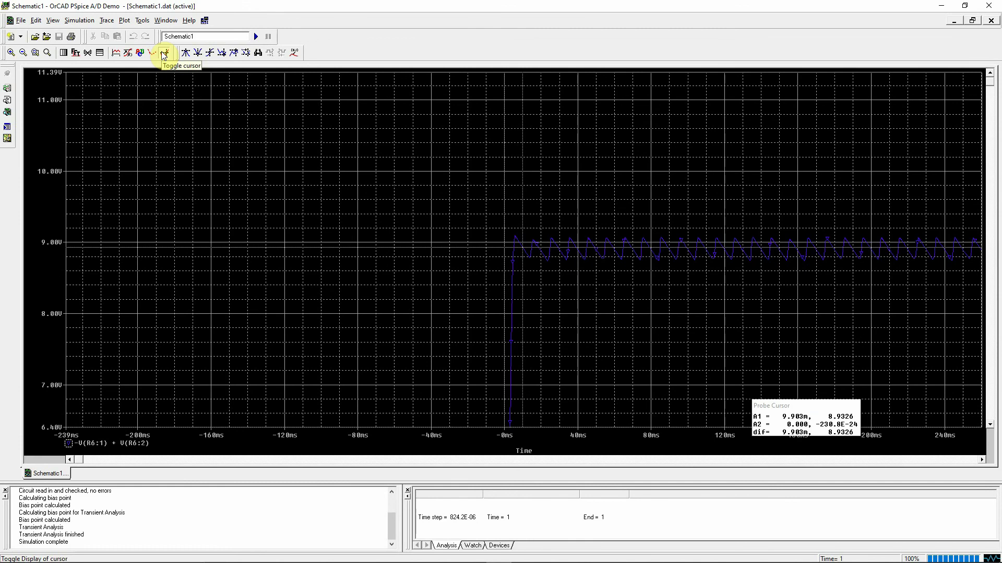
click(988, 6)
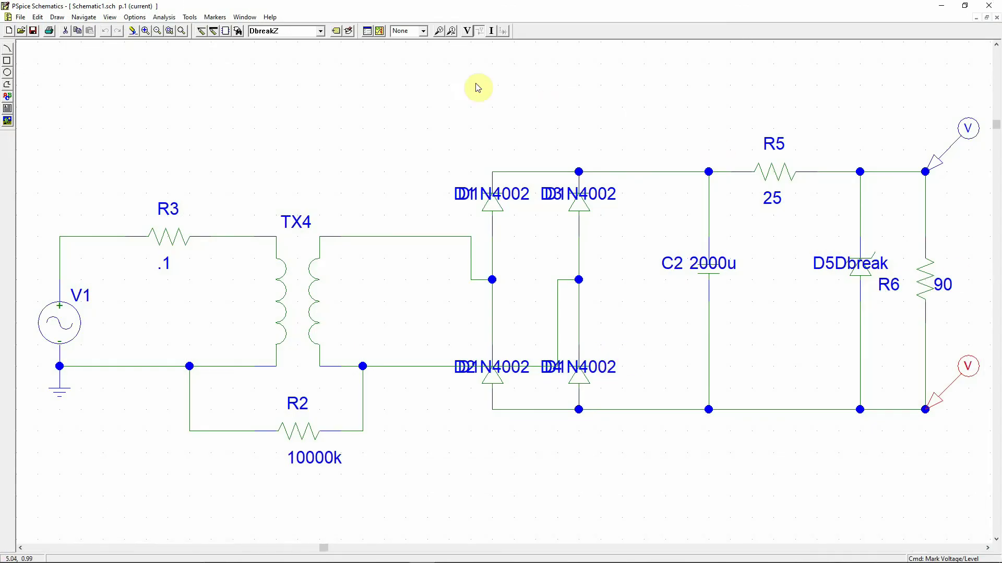
Place a current marker on the upper pin of load resistor R6
click(452, 34)
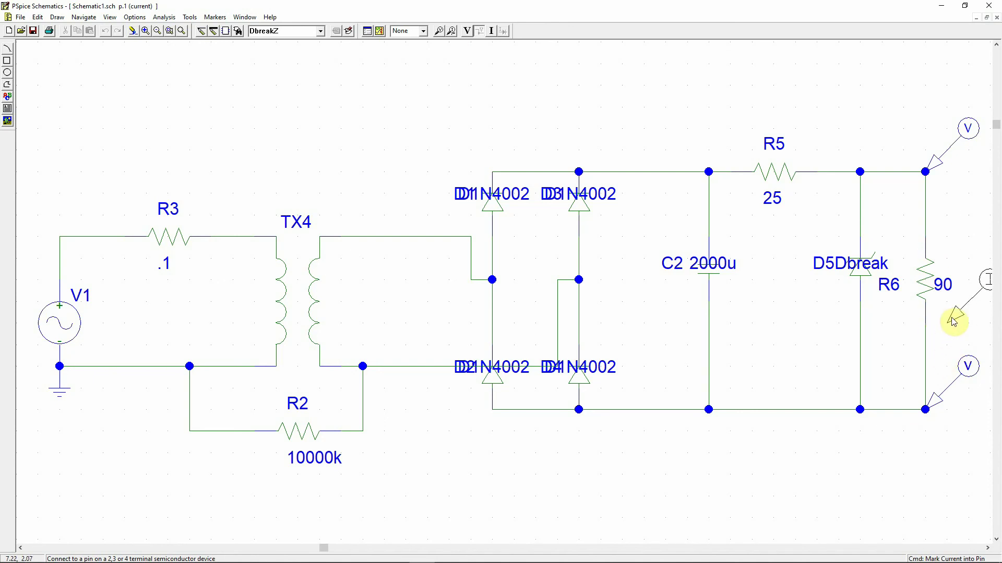
click(142, 32)
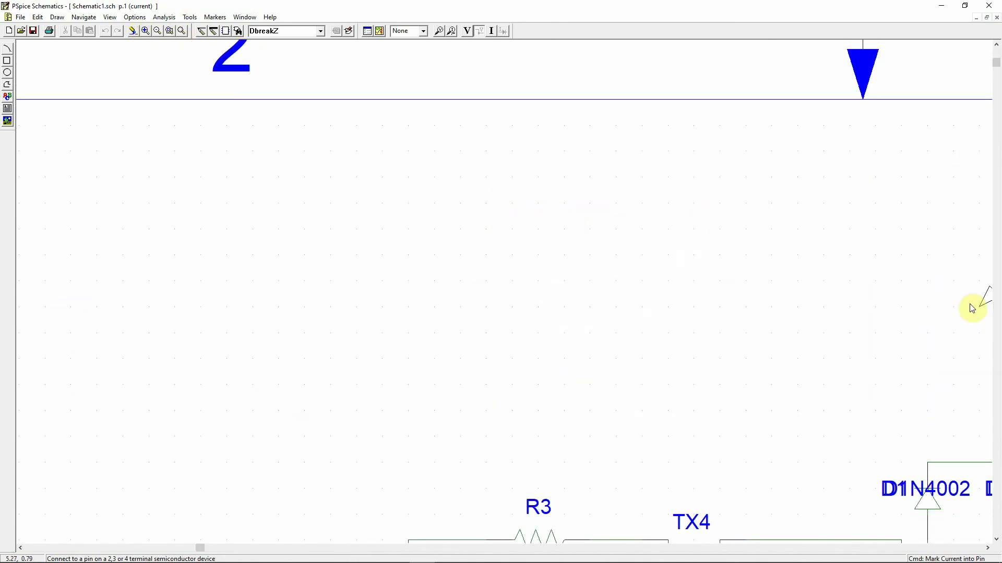
click(183, 32)
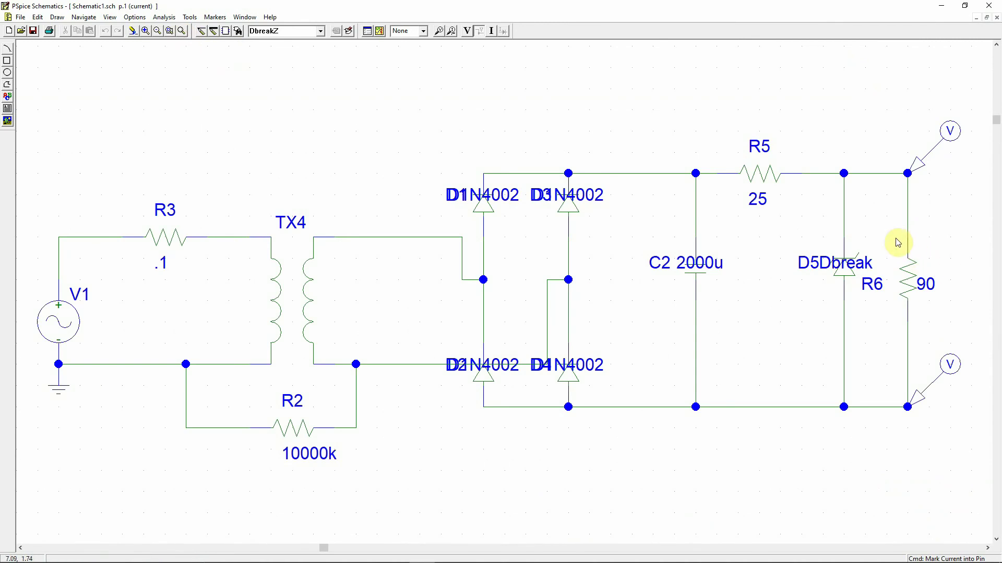
click(452, 32)
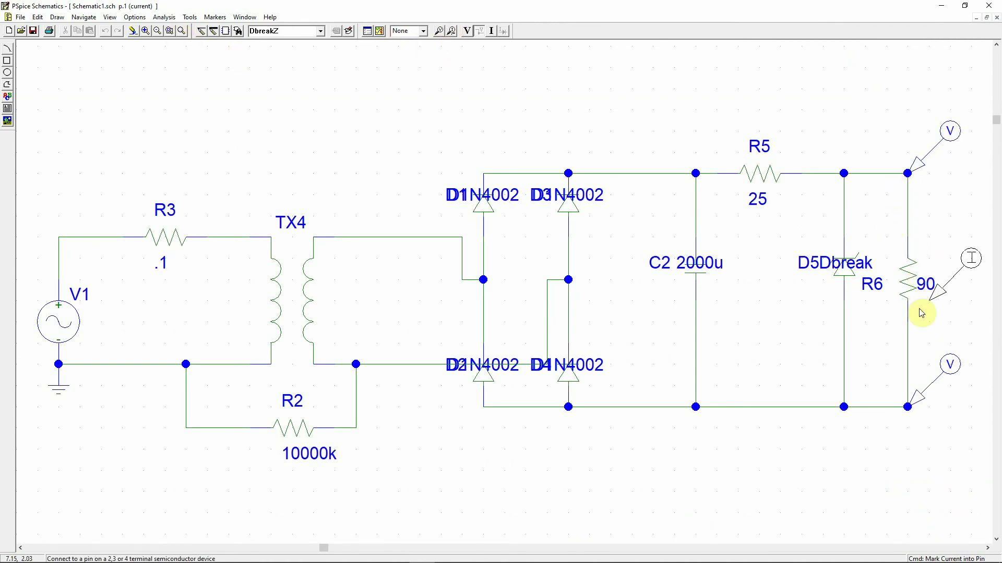
click(912, 249)
click(913, 249)
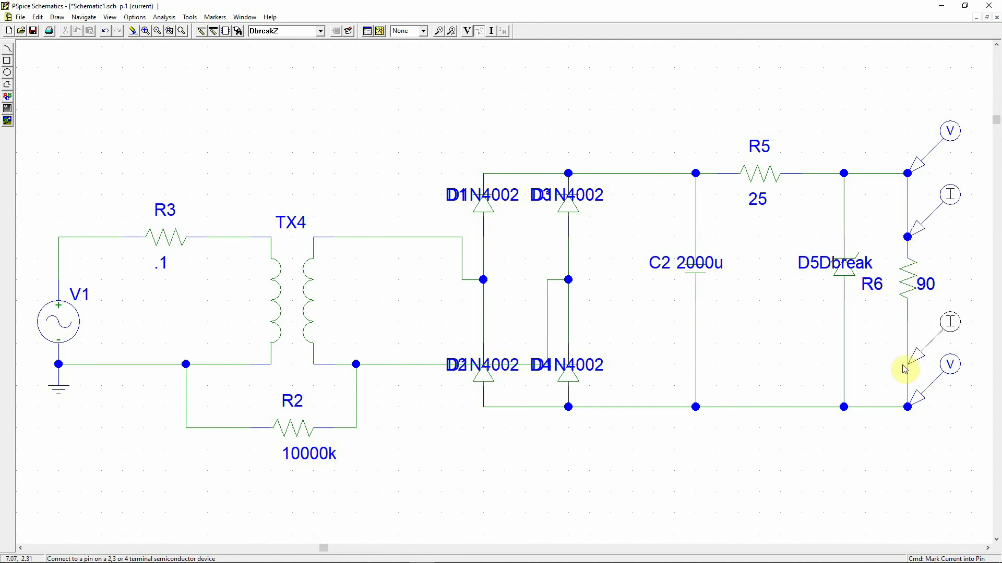
right_click(901, 374)
click(927, 226)
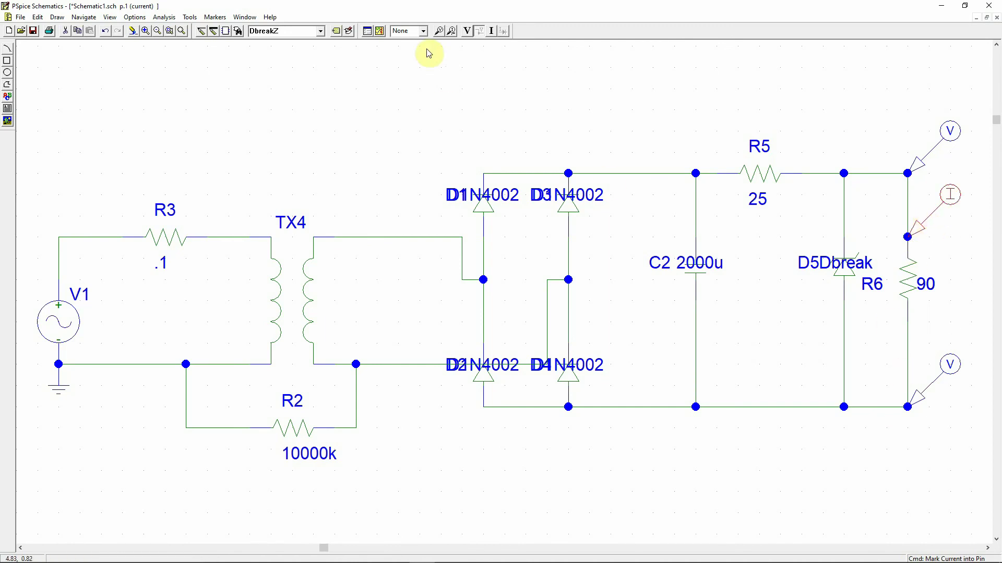
Run the simulation and delete the V(R6:1) and V(R6:2) traces from the plot, leaving only -I(R6)
click(381, 32)
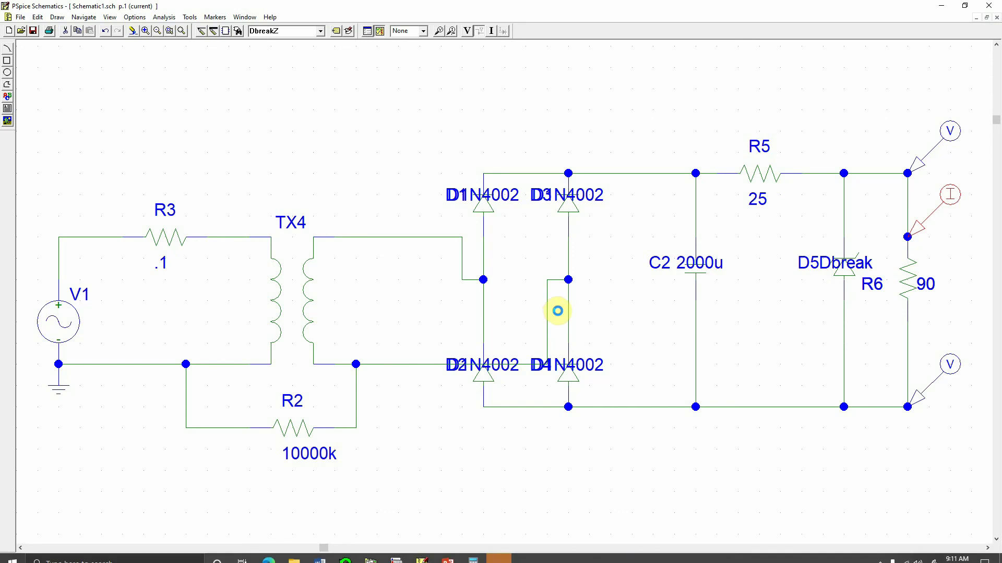
click(502, 554)
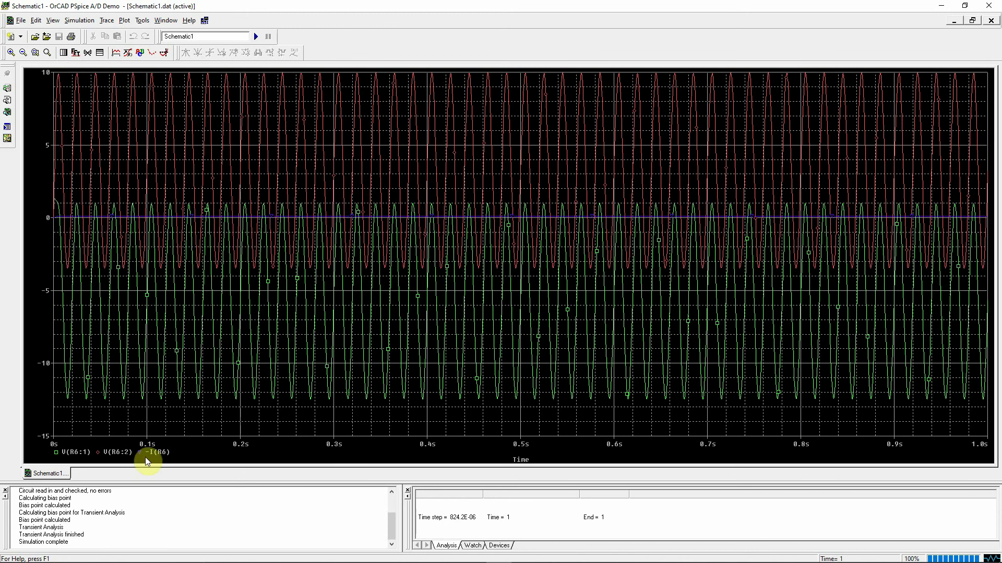
click(77, 453)
key(Delete)
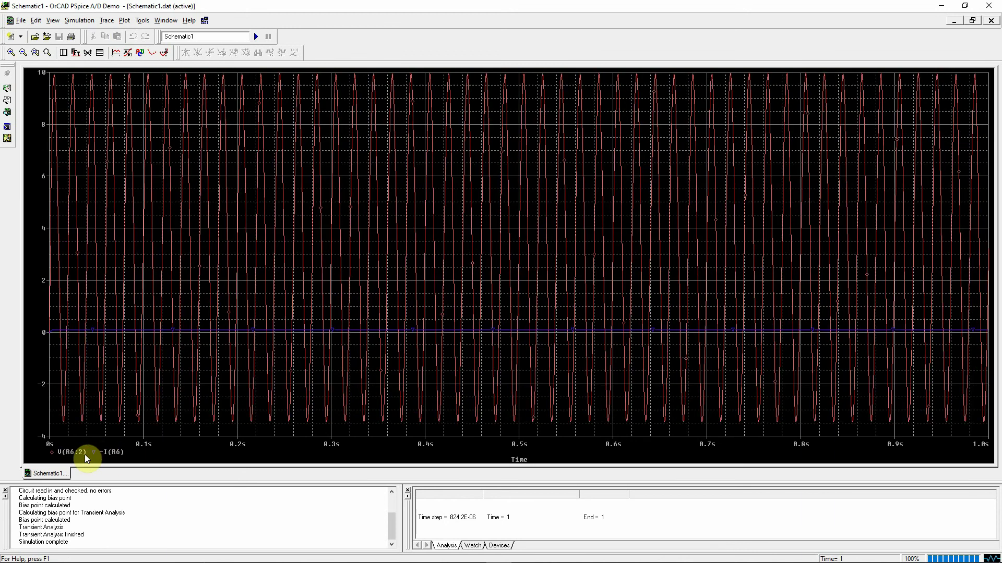
click(84, 455)
key(Delete)
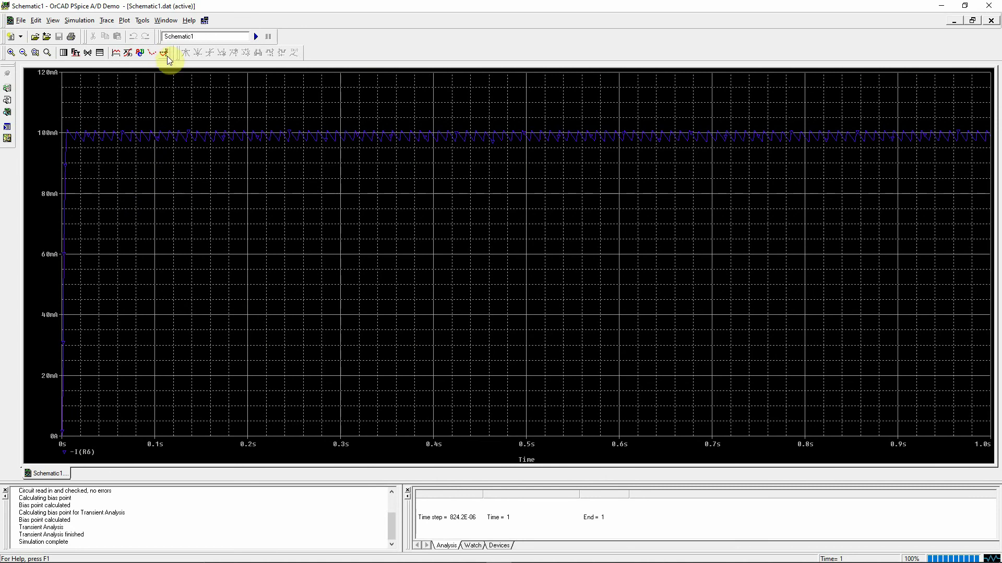
Zoom in on the start of the -I(R6) ripple and read the load current at its first peak and falling slope with the cursor
click(10, 52)
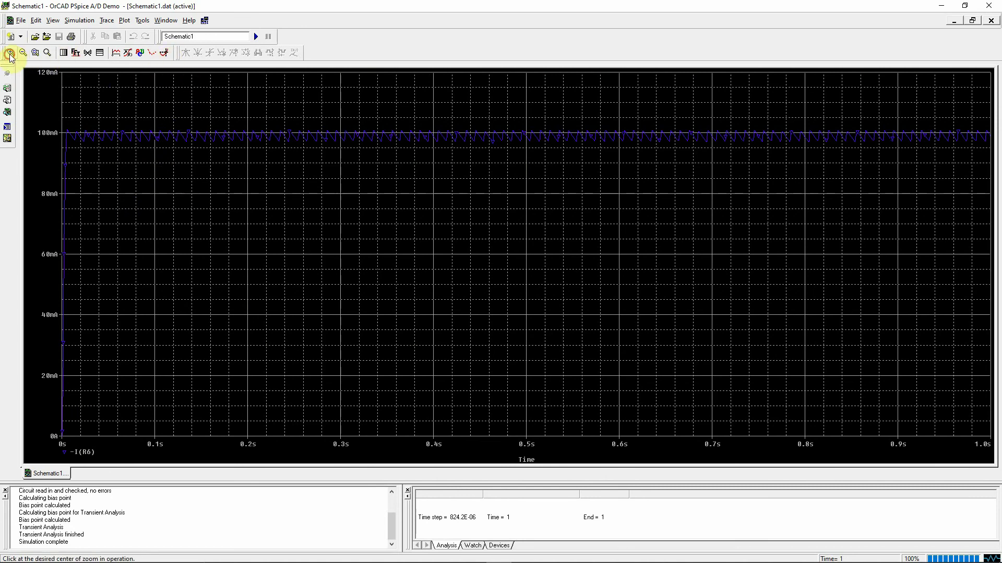
click(76, 137)
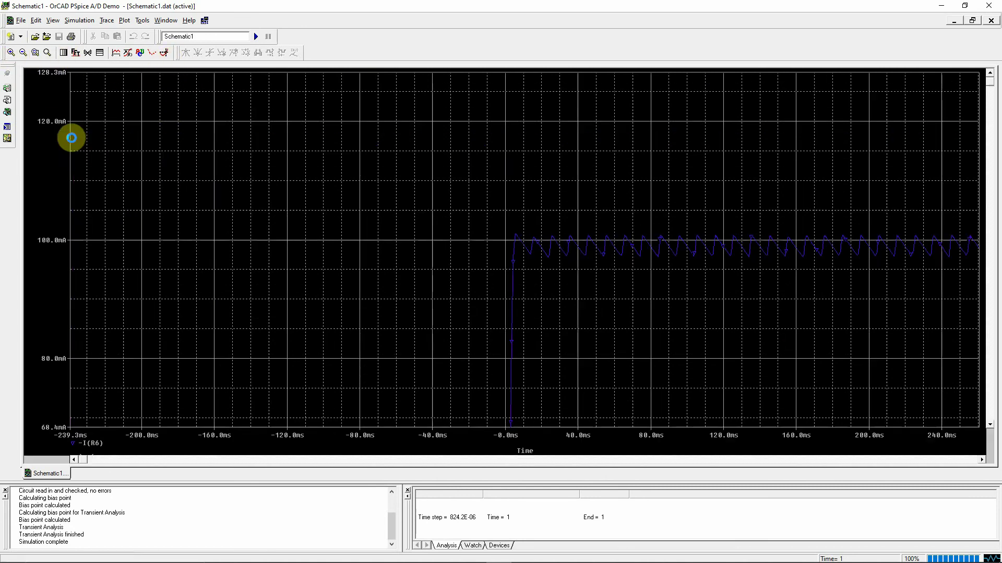
click(165, 54)
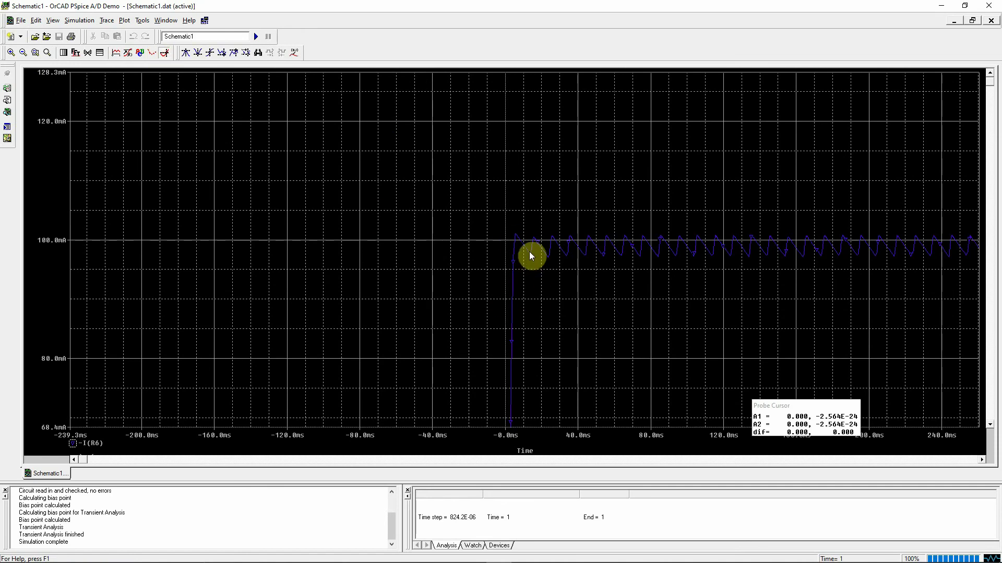
click(517, 240)
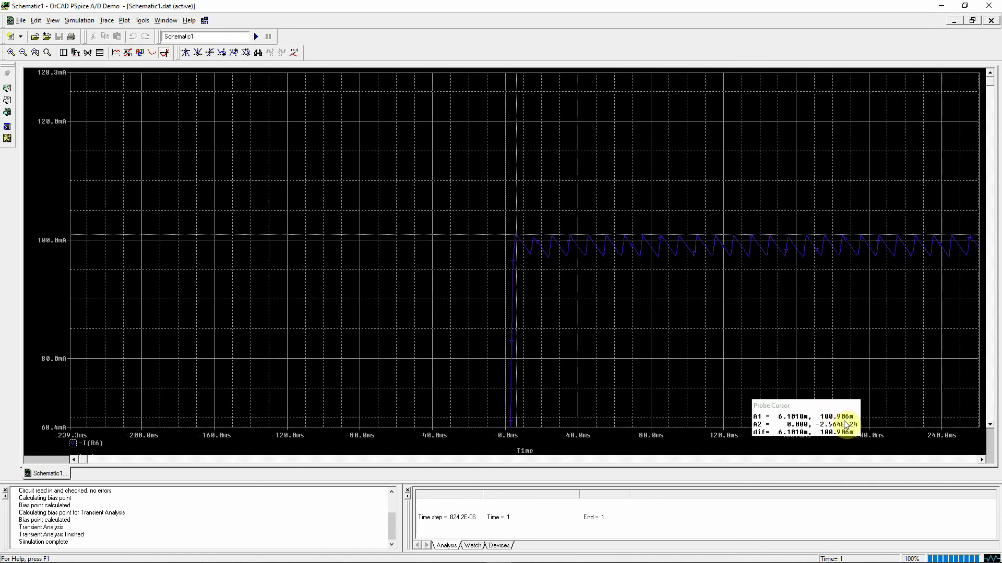
drag(528, 244, 524, 231)
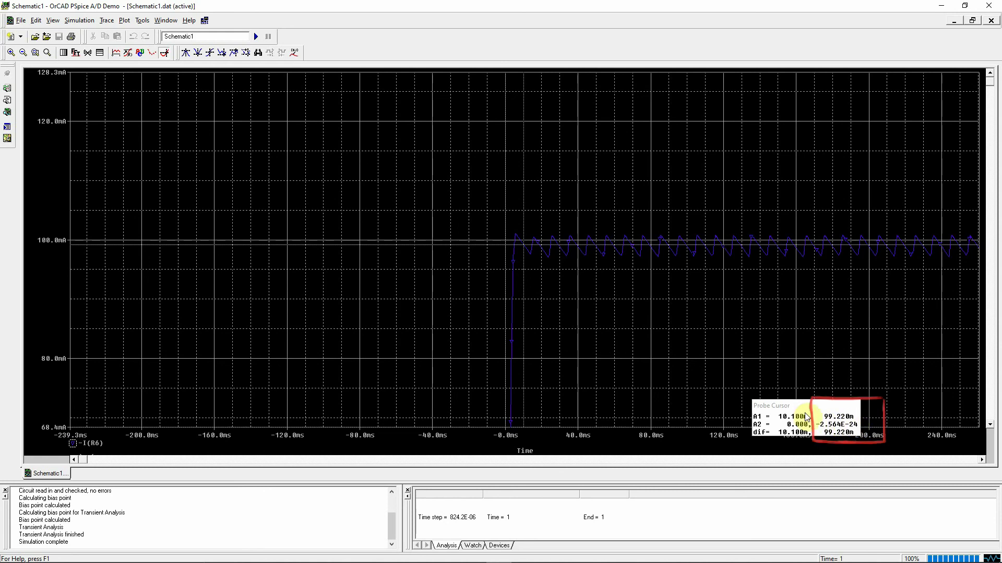
click(501, 561)
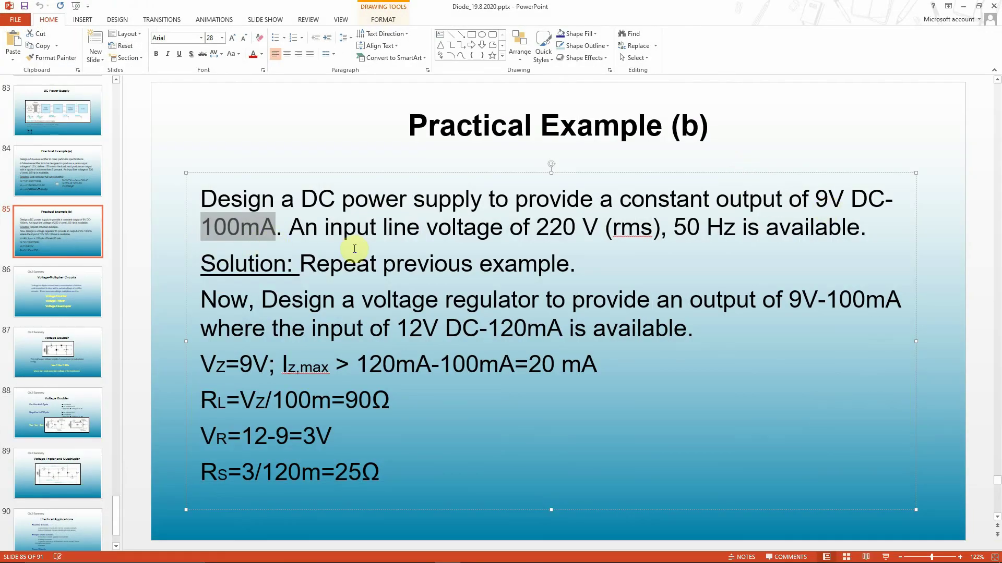
key(alt+Tab)
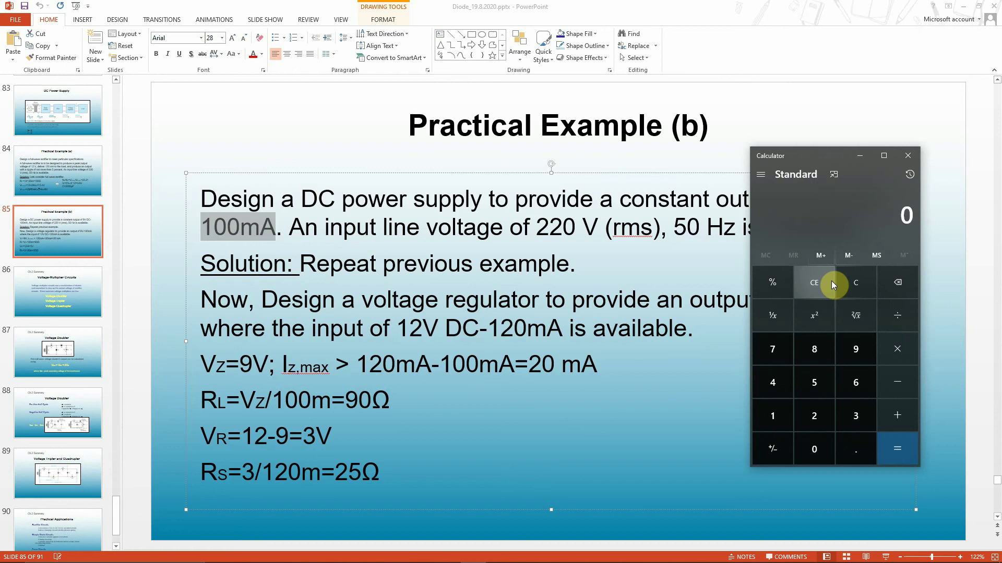
text(9)
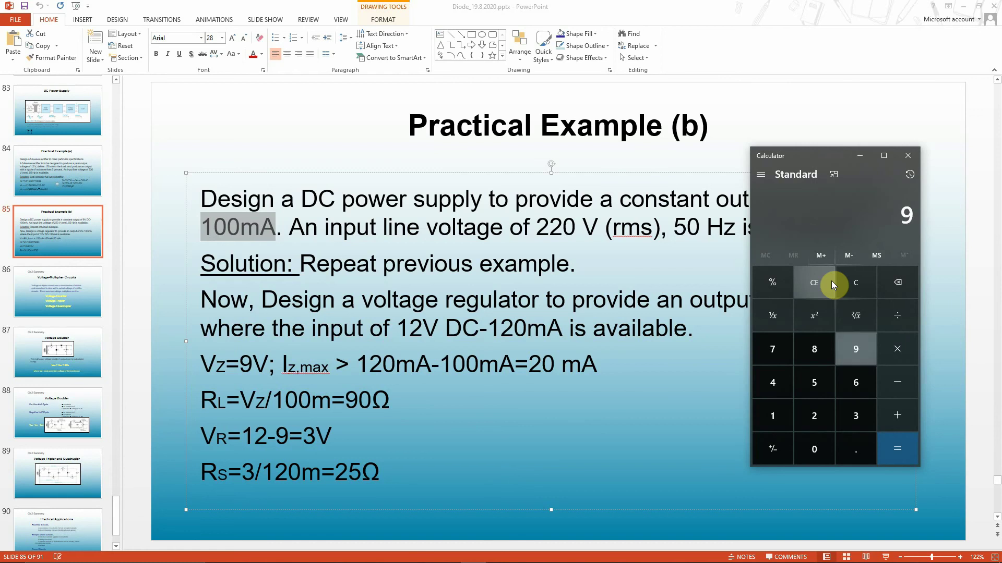
text(9.22)
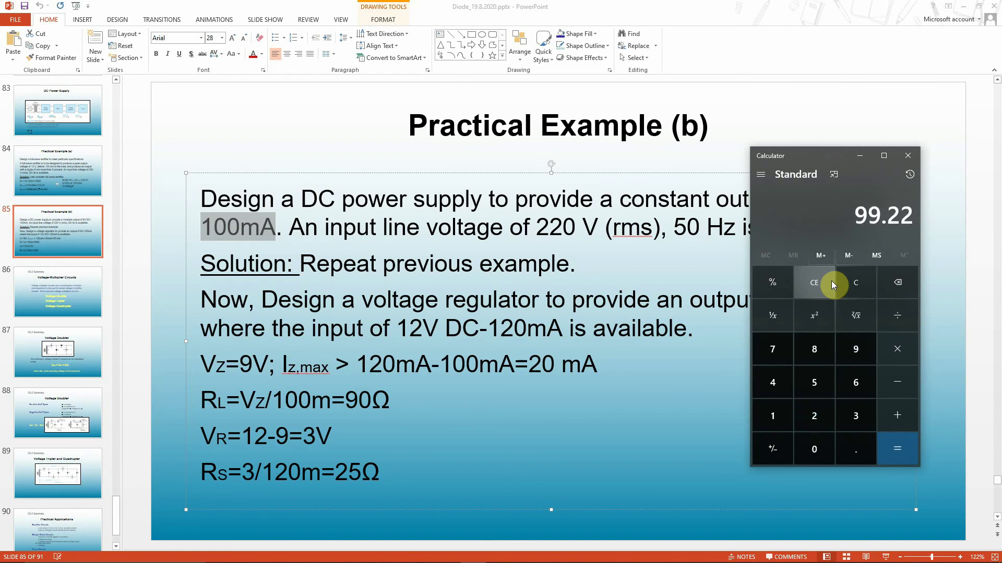
text(*8.)
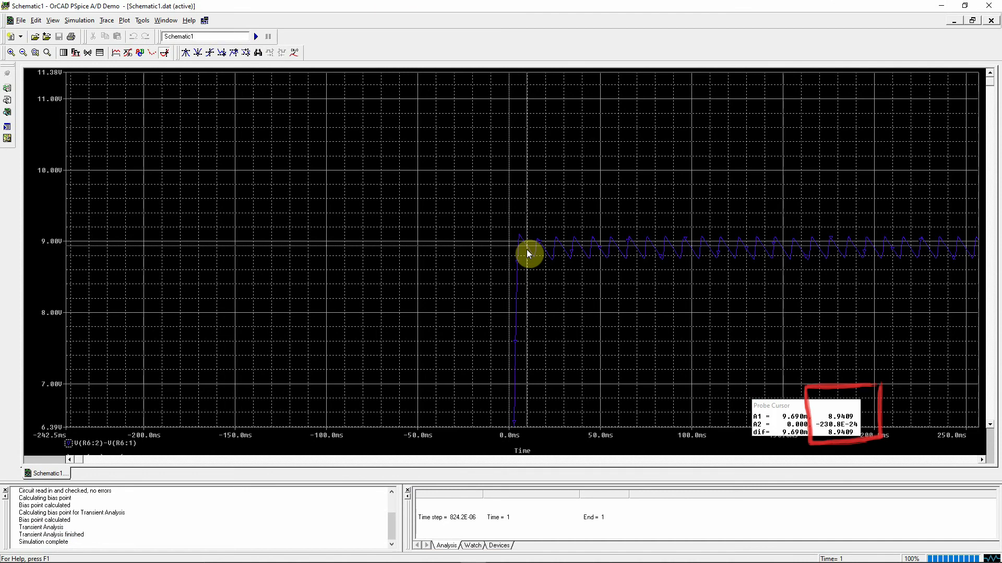
Minimize the voltage plot, open Calculator and multiply 8.94 by 99.22 to work out the load power in milliwatts
click(941, 6)
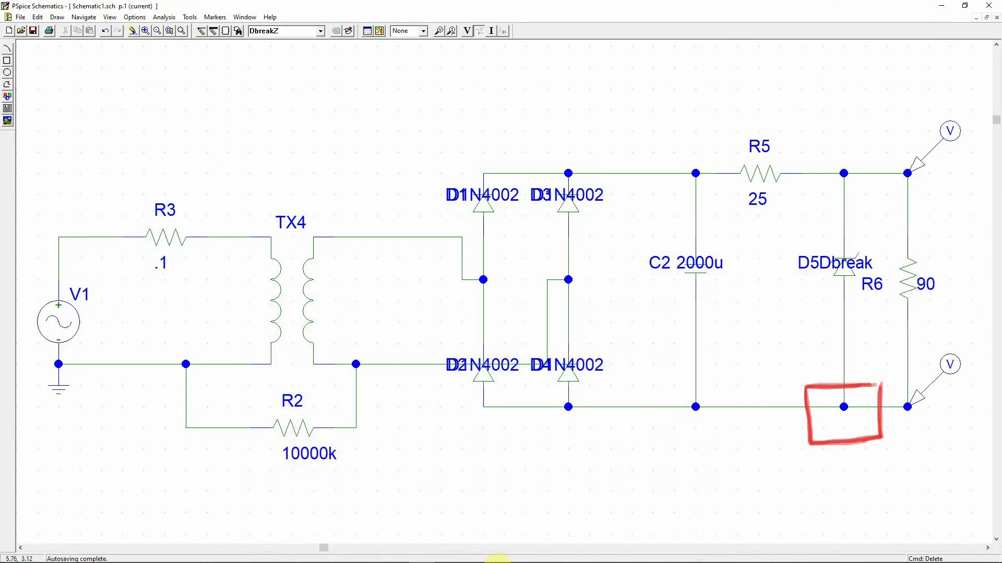
mouse_move(496, 560)
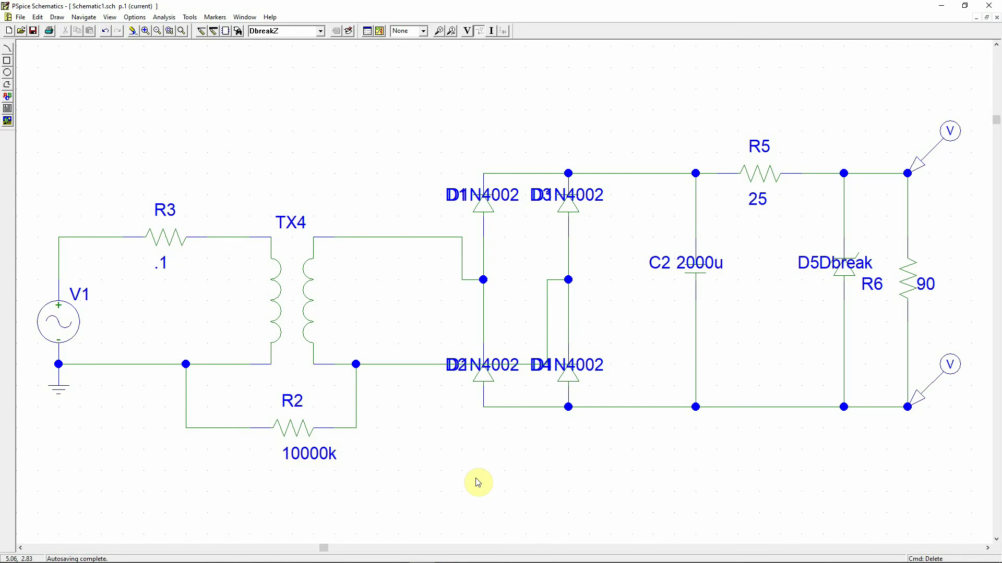
key(super+r)
key(Return)
click(817, 342)
key(period)
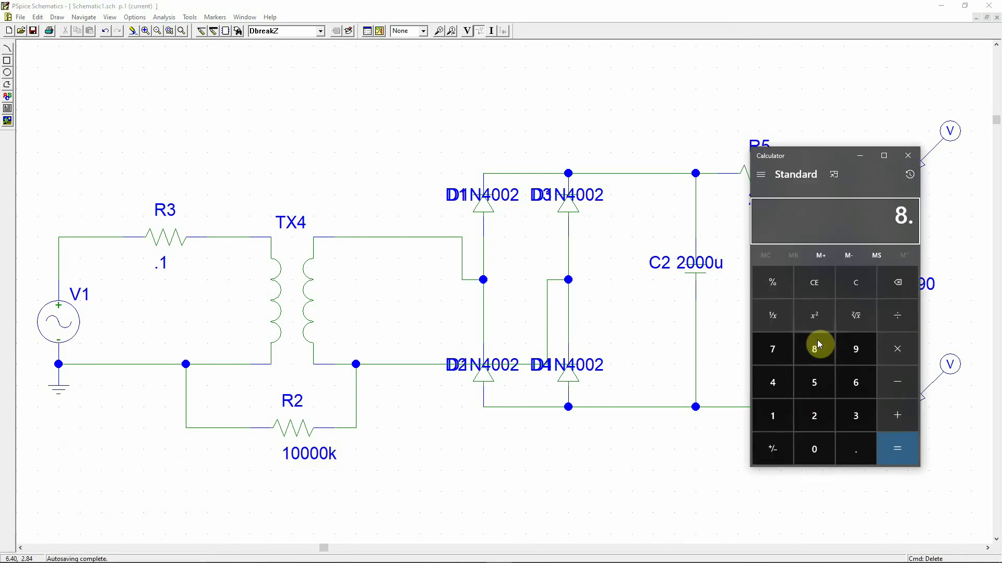
text(94)
key(asterisk)
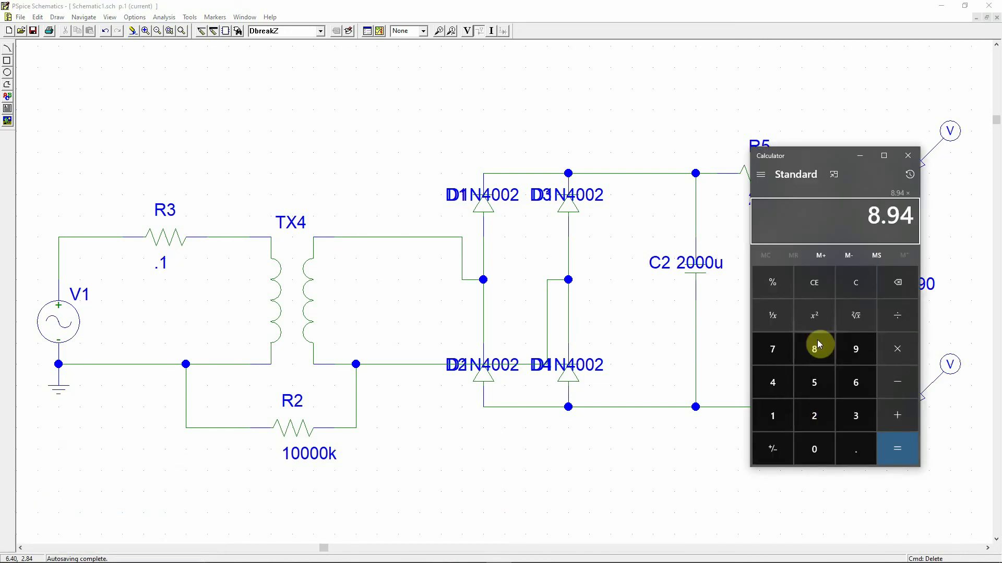
key(period)
key(BackSpace)
text(99)
key(period)
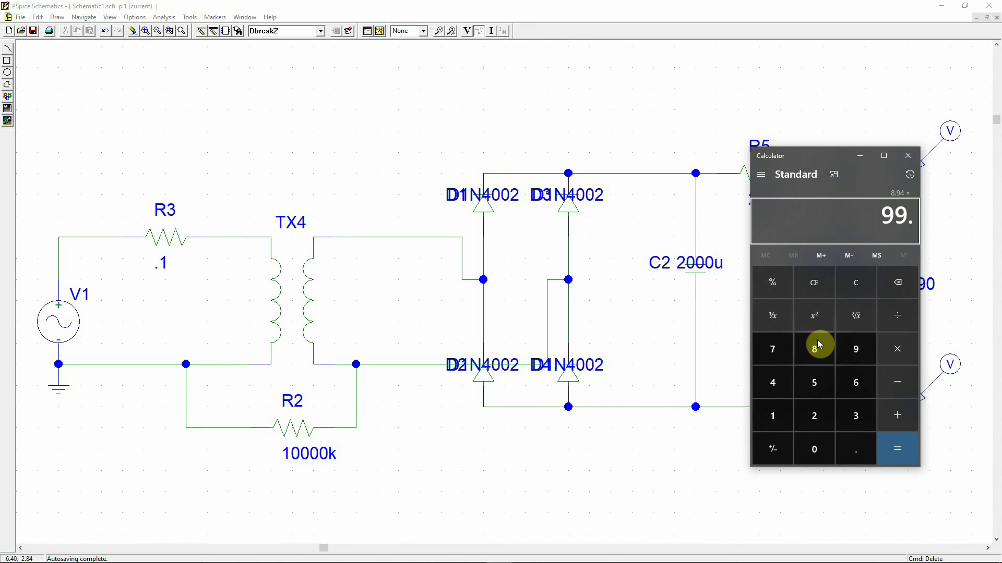
text(22)
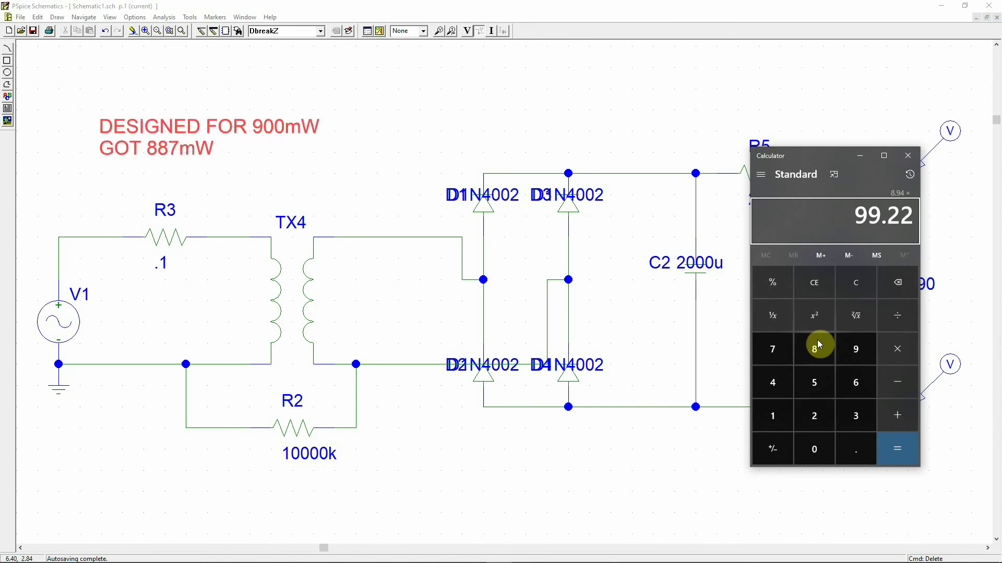
key(Return)
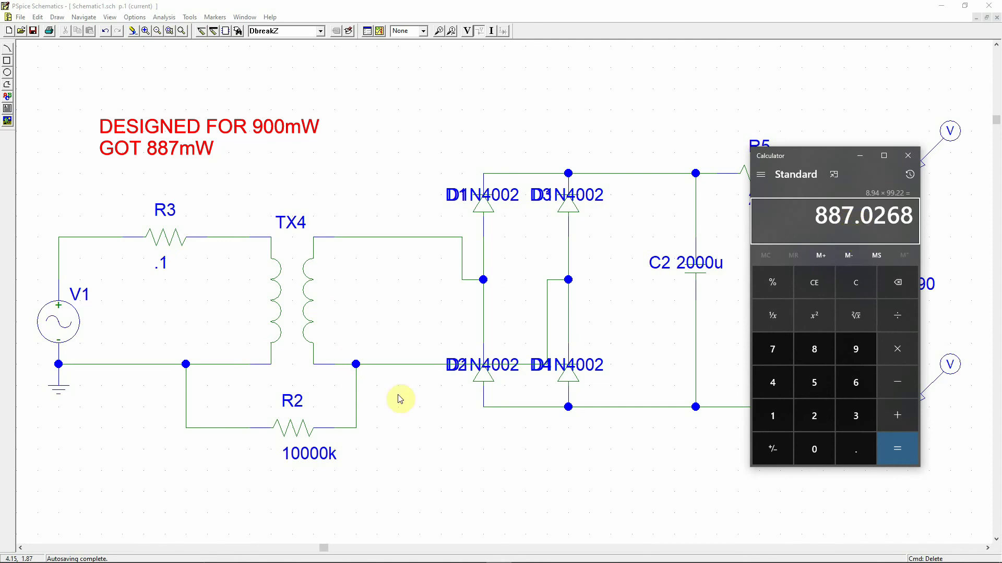
Move the Calculator window away from the load circuit and examine series resistor R3 in the schematic
drag(830, 151, 303, 169)
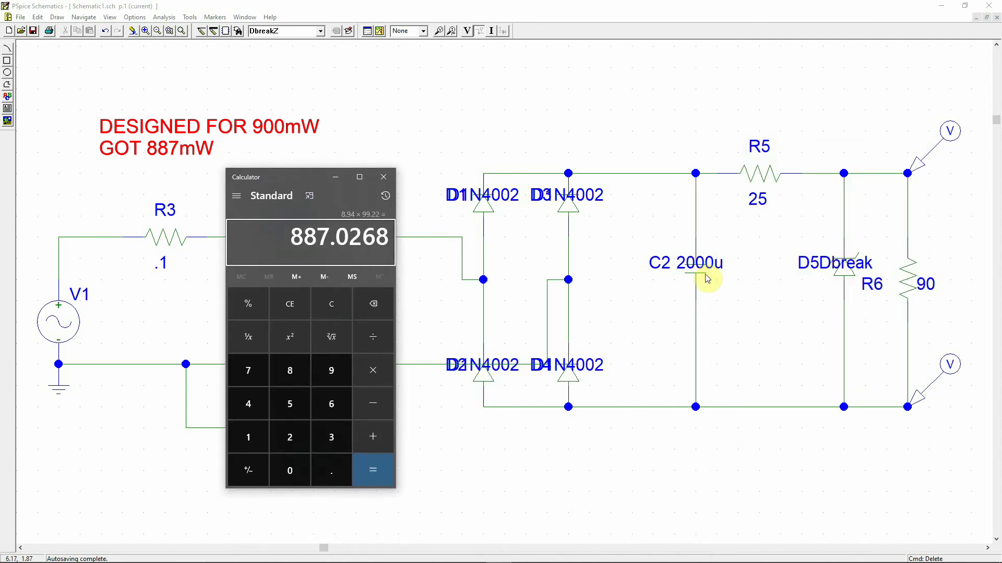
key(Delete)
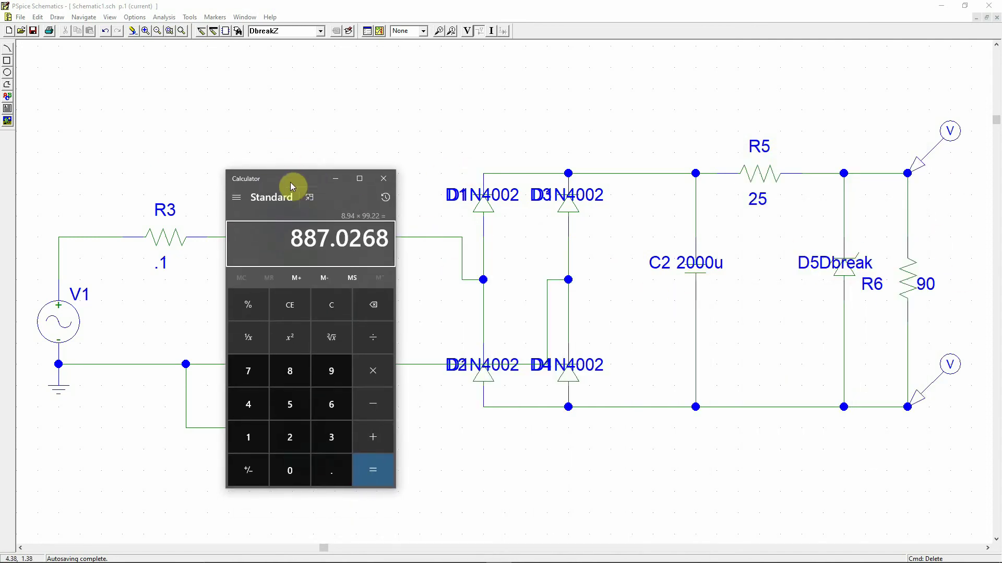
drag(288, 176, 530, 128)
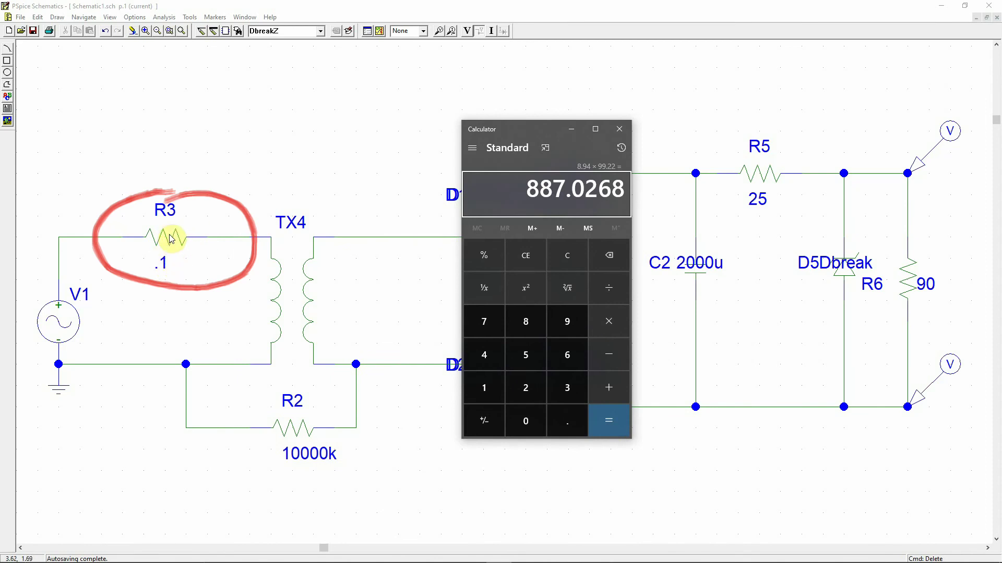
click(167, 256)
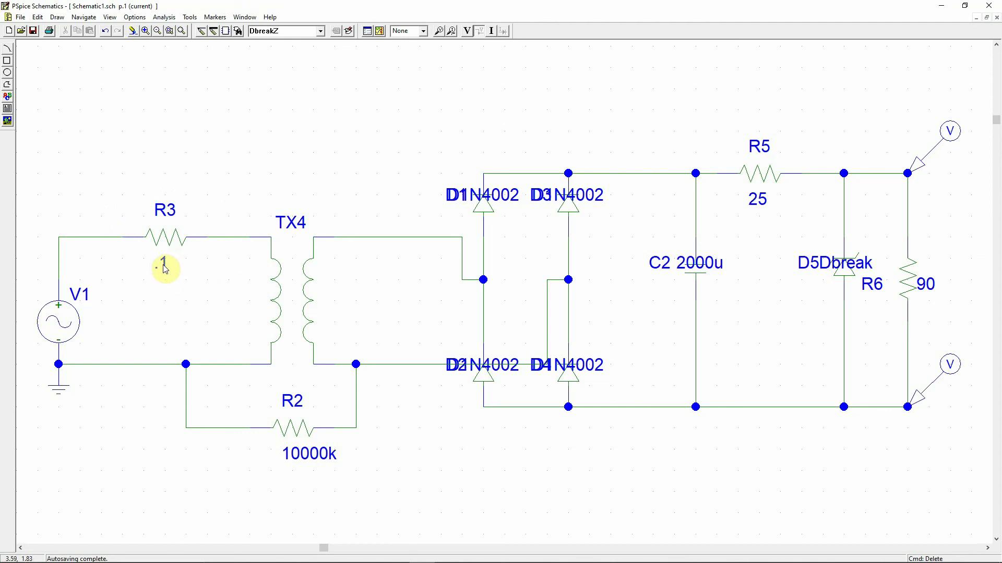
click(163, 266)
click(208, 291)
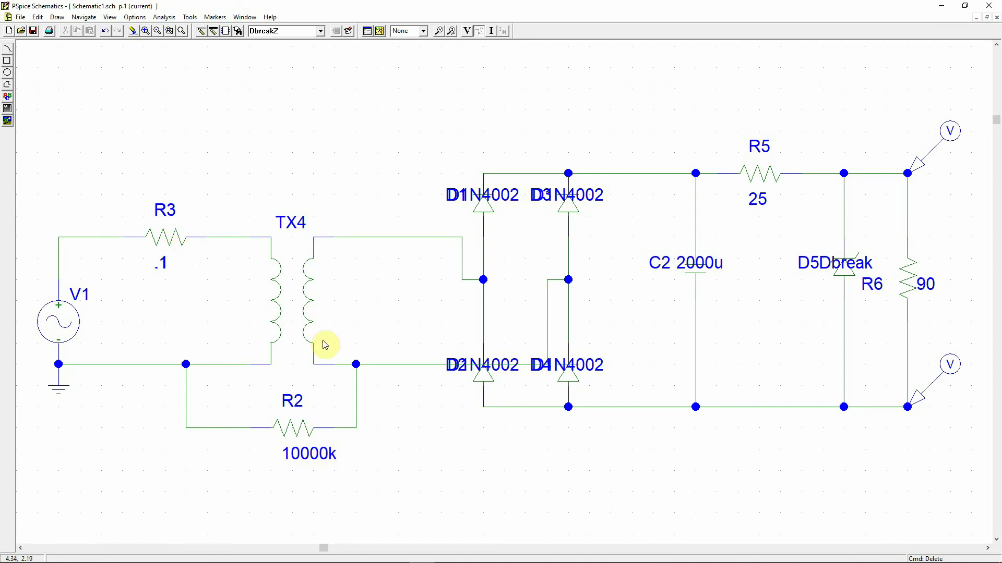
Bring Calculator back to the front and close it
mouse_move(460, 561)
click(499, 553)
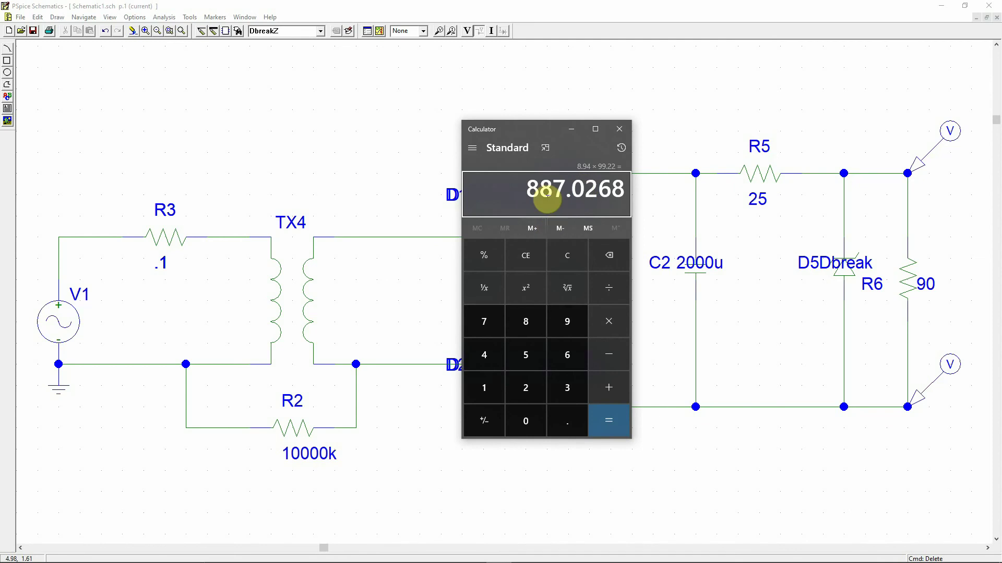
click(619, 129)
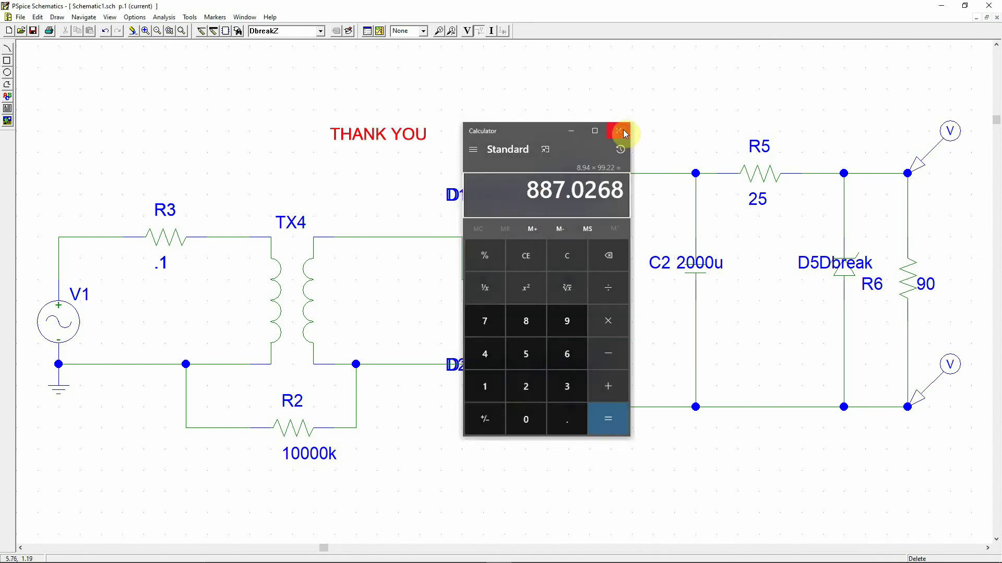